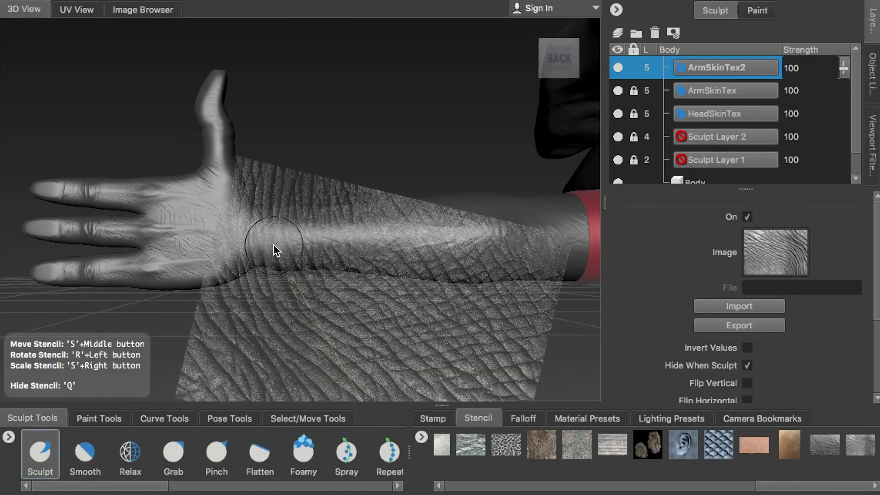
Orbit the Maya view, then send the rat meshes to Mudbox as a new scene.
middle_click_drag(286, 208, 299, 188)
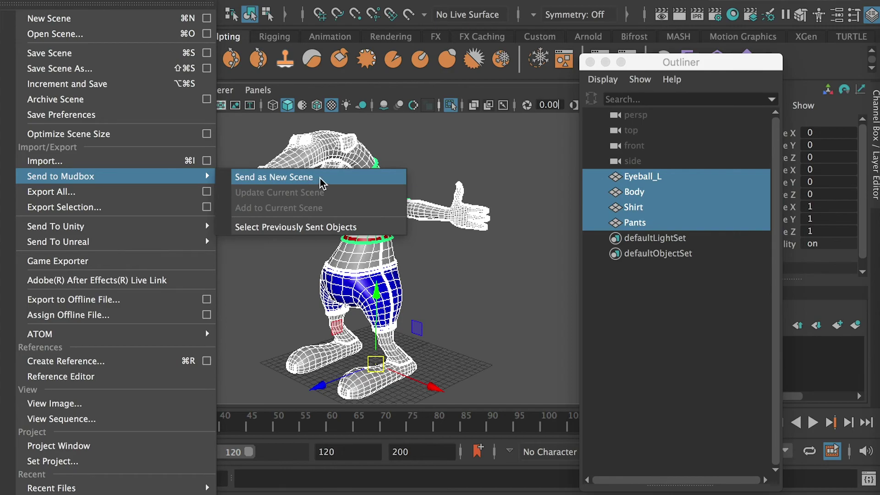
left_click(320, 178)
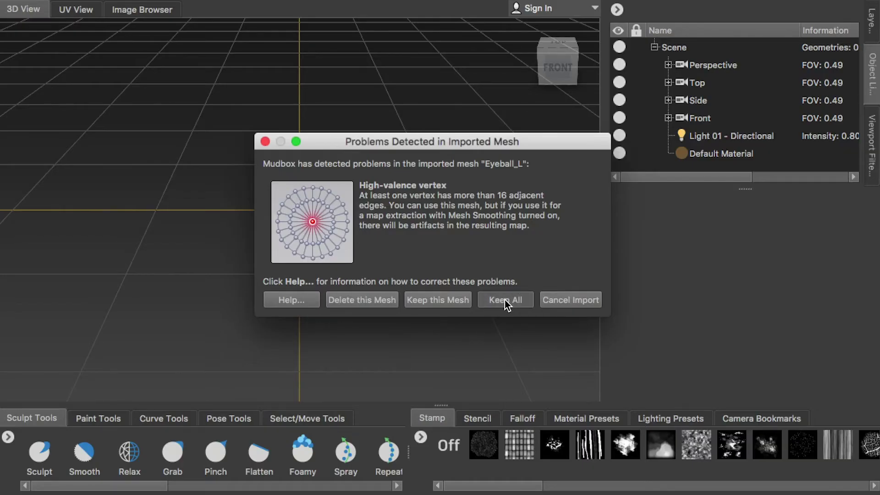
Keep all imported meshes, lock Shirt and Pants, and subdivide the Body mesh.
left_click(504, 300)
left_click(638, 136)
left_click(638, 153)
left_click(646, 119)
key("shift+d")
key("shift+d")
Add Sculpt Layer 1 to Body as the working layer and pick the Sculpt brush.
scroll(387, 282, "up", 5)
left_click_drag(386, 281, 351, 266, "alt")
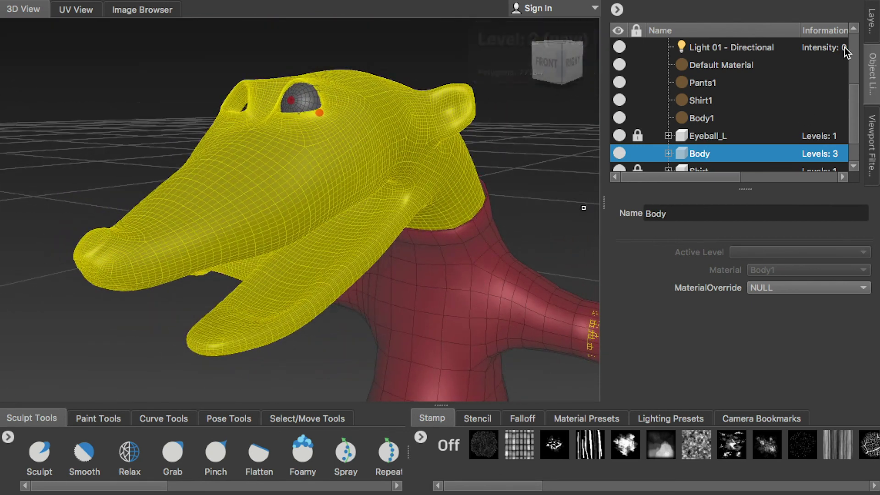
left_click(872, 19)
left_click(716, 11)
left_click(617, 32)
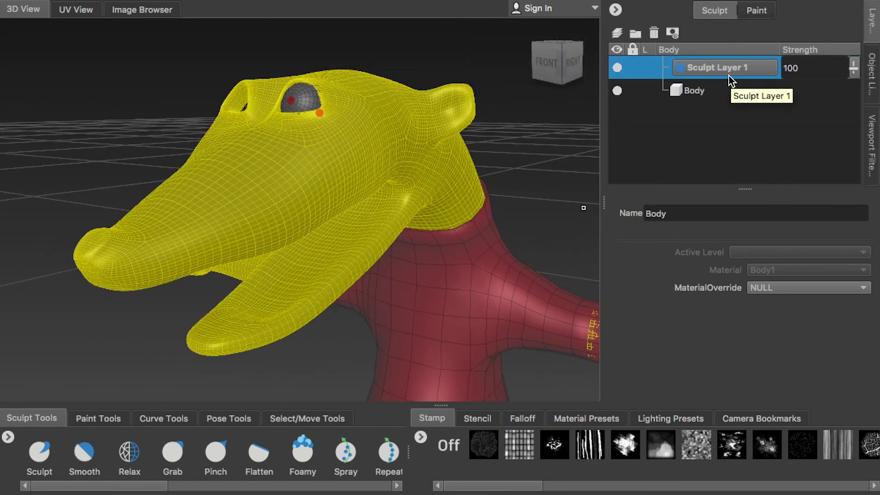
left_click(39, 452)
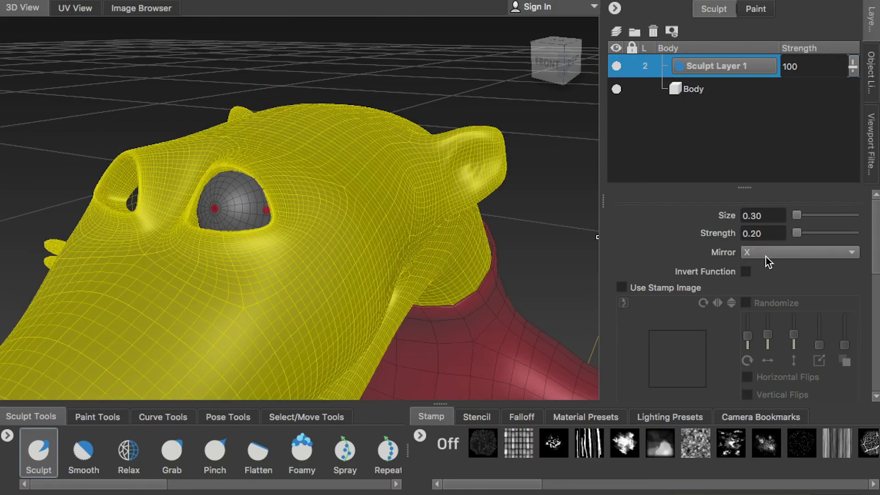
Set sculpt mirroring to the X axis and save the scene as a new version.
left_click(766, 257)
left_click(764, 255)
key("super+s")
type("RatStep05Scu")
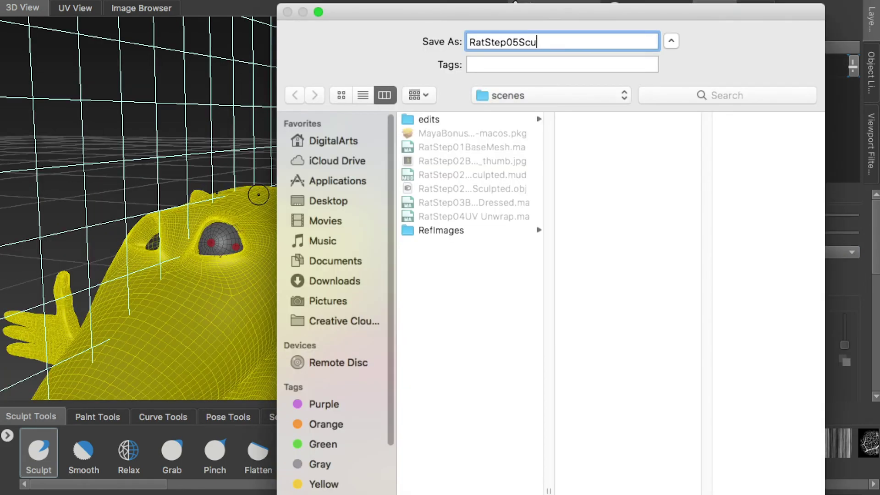
type("lpting")
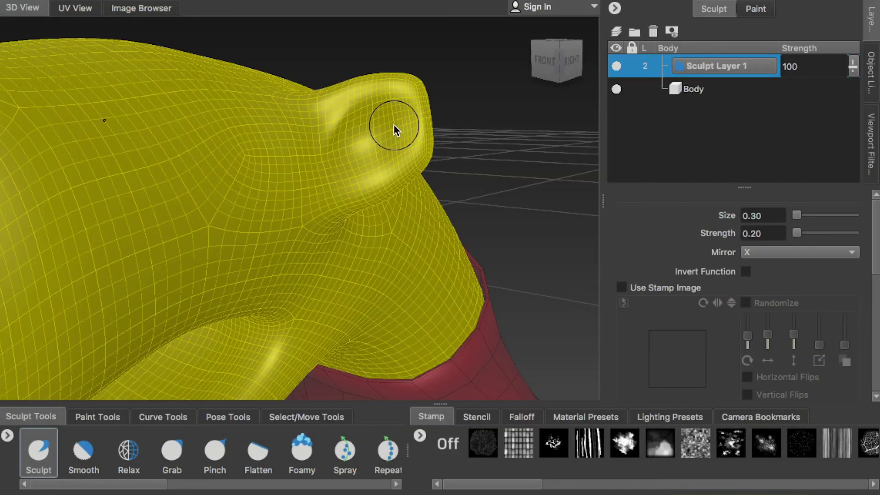
Stroke wrinkles under the eye, tuning brush strength to 0.06–0.14 and size up to 0.51.
mouse_move(394, 125)
left_mouse_down()
mouse_move(383, 111)
mouse_move(434, 183)
mouse_move(386, 130)
left_mouse_up()
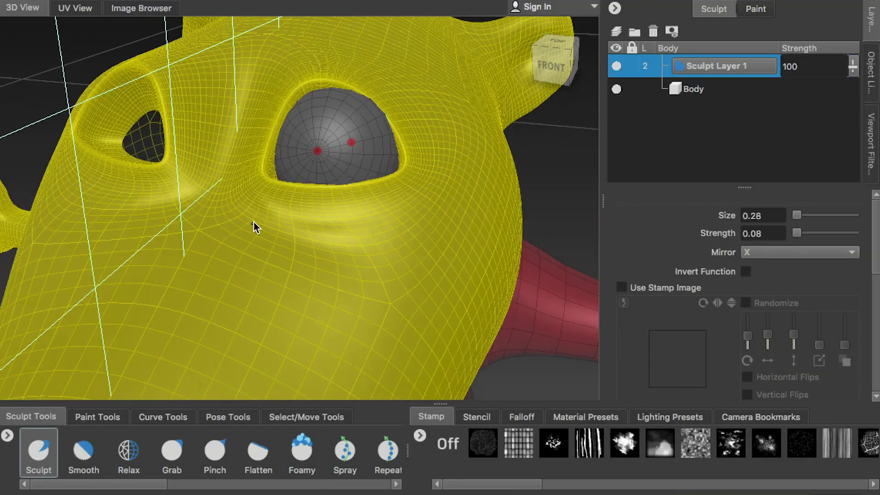
left_click_drag(255, 226, 403, 183, "alt")
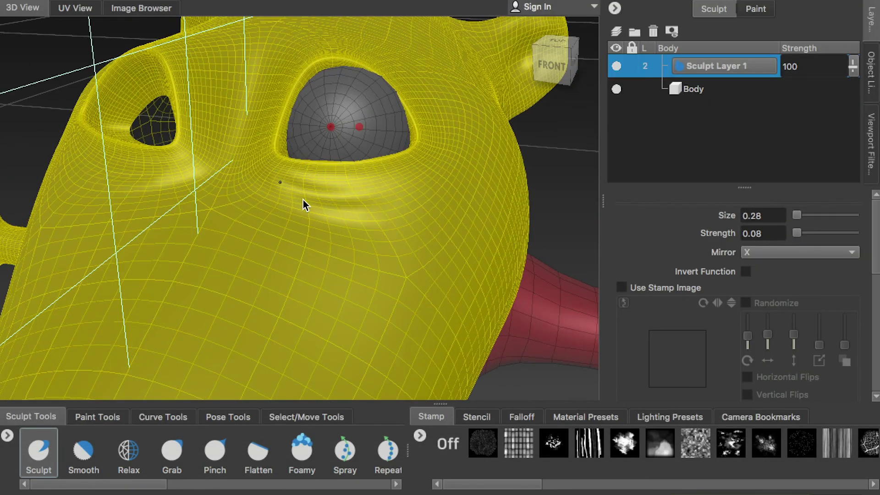
left_click_drag(271, 170, 334, 229, "alt")
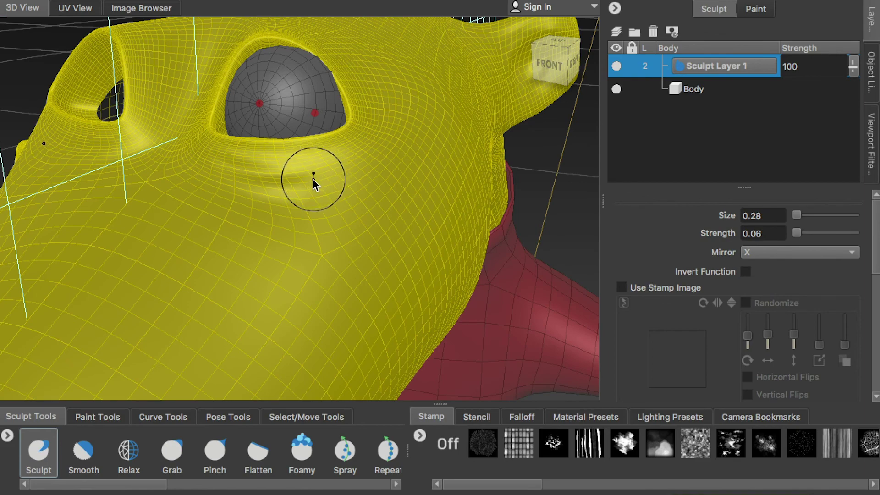
mouse_move(293, 174)
left_mouse_down("alt")
mouse_move(344, 180)
mouse_move(232, 228)
left_mouse_up("alt")
mouse_move(355, 173)
left_mouse_down("alt")
mouse_move(318, 220)
mouse_move(287, 165)
left_mouse_up("alt")
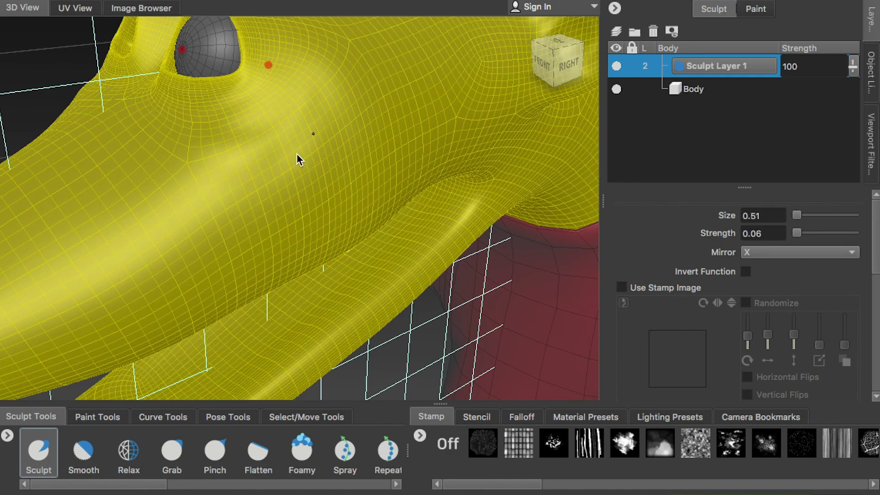
left_click_drag(269, 183, 302, 255, "alt")
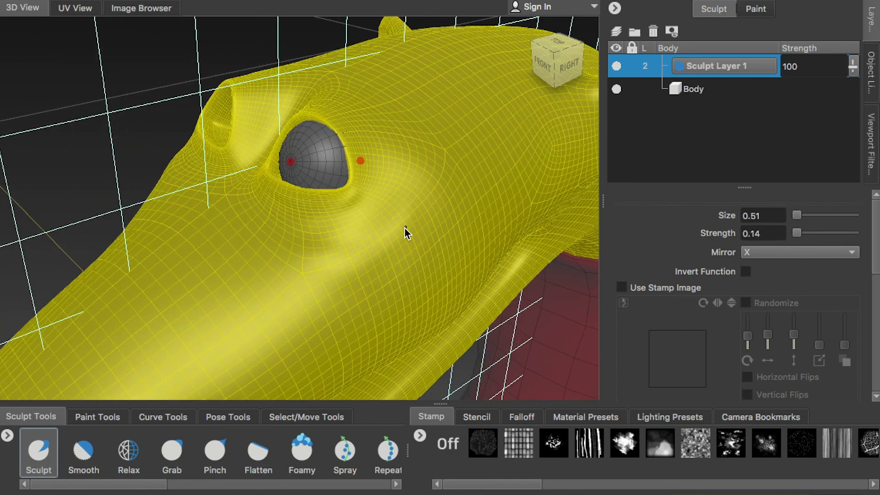
mouse_move(242, 274)
left_mouse_down("alt")
mouse_move(191, 314)
mouse_move(356, 226)
left_mouse_up("alt")
mouse_move(334, 262)
left_mouse_down("alt")
mouse_move(195, 201)
mouse_move(317, 222)
mouse_move(364, 209)
mouse_move(318, 272)
mouse_move(375, 174)
mouse_move(435, 221)
left_mouse_up("alt")
key("ctrl")
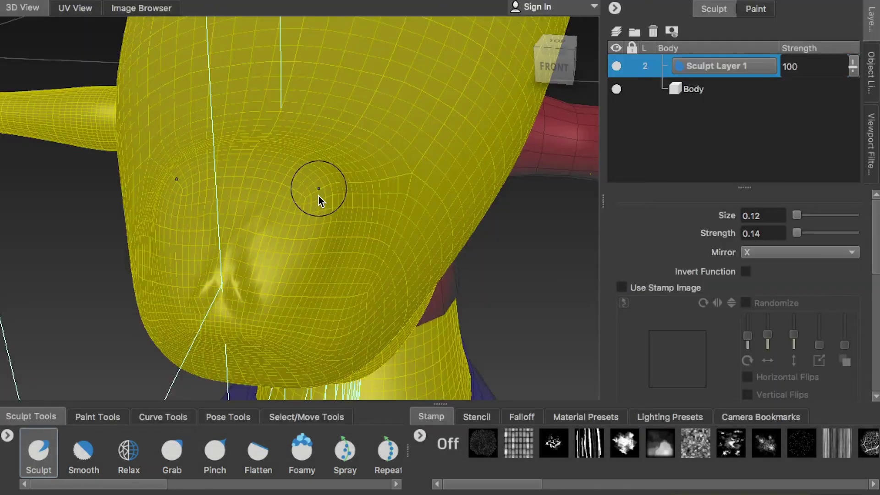
Carve nostril creases into the snout tip and Shift-smooth the streaks.
left_click_drag(271, 260, 314, 203)
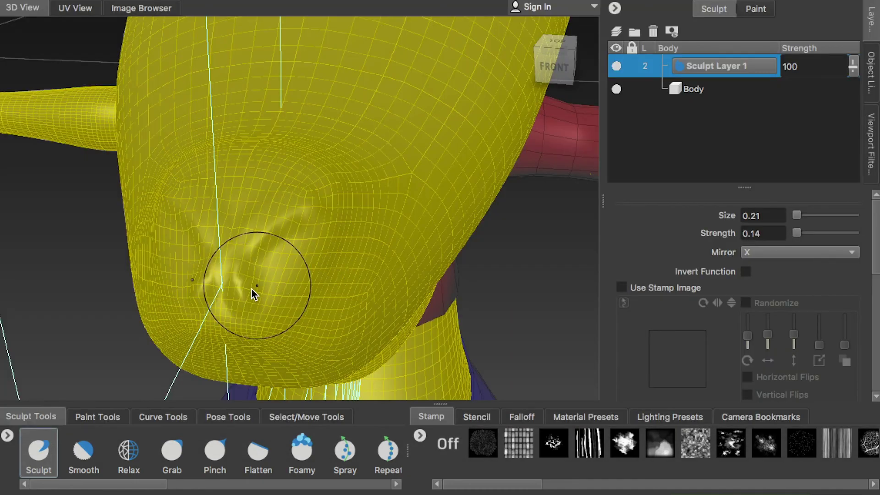
mouse_move(255, 294)
left_mouse_down("shift")
mouse_move(343, 227)
mouse_move(246, 310)
mouse_move(222, 293)
left_mouse_up("shift")
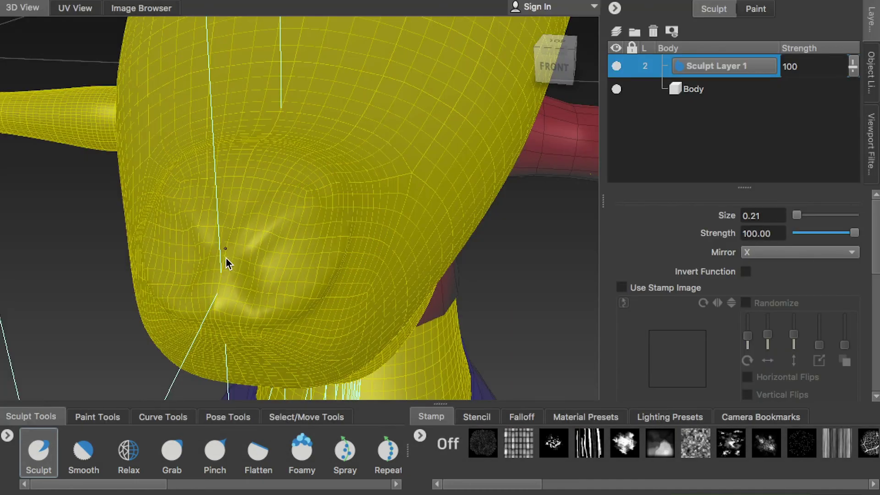
mouse_move(305, 249)
left_mouse_down("alt")
mouse_move(280, 280)
mouse_move(222, 287)
mouse_move(221, 303)
mouse_move(233, 273)
mouse_move(204, 307)
mouse_move(255, 232)
mouse_move(240, 299)
mouse_move(305, 315)
mouse_move(276, 308)
mouse_move(230, 254)
mouse_move(192, 298)
left_mouse_up("alt")
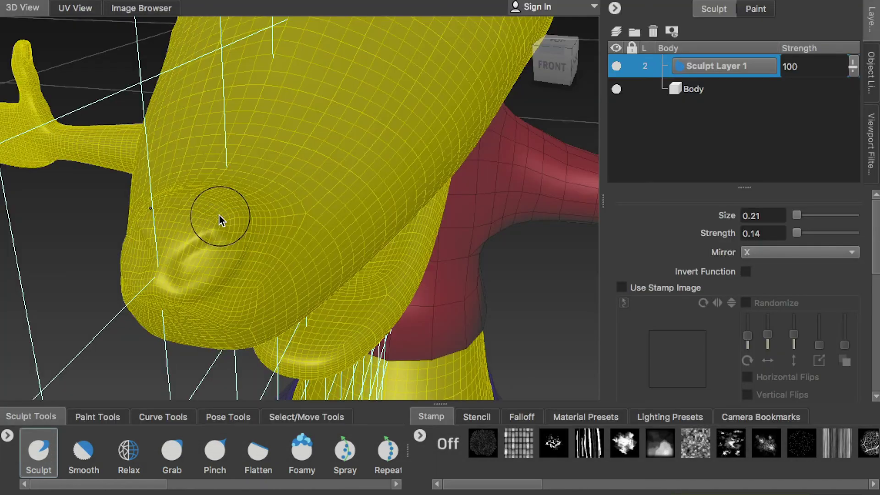
left_click_drag(219, 215, 241, 260, "alt")
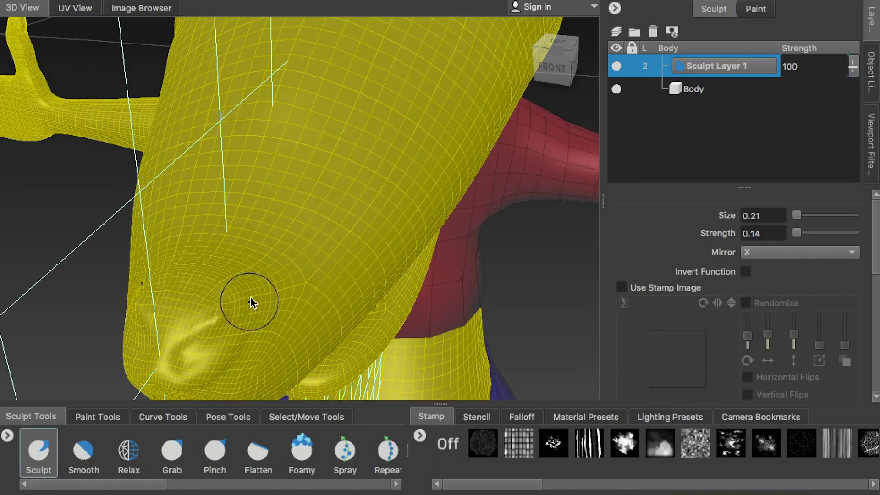
mouse_move(243, 307)
left_mouse_down("shift")
mouse_move(197, 358)
mouse_move(229, 318)
mouse_move(301, 297)
left_mouse_up("shift")
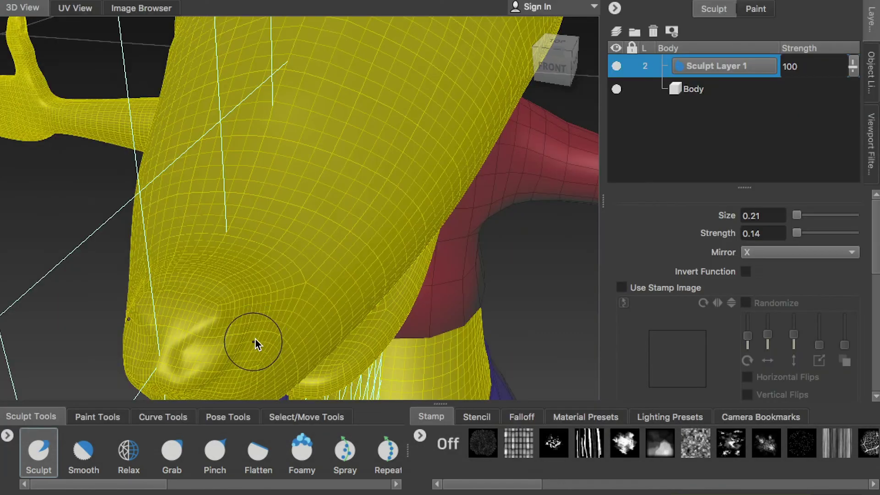
left_click_drag(254, 340, 269, 320, "alt")
mouse_move(325, 230)
left_mouse_down("alt")
mouse_move(290, 229)
mouse_move(238, 206)
mouse_move(274, 257)
left_mouse_up("alt")
left_click(871, 71)
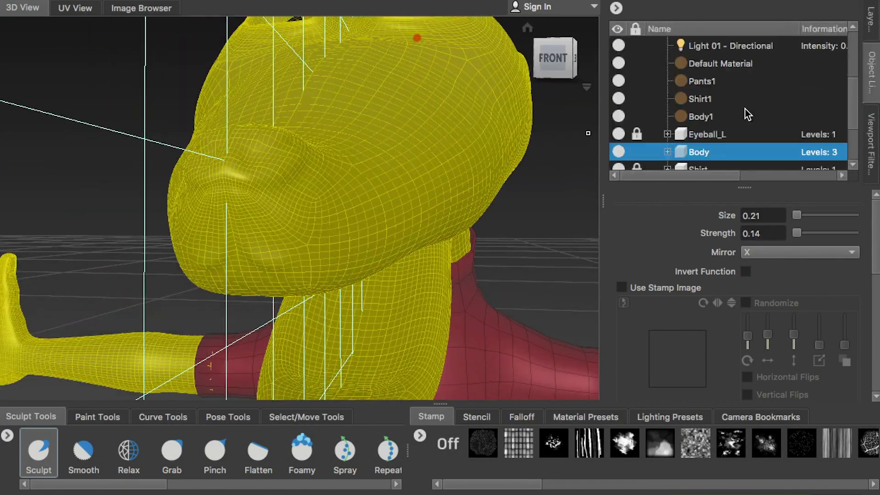
Show the Body1 material settings and carve the nostril deeper.
left_click(748, 114)
mouse_move(321, 208)
left_mouse_down("alt")
mouse_move(280, 233)
mouse_move(232, 234)
left_mouse_up("alt")
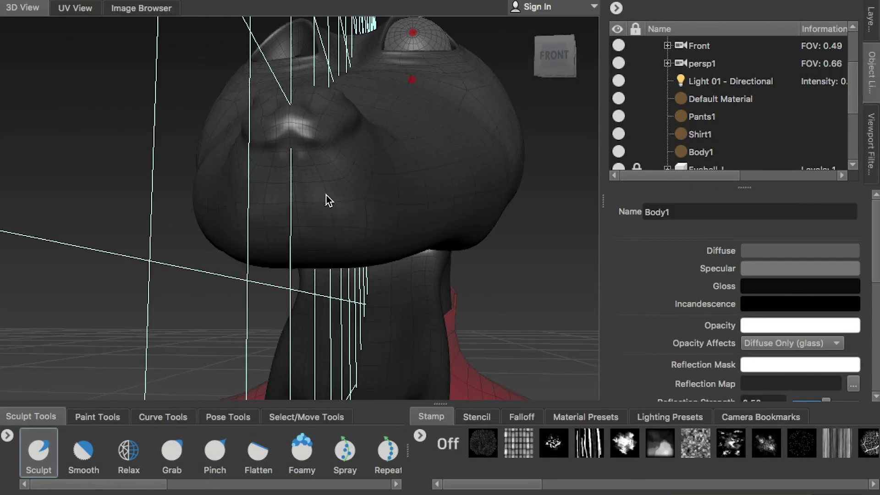
mouse_move(407, 213)
left_mouse_down("alt")
mouse_move(345, 136)
mouse_move(258, 172)
mouse_move(324, 221)
mouse_move(271, 261)
mouse_move(330, 239)
mouse_move(345, 254)
mouse_move(365, 195)
mouse_move(385, 222)
mouse_move(377, 229)
mouse_move(382, 199)
mouse_move(409, 180)
mouse_move(473, 238)
mouse_move(413, 226)
mouse_move(349, 230)
mouse_move(398, 237)
mouse_move(377, 220)
left_mouse_up("alt")
mouse_move(364, 284)
left_mouse_down("alt")
mouse_move(333, 139)
mouse_move(362, 158)
mouse_move(348, 157)
mouse_move(351, 212)
left_mouse_up("alt")
Orbit around the eye to inspect the creases in the eye socket.
mouse_move(392, 248)
left_mouse_down("alt")
mouse_move(391, 198)
mouse_move(370, 215)
mouse_move(267, 251)
mouse_move(299, 211)
mouse_move(267, 223)
left_mouse_up("alt")
mouse_move(354, 331)
left_mouse_down("alt")
mouse_move(289, 196)
mouse_move(291, 172)
mouse_move(269, 212)
mouse_move(330, 227)
mouse_move(298, 197)
left_mouse_up("alt")
left_click_drag(369, 304, 355, 209, "alt")
left_click_drag(346, 310, 361, 190, "alt")
mouse_move(370, 262)
left_mouse_down("alt")
mouse_move(360, 180)
mouse_move(348, 232)
mouse_move(269, 220)
mouse_move(242, 189)
mouse_move(308, 318)
mouse_move(324, 250)
mouse_move(353, 275)
mouse_move(221, 258)
left_mouse_up("alt")
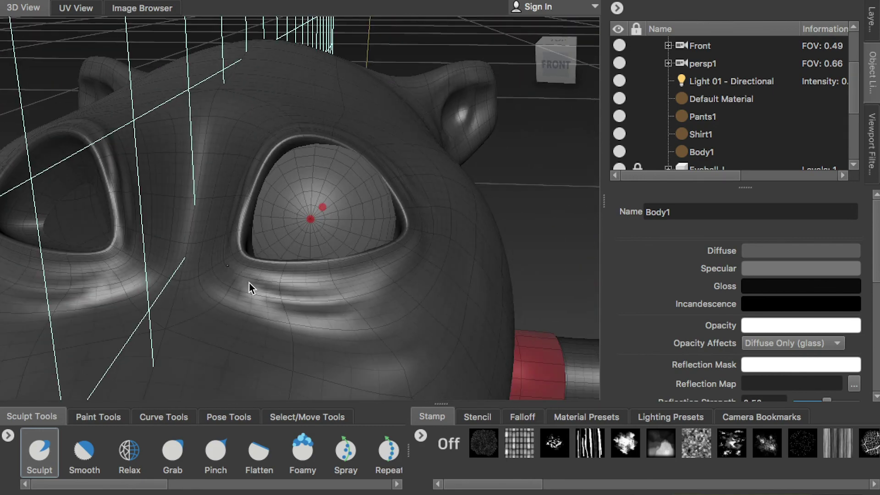
Orbit around the rat's eye to inspect its creases from several angles.
mouse_move(393, 290)
left_mouse_down("alt")
mouse_move(254, 246)
mouse_move(333, 315)
mouse_move(343, 272)
left_mouse_up("alt")
left_click_drag(281, 339, 334, 342, "alt")
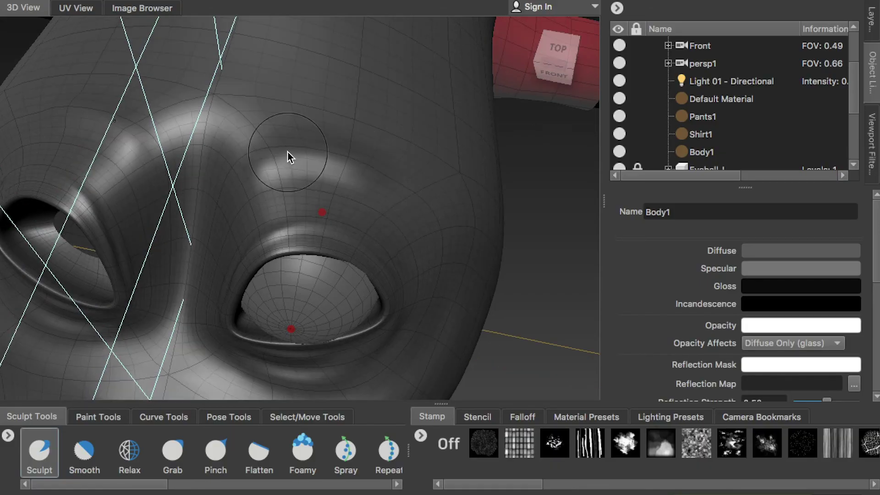
left_click_drag(265, 173, 230, 221, "alt")
mouse_move(262, 155)
left_mouse_down("alt")
mouse_move(277, 142)
mouse_move(321, 191)
mouse_move(297, 146)
left_mouse_up("alt")
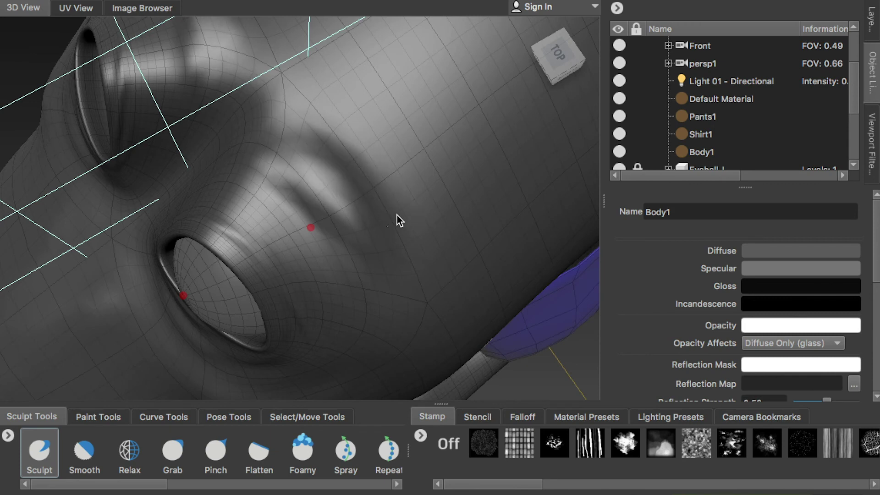
left_click_drag(387, 230, 280, 200, "alt")
mouse_move(168, 245)
left_mouse_down("alt")
mouse_move(260, 184)
mouse_move(283, 288)
mouse_move(246, 170)
mouse_move(369, 156)
mouse_move(368, 225)
mouse_move(232, 196)
mouse_move(246, 220)
mouse_move(271, 222)
mouse_move(230, 239)
left_mouse_up("alt")
mouse_move(202, 177)
left_mouse_down("alt")
mouse_move(375, 191)
mouse_move(298, 176)
mouse_move(370, 292)
mouse_move(259, 252)
left_mouse_up("alt")
mouse_move(363, 200)
left_mouse_down("alt")
mouse_move(216, 161)
mouse_move(203, 166)
mouse_move(284, 237)
left_mouse_up("alt")
Zoom in, undo the last stroke, and reselect Sculpt for denting the cheek.
scroll(284, 236, "up", 3)
scroll(285, 269, "up", 3)
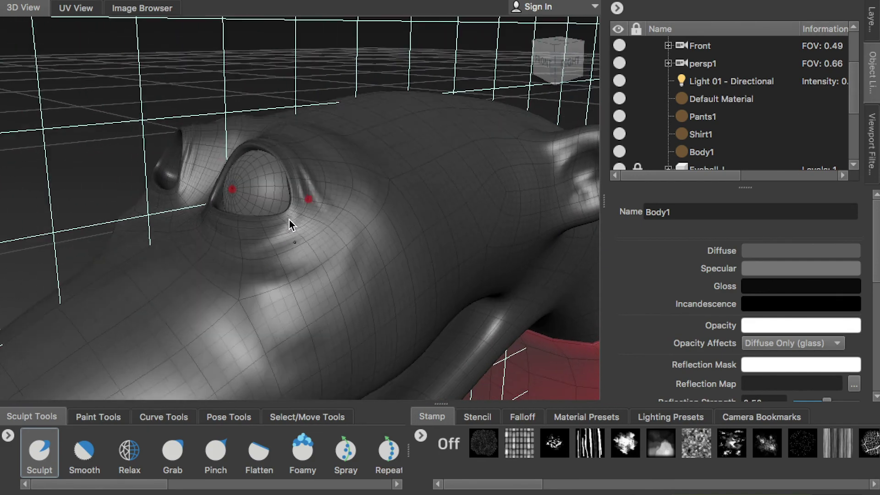
scroll(290, 219, "up", 3)
left_click_drag(315, 245, 265, 220, "alt")
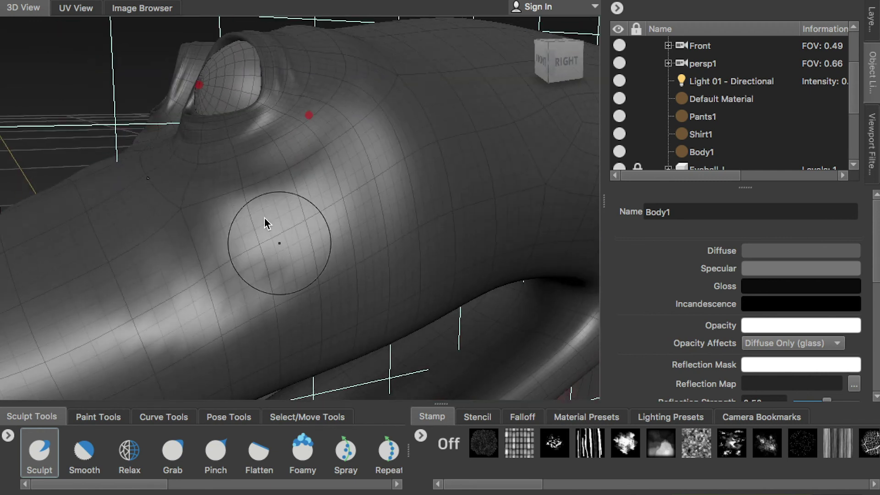
key("ctrl+z")
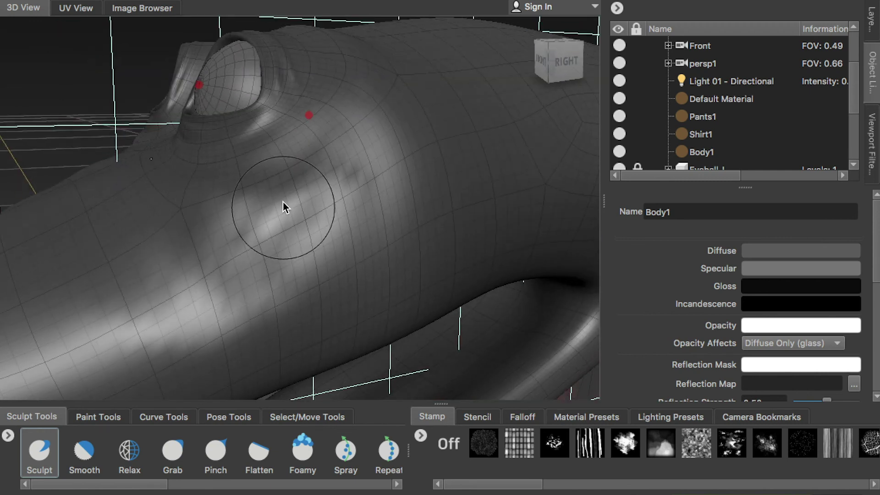
mouse_move(249, 276)
left_mouse_down("alt")
mouse_move(252, 287)
mouse_move(244, 259)
mouse_move(268, 287)
left_mouse_up("alt")
mouse_move(203, 288)
left_mouse_down("alt")
mouse_move(199, 275)
mouse_move(235, 240)
left_mouse_up("alt")
mouse_move(277, 299)
left_mouse_down("alt")
mouse_move(285, 250)
mouse_move(197, 260)
mouse_move(277, 221)
left_mouse_up("alt")
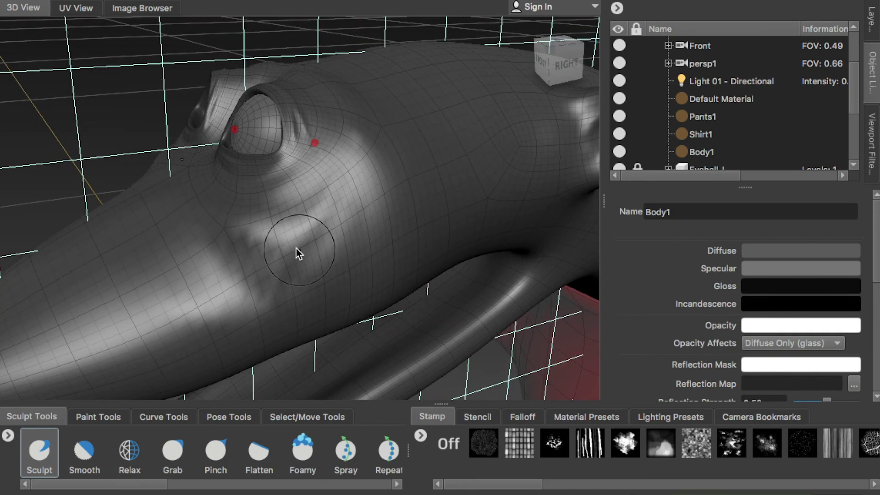
mouse_move(229, 276)
left_mouse_down("alt")
mouse_move(304, 252)
mouse_move(344, 255)
mouse_move(298, 248)
mouse_move(279, 229)
mouse_move(301, 235)
mouse_move(302, 243)
mouse_move(353, 250)
mouse_move(354, 222)
mouse_move(377, 212)
mouse_move(285, 273)
mouse_move(291, 238)
mouse_move(379, 243)
mouse_move(358, 271)
mouse_move(312, 275)
mouse_move(368, 237)
mouse_move(356, 236)
left_mouse_up("alt")
left_click(38, 452)
mouse_move(376, 197)
left_mouse_down("alt")
mouse_move(406, 229)
mouse_move(346, 265)
mouse_move(324, 222)
mouse_move(297, 241)
mouse_move(304, 210)
mouse_move(305, 270)
mouse_move(428, 279)
mouse_move(236, 197)
mouse_move(205, 137)
mouse_move(285, 217)
mouse_move(208, 230)
left_mouse_up("alt")
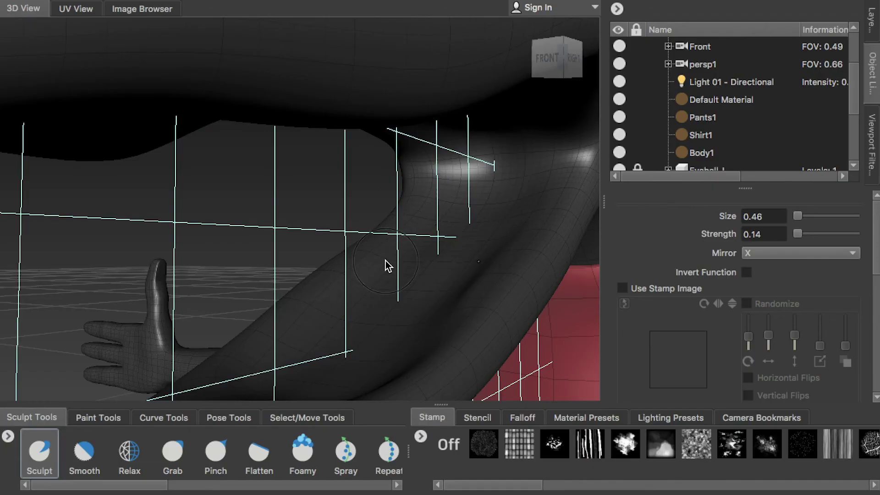
mouse_move(386, 266)
left_mouse_down("alt")
mouse_move(419, 269)
mouse_move(438, 212)
mouse_move(435, 251)
left_mouse_up("alt")
left_click_drag(447, 306, 477, 83, "alt")
mouse_move(362, 183)
left_mouse_down("alt")
mouse_move(320, 196)
mouse_move(405, 130)
mouse_move(490, 89)
left_mouse_up("alt")
mouse_move(412, 269)
left_mouse_down("alt")
mouse_move(419, 171)
mouse_move(430, 153)
left_mouse_up("alt")
left_click_drag(407, 244, 340, 296, "alt")
mouse_move(314, 103)
left_mouse_down("alt")
mouse_move(414, 130)
mouse_move(430, 203)
left_mouse_up("alt")
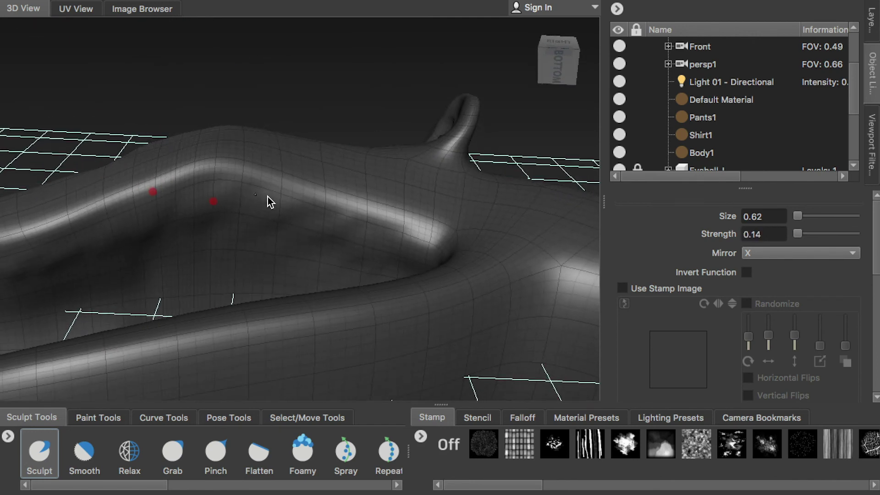
Orbit around the arm to inspect the hand from below and the side.
mouse_move(320, 242)
left_mouse_down("alt")
mouse_move(339, 315)
mouse_move(419, 248)
mouse_move(398, 233)
mouse_move(415, 207)
mouse_move(376, 211)
mouse_move(447, 186)
mouse_move(329, 213)
mouse_move(242, 205)
mouse_move(206, 191)
mouse_move(350, 161)
mouse_move(328, 169)
mouse_move(304, 159)
mouse_move(370, 194)
mouse_move(310, 183)
mouse_move(248, 228)
mouse_move(323, 243)
mouse_move(298, 293)
mouse_move(384, 248)
mouse_move(434, 258)
mouse_move(326, 280)
left_mouse_up("alt")
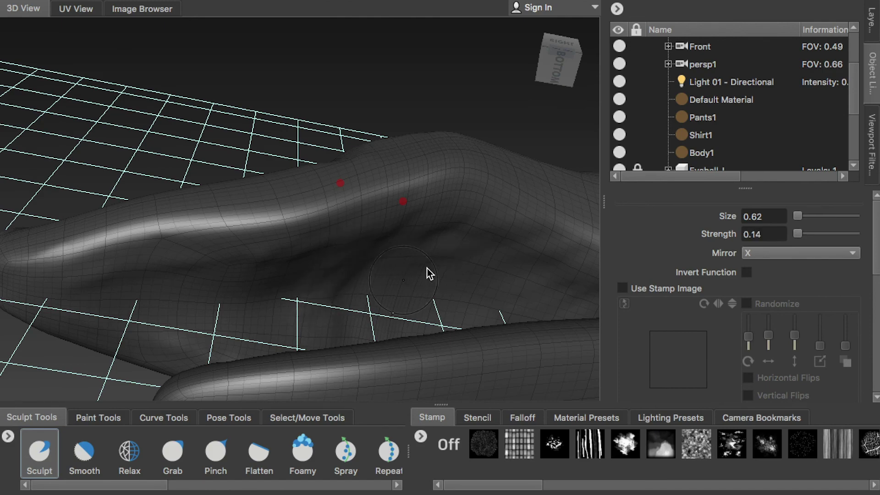
mouse_move(416, 277)
left_mouse_down("alt")
mouse_move(502, 287)
mouse_move(318, 202)
mouse_move(288, 166)
mouse_move(295, 220)
mouse_move(257, 196)
mouse_move(334, 174)
left_mouse_up("alt")
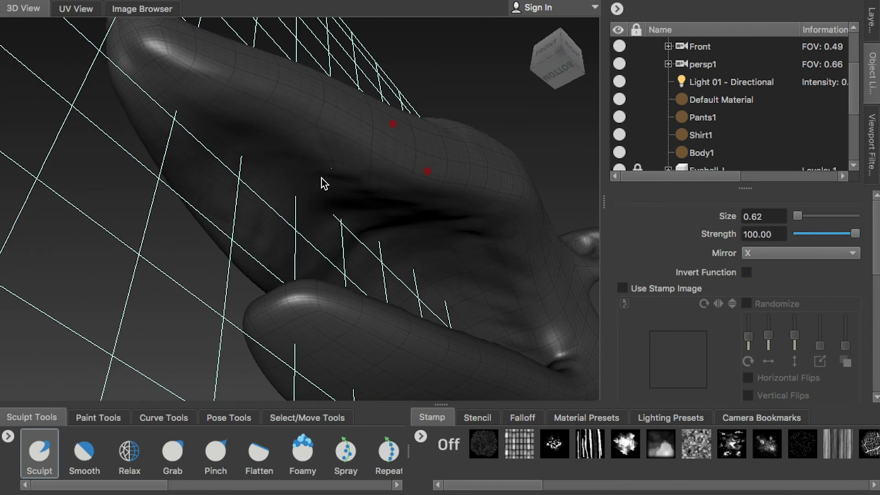
mouse_move(344, 173)
left_mouse_down("alt")
mouse_move(306, 187)
mouse_move(265, 159)
mouse_move(298, 211)
left_mouse_up("alt")
mouse_move(263, 158)
left_mouse_down("alt")
mouse_move(324, 188)
mouse_move(254, 196)
mouse_move(370, 191)
mouse_move(321, 233)
mouse_move(292, 200)
mouse_move(336, 185)
mouse_move(460, 276)
mouse_move(444, 200)
mouse_move(352, 201)
mouse_move(373, 249)
mouse_move(403, 243)
mouse_move(428, 253)
mouse_move(345, 296)
left_mouse_up("alt")
mouse_move(451, 281)
left_mouse_down("alt")
mouse_move(301, 284)
mouse_move(453, 237)
mouse_move(261, 291)
left_mouse_up("alt")
mouse_move(439, 270)
left_mouse_down("alt")
mouse_move(389, 273)
mouse_move(404, 242)
mouse_move(147, 324)
left_mouse_up("alt")
Enlarge the brush to 0.28 and sculpt creases between the index and middle fingers.
mouse_move(330, 252)
left_mouse_down("alt")
mouse_move(414, 229)
mouse_move(491, 146)
mouse_move(295, 179)
mouse_move(346, 213)
mouse_move(336, 205)
mouse_move(359, 250)
mouse_move(418, 266)
mouse_move(248, 235)
mouse_move(323, 246)
mouse_move(255, 246)
left_mouse_up("alt")
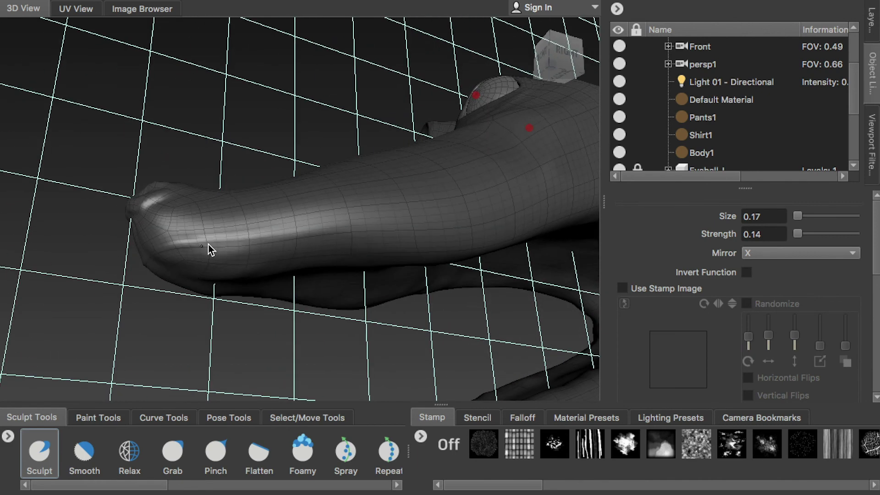
left_click_drag(436, 234, 338, 230, "alt")
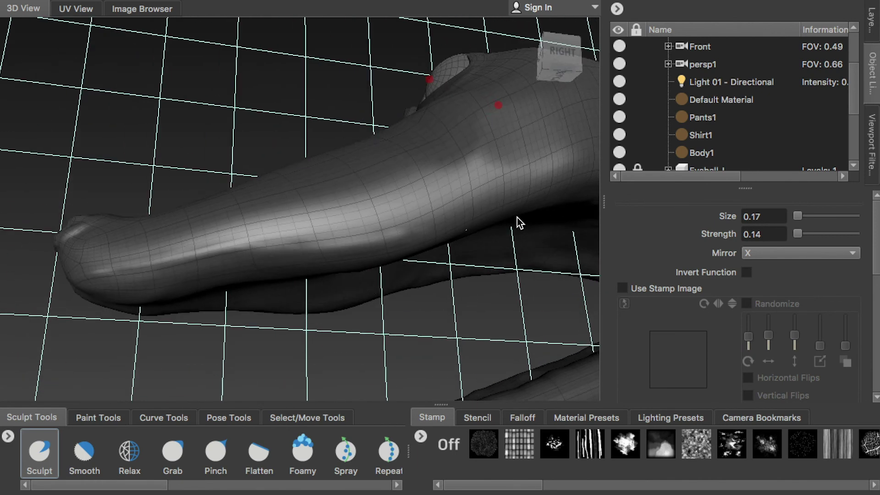
mouse_move(475, 230)
left_mouse_down("alt")
mouse_move(285, 274)
mouse_move(271, 238)
mouse_move(243, 249)
mouse_move(348, 237)
mouse_move(196, 248)
left_mouse_up("alt")
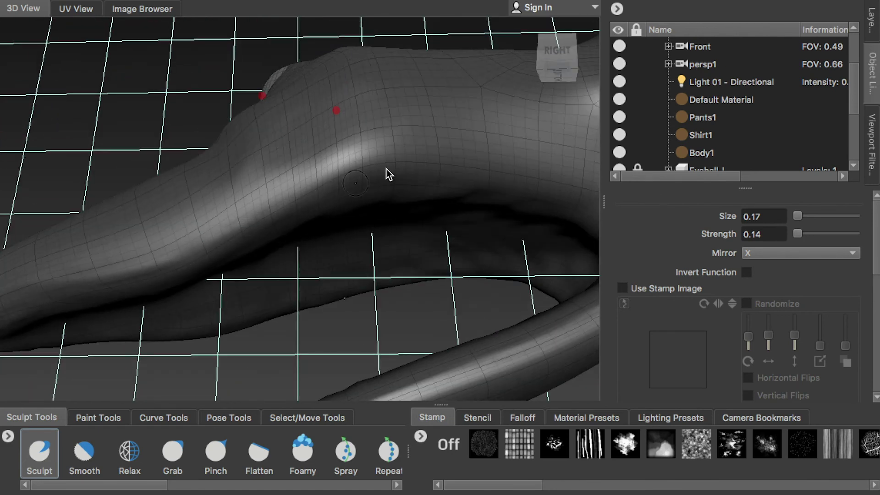
left_click_drag(387, 169, 326, 172, "alt")
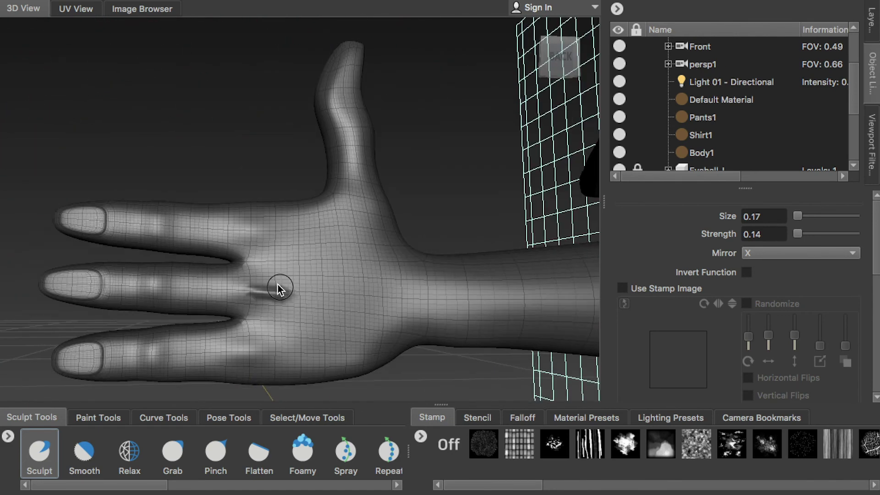
left_click_drag(278, 284, 258, 285)
left_click_drag(247, 208, 313, 218)
Sculpt knuckle ridges along the middle and index fingers.
scroll(372, 298, "up", 2)
left_click_drag(286, 246, 260, 317, "alt")
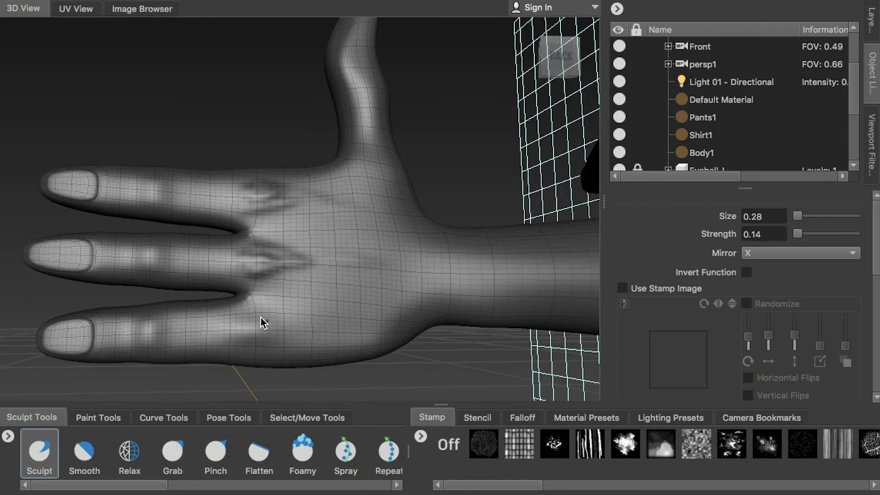
mouse_move(208, 260)
left_mouse_down("alt")
mouse_move(222, 266)
mouse_move(308, 242)
left_mouse_up("alt")
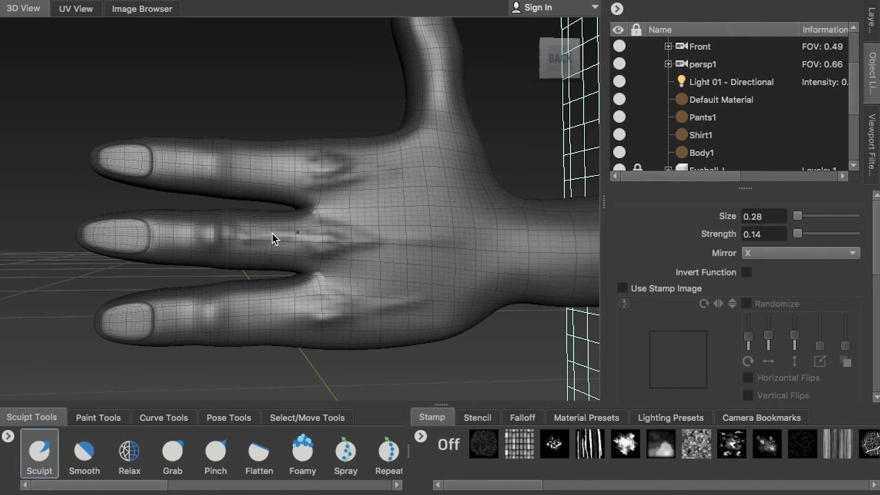
left_click_drag(309, 173, 201, 159)
mouse_move(222, 252)
left_mouse_down("alt")
mouse_move(241, 234)
mouse_move(258, 319)
mouse_move(261, 312)
left_mouse_up("alt")
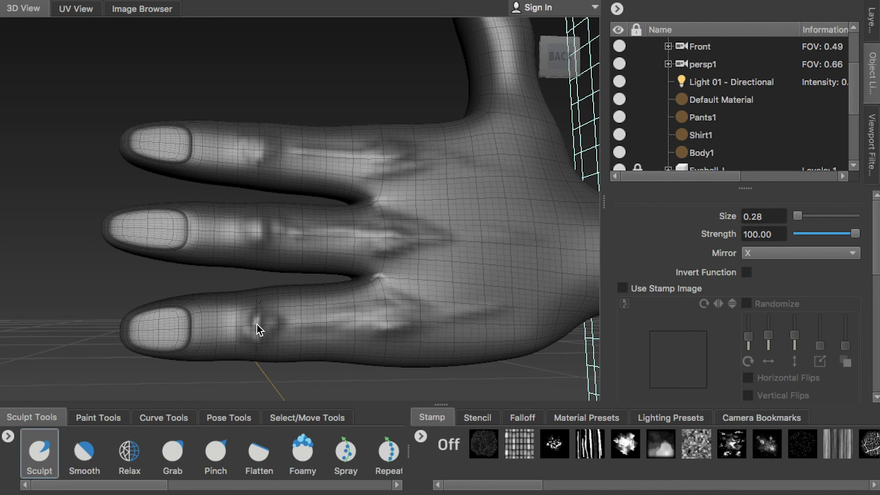
mouse_move(408, 325)
left_mouse_down("alt")
mouse_move(353, 297)
mouse_move(282, 281)
left_mouse_up("alt")
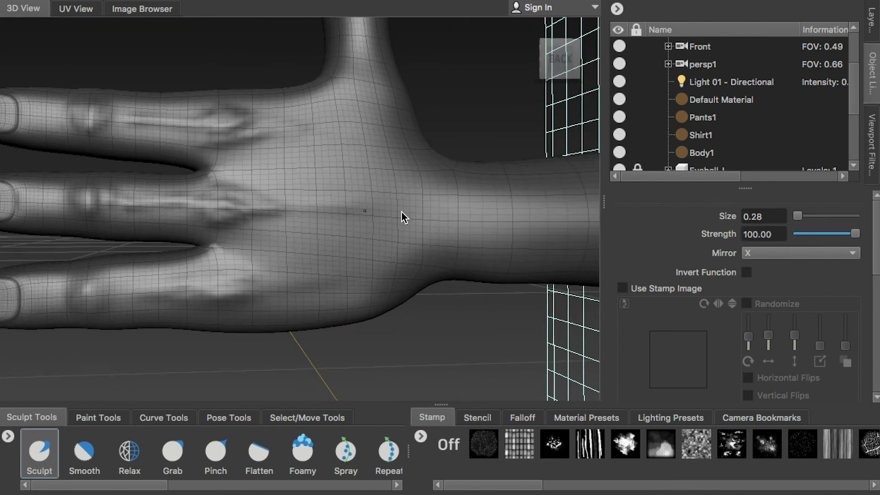
mouse_move(242, 225)
left_mouse_down("alt")
mouse_move(251, 223)
mouse_move(269, 154)
mouse_move(285, 190)
mouse_move(235, 186)
mouse_move(237, 194)
mouse_move(416, 185)
left_mouse_up("alt")
left_click_drag(266, 138, 281, 196, "alt")
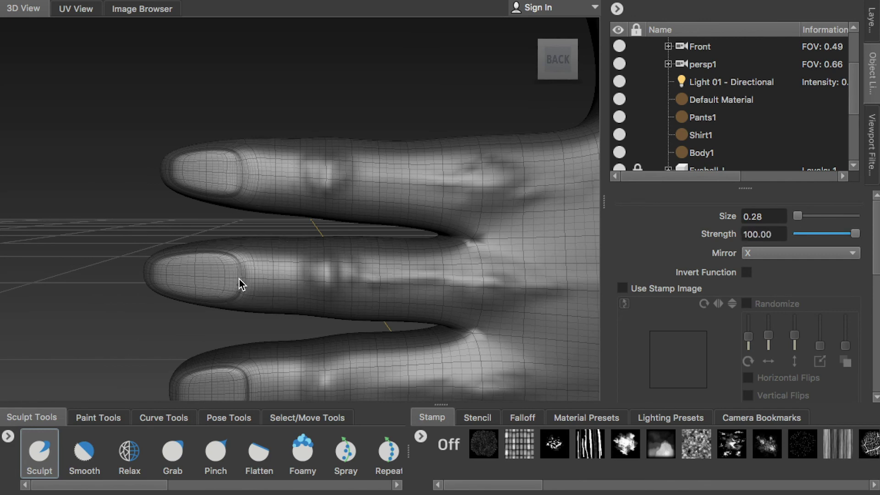
Undo and redo recent hand edits, then zoom in on the palm and thumb.
key("ctrl+z")
key("ctrl+y")
key("ctrl+z")
key("ctrl+z")
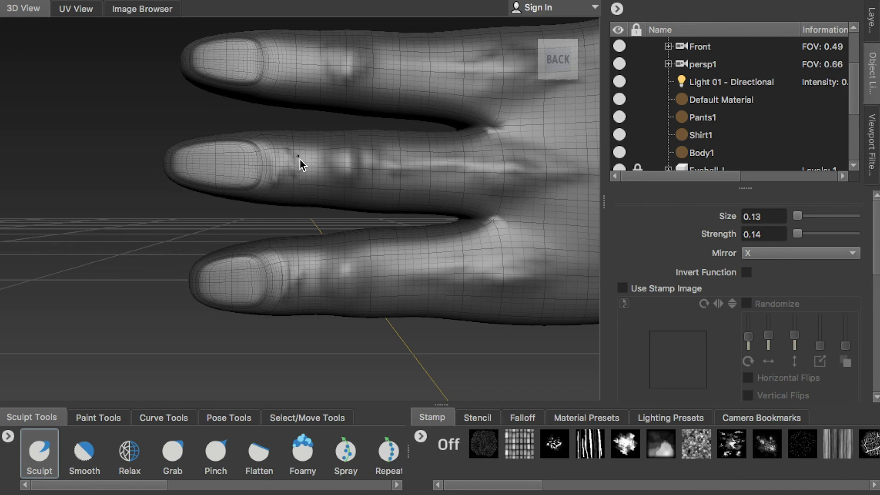
key("ctrl+z")
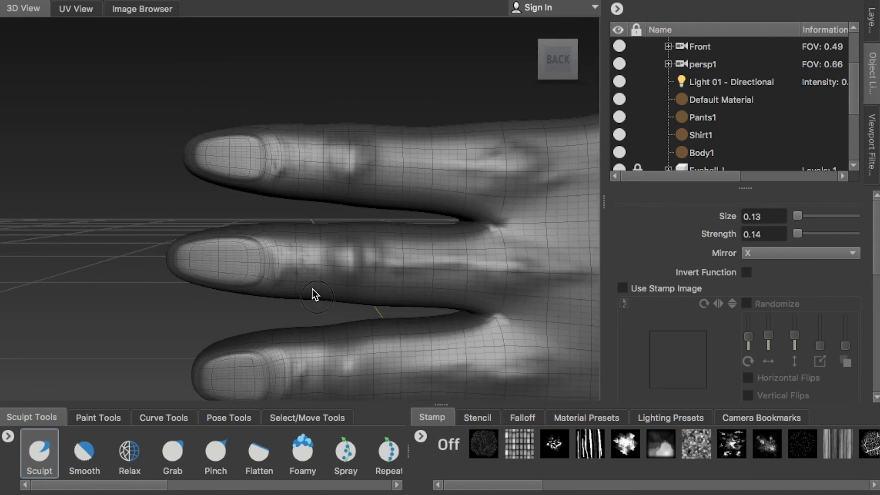
key("ctrl+y")
left_click_drag(260, 288, 248, 220, "alt")
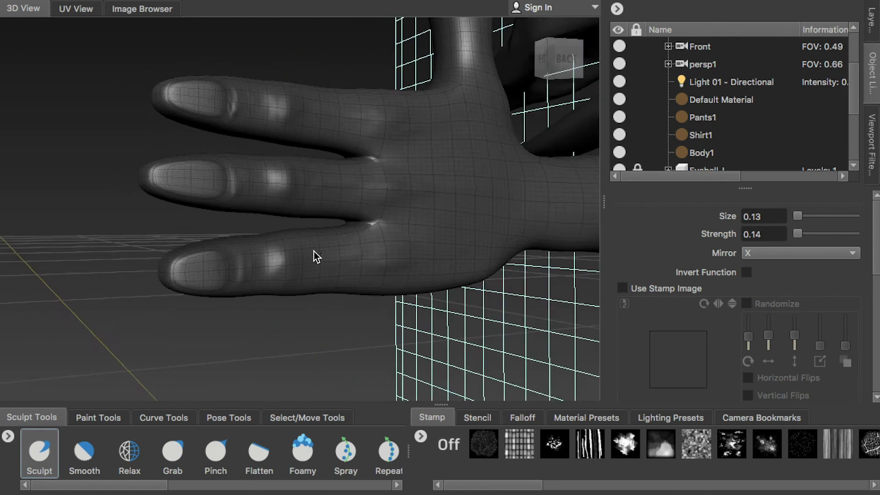
mouse_move(249, 219)
right_mouse_down("alt")
mouse_move(256, 272)
mouse_move(228, 274)
right_mouse_up("alt")
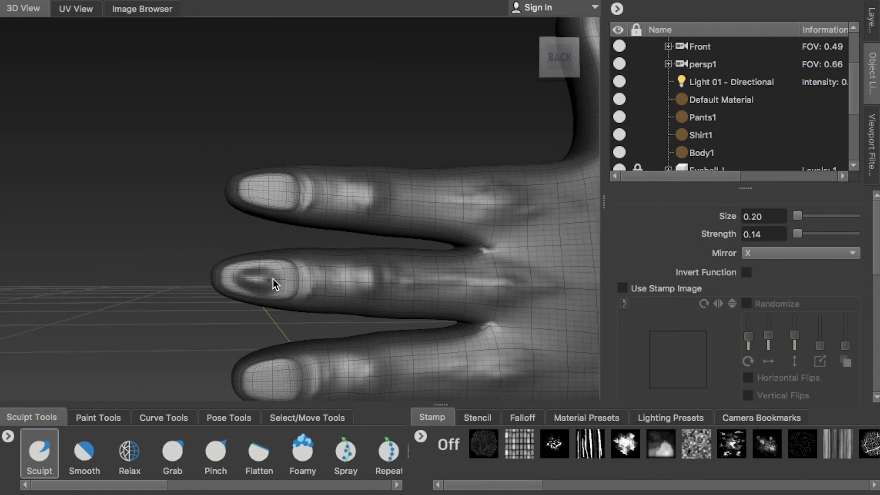
Enlarge the brush to 0.56 on the fingertip and view the palm and forearm.
left_click_drag(268, 279, 241, 275)
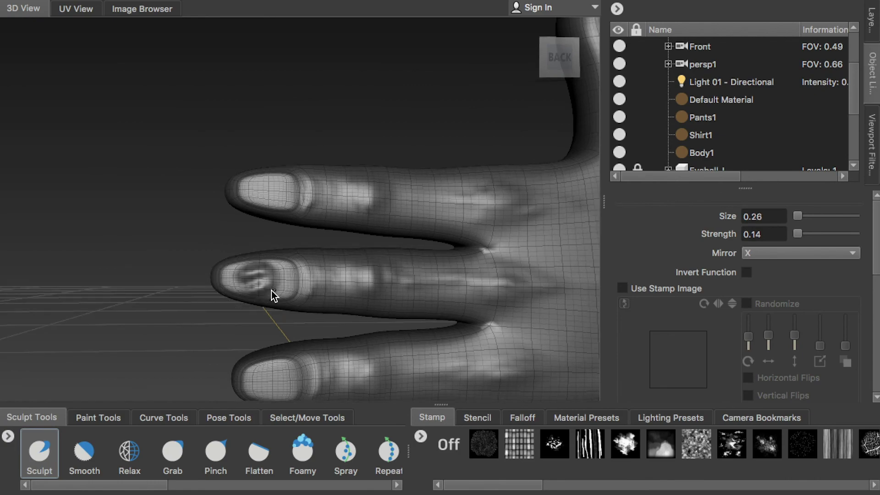
right_click_drag(271, 291, 138, 240, "alt")
mouse_move(137, 241)
left_mouse_down("alt")
mouse_move(377, 261)
mouse_move(371, 217)
mouse_move(306, 253)
mouse_move(386, 263)
mouse_move(402, 290)
mouse_move(455, 246)
mouse_move(461, 257)
mouse_move(426, 242)
mouse_move(419, 250)
mouse_move(465, 299)
mouse_move(467, 216)
left_mouse_up("alt")
mouse_move(417, 192)
left_mouse_down("alt")
mouse_move(461, 209)
mouse_move(482, 252)
mouse_move(291, 244)
mouse_move(315, 202)
mouse_move(302, 233)
mouse_move(315, 213)
mouse_move(491, 241)
mouse_move(385, 173)
mouse_move(278, 237)
mouse_move(308, 250)
mouse_move(269, 202)
mouse_move(287, 210)
mouse_move(269, 184)
mouse_move(342, 198)
mouse_move(297, 196)
mouse_move(309, 198)
mouse_move(329, 232)
mouse_move(286, 271)
left_mouse_up("alt")
Shrink the brush to 0.22, sculpt finger knuckle creases, and smooth out the dent.
right_click_drag(304, 276, 372, 221, "alt")
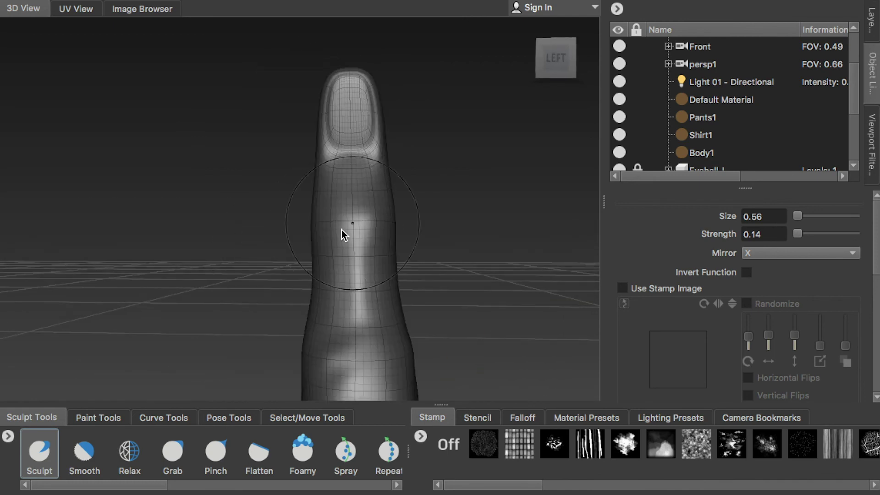
mouse_move(346, 224)
left_mouse_down()
mouse_move(275, 240)
mouse_move(450, 229)
mouse_move(359, 238)
left_mouse_up()
mouse_move(284, 234)
left_mouse_down("alt")
mouse_move(212, 217)
mouse_move(342, 208)
mouse_move(340, 198)
left_mouse_up("alt")
left_click_drag(332, 230, 347, 185, "alt")
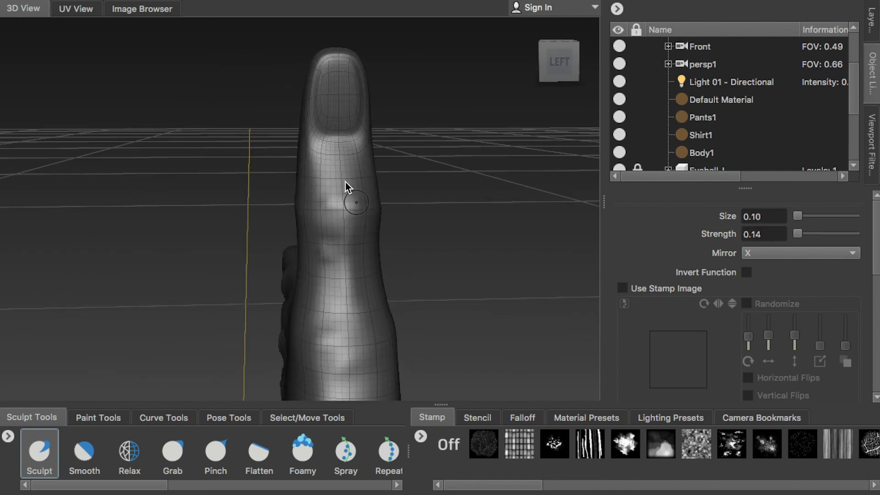
mouse_move(357, 137)
left_mouse_down("alt")
mouse_move(356, 171)
mouse_move(323, 161)
left_mouse_up("alt")
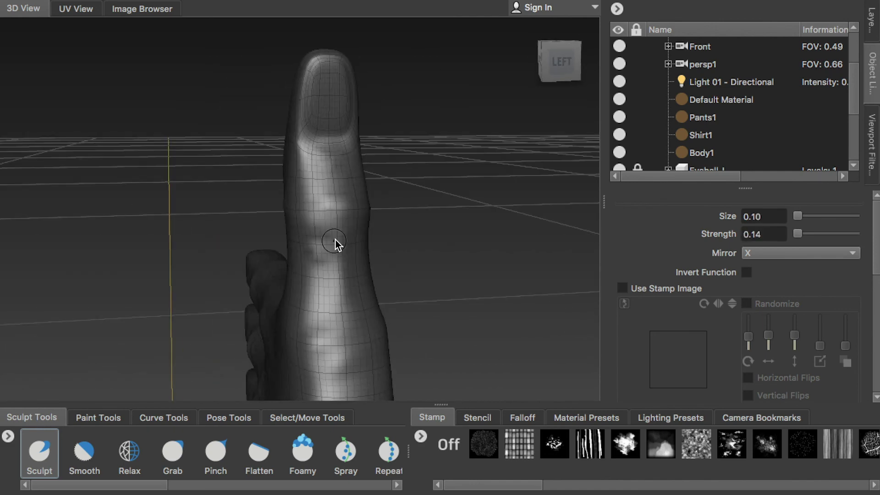
mouse_move(307, 260)
left_mouse_down("alt")
mouse_move(367, 202)
mouse_move(265, 169)
mouse_move(346, 235)
mouse_move(393, 216)
mouse_move(376, 238)
mouse_move(372, 192)
mouse_move(380, 258)
mouse_move(381, 215)
mouse_move(399, 232)
left_mouse_up("alt")
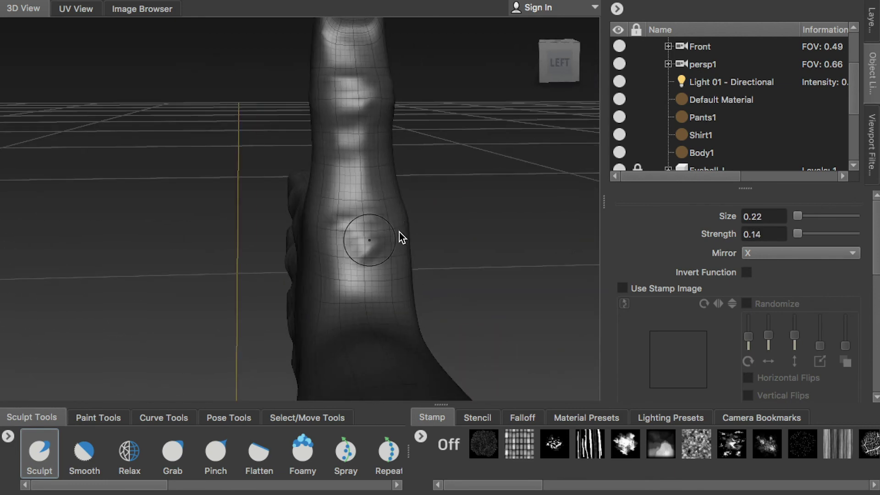
mouse_move(325, 221)
left_mouse_down("shift")
mouse_move(370, 197)
mouse_move(377, 125)
left_mouse_up("shift")
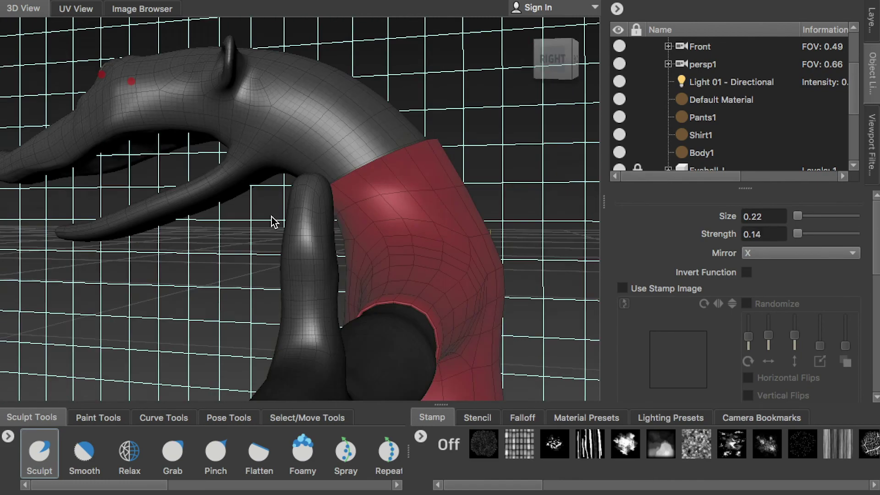
mouse_move(272, 216)
left_mouse_down("alt")
mouse_move(339, 257)
mouse_move(319, 266)
mouse_move(334, 228)
mouse_move(293, 221)
mouse_move(134, 234)
mouse_move(497, 261)
mouse_move(391, 261)
mouse_move(356, 246)
mouse_move(403, 232)
mouse_move(153, 230)
mouse_move(139, 216)
mouse_move(368, 212)
mouse_move(255, 231)
left_mouse_up("alt")
Frame the palm up close and carve the first creases into it.
mouse_move(255, 231)
right_mouse_down("alt")
mouse_move(351, 341)
mouse_move(340, 213)
right_mouse_up("alt")
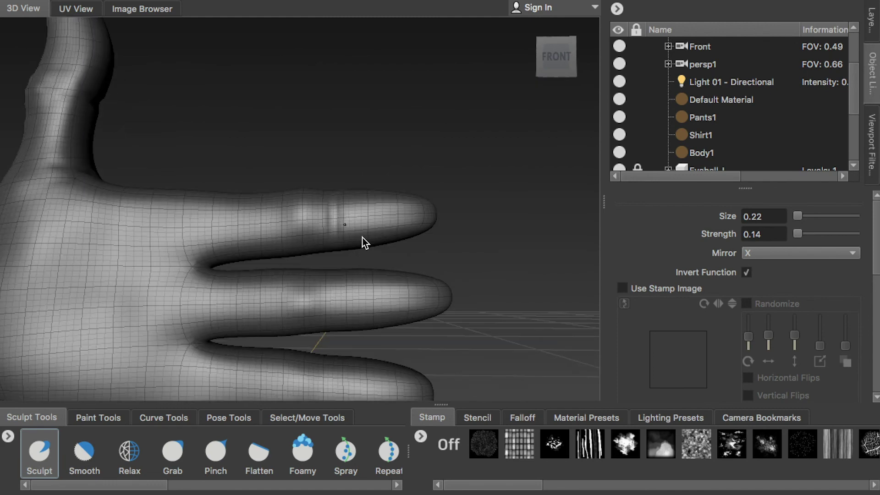
middle_click_drag(340, 213, 356, 174, "alt")
mouse_move(404, 276)
left_mouse_down("alt")
mouse_move(399, 224)
mouse_move(363, 216)
mouse_move(405, 257)
mouse_move(378, 303)
mouse_move(379, 151)
mouse_move(414, 265)
mouse_move(379, 250)
mouse_move(386, 397)
mouse_move(325, 288)
left_mouse_up("alt")
right_click_drag(326, 288, 296, 324, "alt")
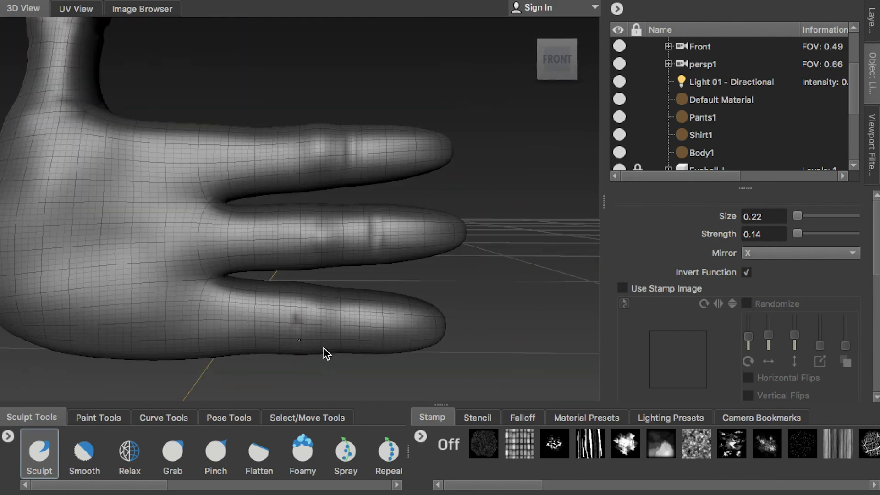
mouse_move(359, 292)
left_mouse_down("alt")
mouse_move(340, 326)
mouse_move(137, 162)
left_mouse_up("alt")
mouse_move(136, 161)
right_mouse_down("alt")
mouse_move(324, 240)
mouse_move(285, 216)
right_mouse_up("alt")
left_click_drag(285, 216, 290, 238, "alt")
left_click_drag(286, 282, 326, 225)
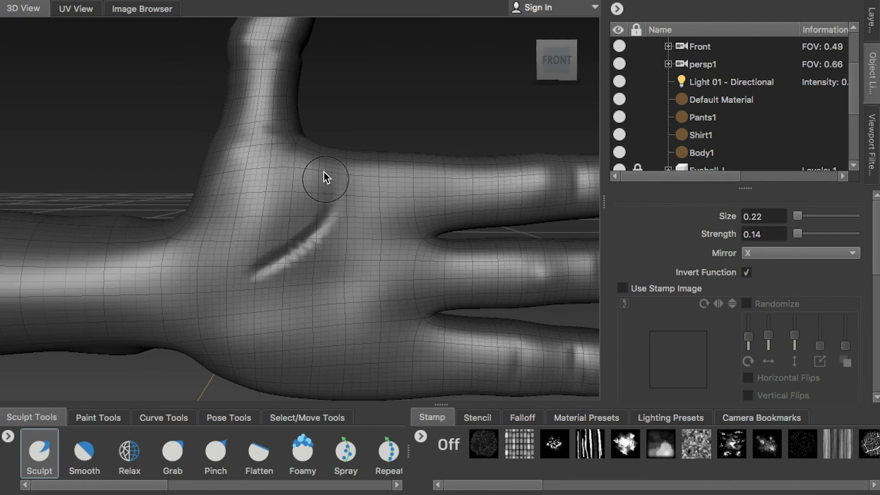
mouse_move(328, 159)
left_mouse_down("alt")
mouse_move(342, 197)
mouse_move(344, 303)
left_mouse_up("alt")
Sculpt a vertical ridge on the palm, smooth it, and deepen a crease.
left_click_drag(356, 350, 299, 244, "alt")
mouse_move(154, 318)
left_mouse_down("alt")
mouse_move(251, 287)
mouse_move(298, 231)
left_mouse_up("alt")
mouse_move(299, 231)
right_mouse_down("alt")
mouse_move(208, 43)
mouse_move(347, 255)
right_mouse_up("alt")
left_click_drag(347, 255, 324, 157, "alt")
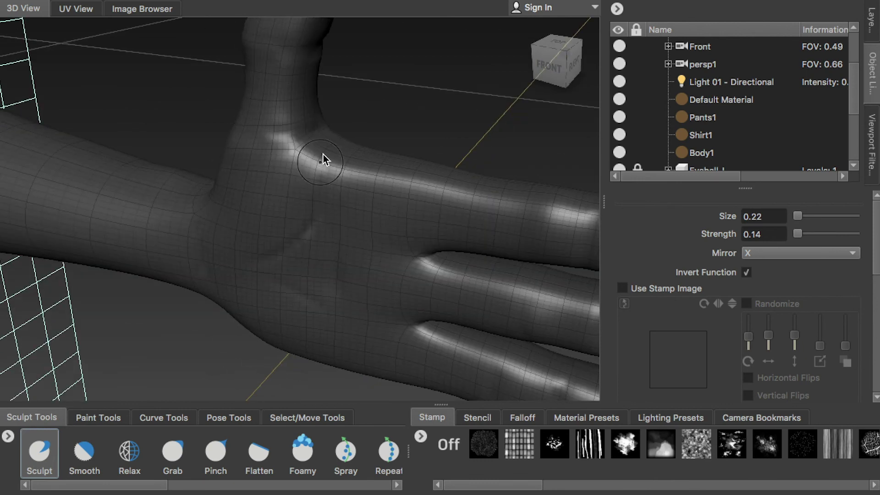
left_click_drag(320, 251, 328, 251, "alt")
mouse_move(361, 223)
left_mouse_down()
mouse_move(297, 311)
mouse_move(326, 264)
left_mouse_up()
mouse_move(354, 233)
left_mouse_down()
mouse_move(369, 257)
mouse_move(351, 342)
mouse_move(395, 274)
mouse_move(381, 268)
mouse_move(345, 296)
mouse_move(353, 277)
mouse_move(370, 363)
mouse_move(396, 311)
left_mouse_up()
mouse_move(367, 274)
left_mouse_down("alt")
mouse_move(395, 318)
mouse_move(347, 288)
left_mouse_up("alt")
mouse_move(370, 258)
left_mouse_down("alt")
mouse_move(384, 368)
mouse_move(414, 160)
mouse_move(384, 321)
mouse_move(384, 306)
left_mouse_up("alt")
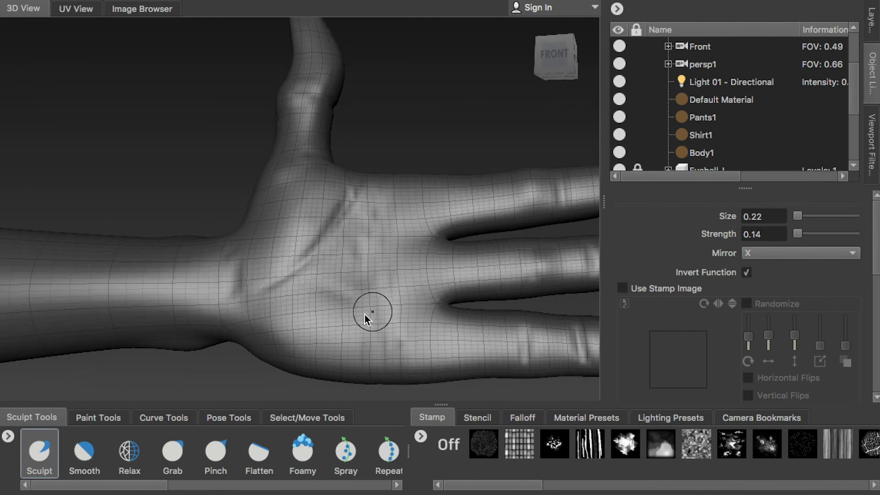
Crease and smooth the thumb base, then carve a diagonal crease across the palm.
mouse_move(334, 202)
left_mouse_down()
mouse_move(295, 271)
mouse_move(326, 229)
mouse_move(330, 192)
left_mouse_up()
mouse_move(317, 298)
left_mouse_down()
mouse_move(351, 326)
mouse_move(357, 344)
left_mouse_up()
mouse_move(293, 256)
left_mouse_down("shift")
mouse_move(324, 192)
mouse_move(316, 198)
left_mouse_up("shift")
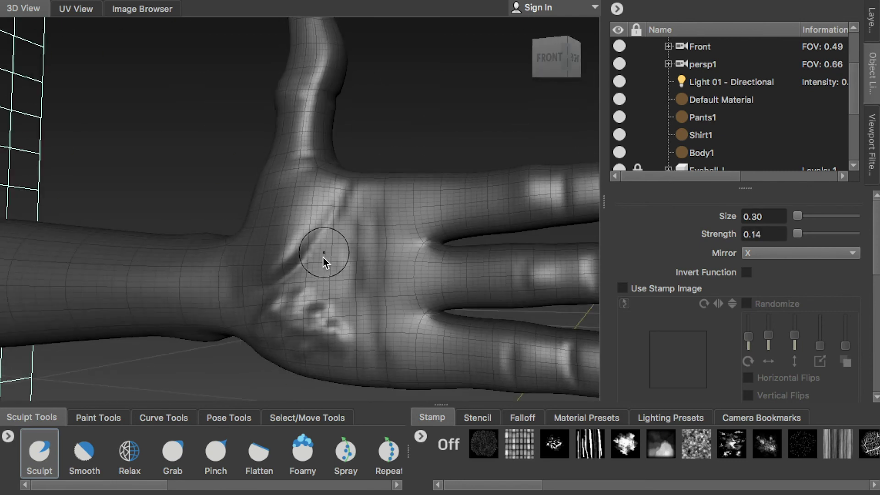
mouse_move(330, 269)
left_mouse_down("alt")
mouse_move(325, 197)
mouse_move(280, 275)
left_mouse_up("alt")
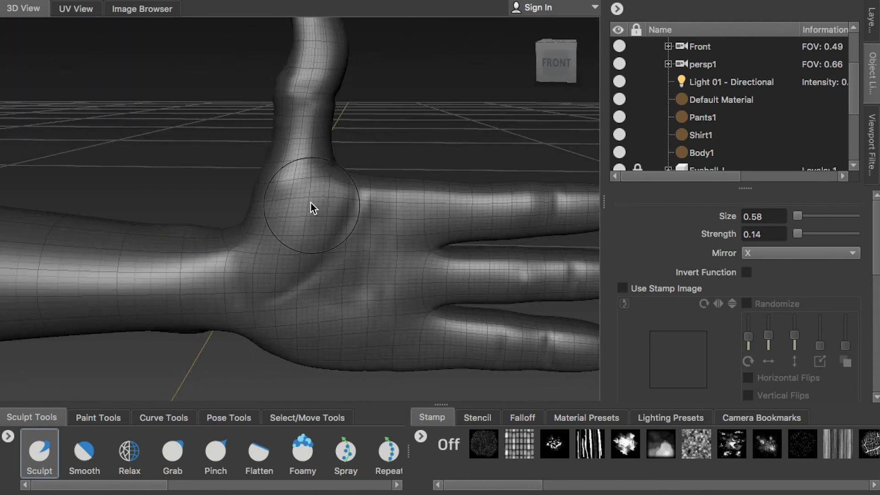
left_click_drag(344, 201, 322, 246)
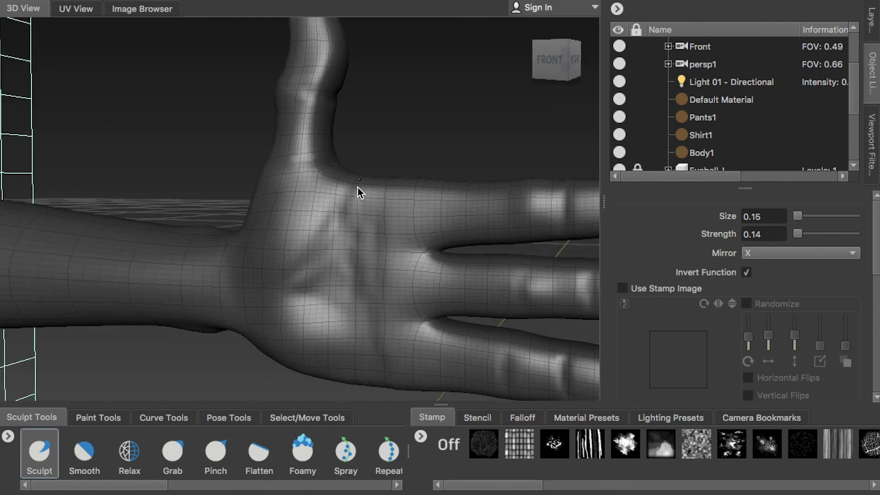
left_click_drag(292, 267, 365, 220)
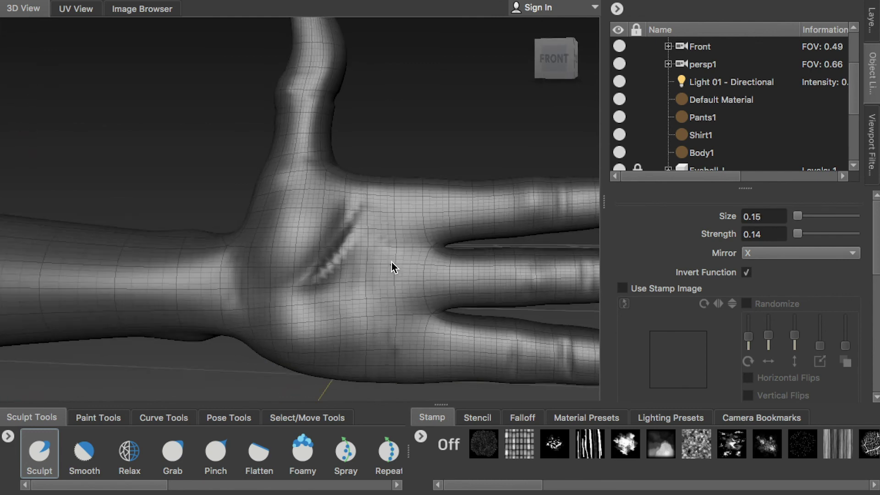
left_click_drag(367, 300, 367, 192, "alt")
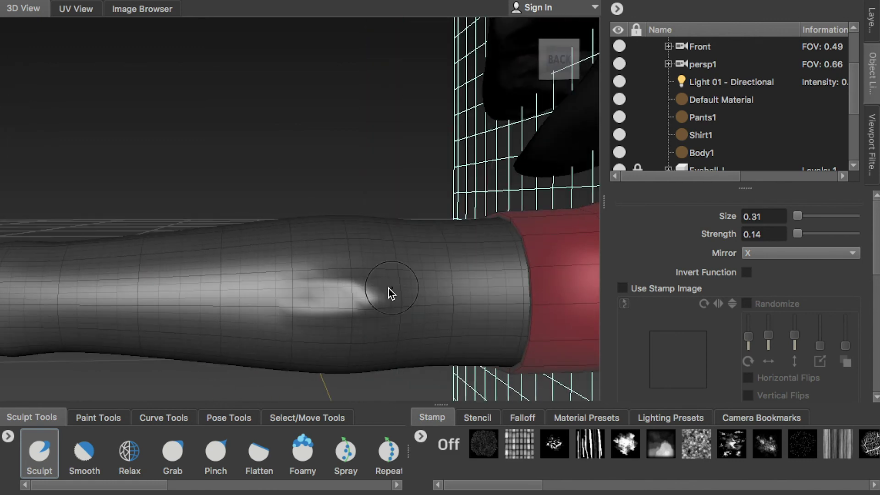
Sculpt subtle bumps along the forearm and enlarge the brush.
left_click_drag(330, 263, 298, 262)
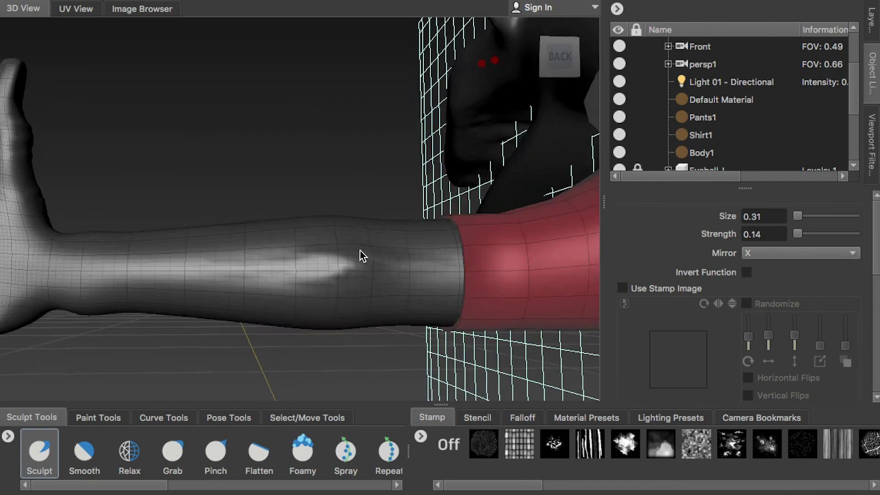
left_click_drag(348, 283, 288, 274, "alt")
mouse_move(278, 303)
left_mouse_down("alt")
mouse_move(336, 266)
mouse_move(298, 268)
mouse_move(249, 333)
mouse_move(422, 357)
mouse_move(359, 306)
mouse_move(734, 273)
left_mouse_up("alt")
mouse_move(227, 260)
left_mouse_down("alt")
mouse_move(273, 339)
mouse_move(247, 210)
left_mouse_up("alt")
mouse_move(303, 257)
left_mouse_down()
mouse_move(281, 281)
mouse_move(261, 245)
mouse_move(241, 280)
mouse_move(297, 235)
mouse_move(202, 252)
mouse_move(302, 379)
mouse_move(276, 276)
mouse_move(284, 251)
mouse_move(302, 292)
mouse_move(276, 248)
left_mouse_up()
mouse_move(275, 247)
left_mouse_down("shift")
mouse_move(282, 223)
mouse_move(353, 379)
mouse_move(342, 276)
mouse_move(367, 271)
mouse_move(334, 270)
left_mouse_up("shift")
Sculpt a horizontal crease just below the knee on the shin.
mouse_move(391, 292)
left_mouse_down("alt")
mouse_move(377, 362)
mouse_move(389, 232)
mouse_move(393, 302)
mouse_move(369, 251)
mouse_move(362, 289)
mouse_move(373, 242)
mouse_move(351, 242)
mouse_move(391, 250)
mouse_move(297, 280)
mouse_move(337, 260)
mouse_move(261, 279)
mouse_move(196, 258)
mouse_move(359, 291)
mouse_move(240, 275)
mouse_move(261, 250)
mouse_move(350, 305)
mouse_move(523, 310)
mouse_move(284, 269)
mouse_move(265, 164)
mouse_move(337, 299)
mouse_move(460, 261)
mouse_move(407, 263)
left_mouse_up("alt")
mouse_move(407, 307)
left_mouse_down("alt")
mouse_move(349, 309)
mouse_move(403, 266)
mouse_move(375, 247)
mouse_move(380, 115)
left_mouse_up("alt")
mouse_move(339, 284)
left_mouse_down()
mouse_move(382, 279)
mouse_move(376, 192)
left_mouse_up()
mouse_move(382, 224)
left_mouse_down("alt")
mouse_move(392, 255)
mouse_move(383, 326)
mouse_move(398, 265)
mouse_move(345, 251)
mouse_move(294, 193)
mouse_move(358, 157)
mouse_move(324, 181)
mouse_move(342, 169)
mouse_move(367, 175)
mouse_move(325, 199)
mouse_move(360, 169)
mouse_move(211, 212)
mouse_move(283, 236)
mouse_move(221, 225)
mouse_move(276, 232)
mouse_move(233, 233)
mouse_move(318, 237)
mouse_move(224, 237)
mouse_move(361, 238)
mouse_move(343, 212)
mouse_move(363, 191)
mouse_move(285, 216)
mouse_move(389, 310)
mouse_move(342, 276)
mouse_move(303, 198)
left_mouse_up("alt")
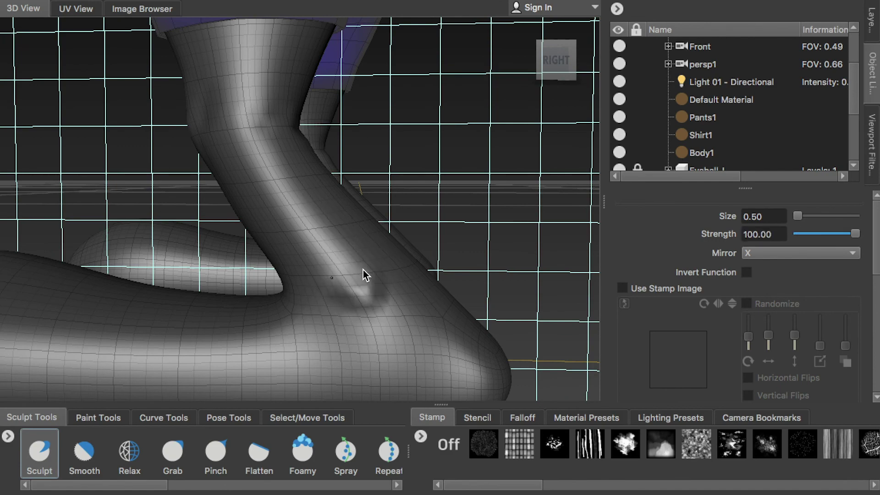
Press a small crease into the ankle bend.
mouse_move(301, 315)
left_mouse_down("alt")
mouse_move(330, 274)
mouse_move(390, 315)
mouse_move(307, 321)
mouse_move(279, 342)
mouse_move(249, 293)
mouse_move(315, 285)
mouse_move(219, 254)
mouse_move(465, 265)
mouse_move(271, 269)
left_mouse_up("alt")
left_click(279, 338)
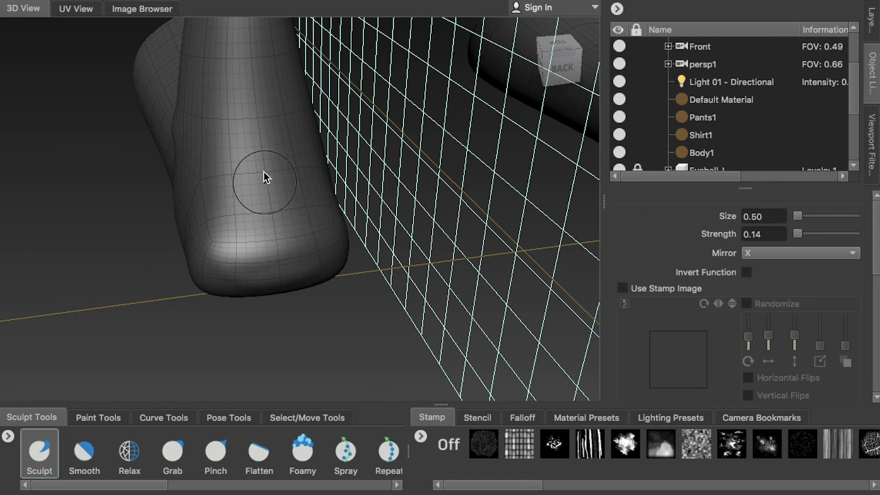
mouse_move(288, 205)
left_mouse_down("alt")
mouse_move(248, 162)
mouse_move(269, 117)
left_mouse_up("alt")
mouse_move(263, 77)
left_mouse_down("alt")
mouse_move(256, 157)
mouse_move(291, 244)
left_mouse_up("alt")
Smooth the ridge on the lower leg and the sculpted foot area.
mouse_move(275, 334)
left_mouse_down("shift")
mouse_move(289, 339)
mouse_move(298, 273)
left_mouse_up("shift")
mouse_move(289, 307)
left_mouse_down("alt")
mouse_move(249, 320)
mouse_move(414, 296)
mouse_move(324, 274)
mouse_move(239, 161)
mouse_move(330, 232)
mouse_move(231, 226)
mouse_move(413, 294)
mouse_move(417, 191)
mouse_move(345, 227)
mouse_move(331, 216)
left_mouse_up("alt")
mouse_move(289, 237)
left_mouse_down("alt")
mouse_move(369, 211)
mouse_move(448, 212)
left_mouse_up("alt")
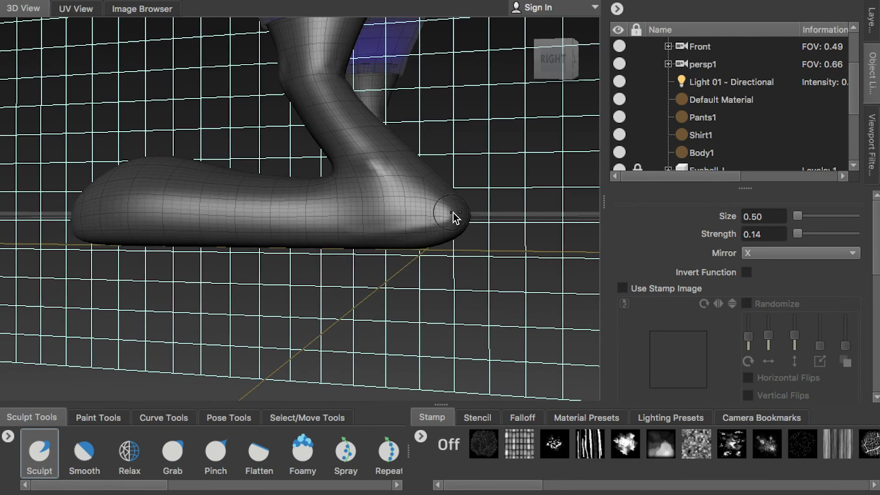
left_click_drag(326, 213, 393, 230)
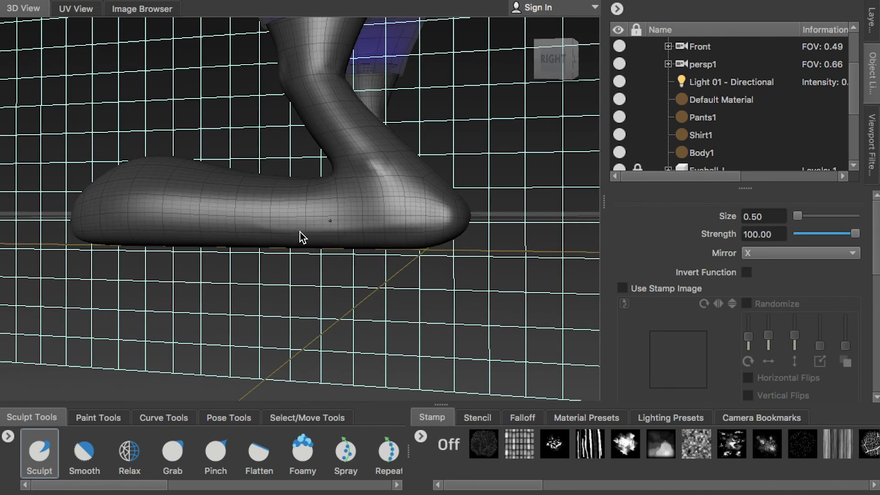
right_click_drag(400, 221, 400, 233, "alt")
mouse_move(401, 233)
left_mouse_down("alt")
mouse_move(260, 304)
mouse_move(286, 219)
mouse_move(466, 180)
mouse_move(464, 198)
mouse_move(441, 200)
mouse_move(454, 192)
left_mouse_up("alt")
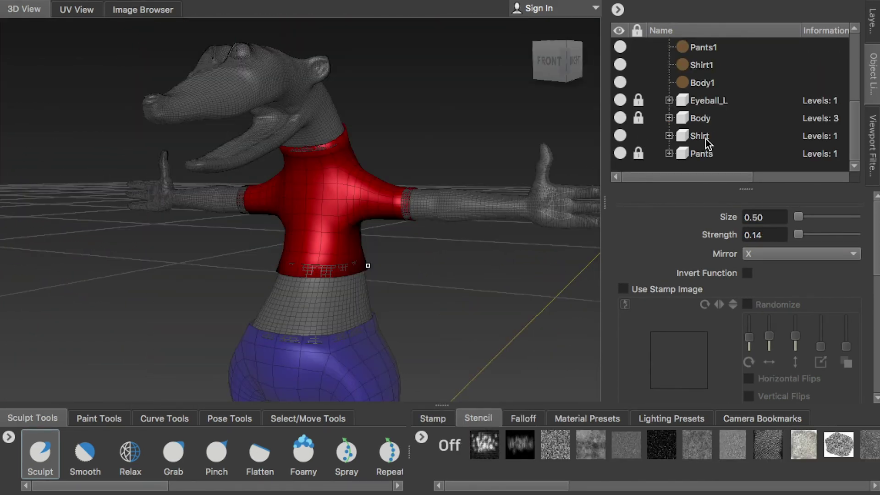
Select the Shirt, subdivide it once, and show its sculpt layers.
left_click(705, 137)
key("shift+d")
key("shift+d")
left_click(701, 83)
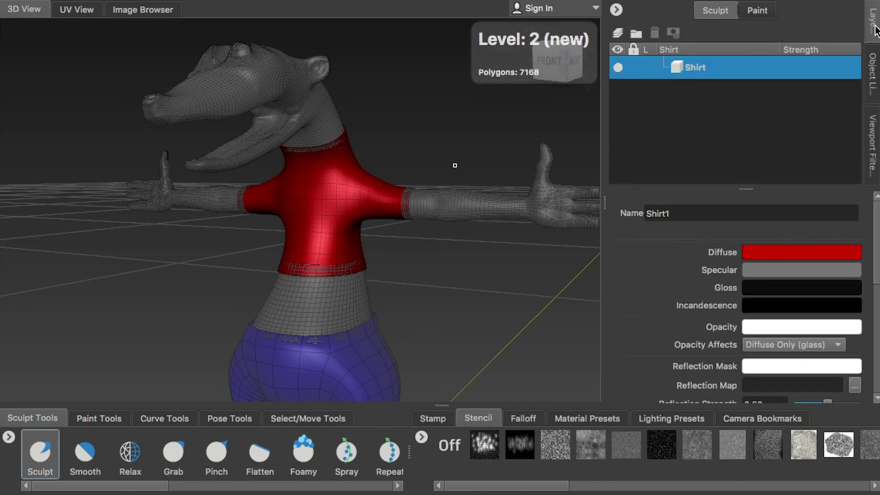
left_click_drag(316, 139, 374, 200, "alt")
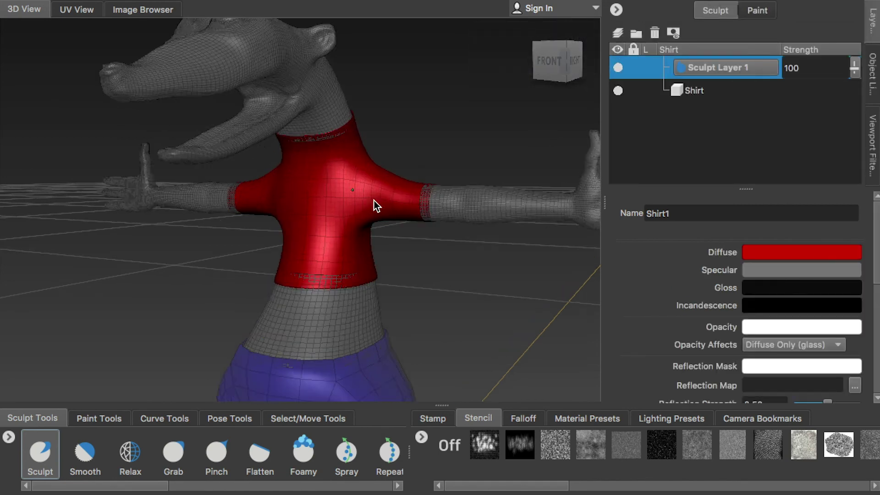
right_click_drag(375, 199, 478, 196, "alt")
mouse_move(479, 197)
left_mouse_down("alt")
mouse_move(376, 221)
mouse_move(425, 144)
mouse_move(358, 134)
mouse_move(367, 192)
mouse_move(424, 132)
mouse_move(431, 147)
mouse_move(409, 171)
mouse_move(449, 171)
mouse_move(438, 177)
mouse_move(379, 150)
mouse_move(368, 171)
mouse_move(426, 127)
mouse_move(367, 161)
mouse_move(354, 205)
mouse_move(403, 122)
mouse_move(456, 239)
mouse_move(446, 194)
mouse_move(403, 236)
left_mouse_up("alt")
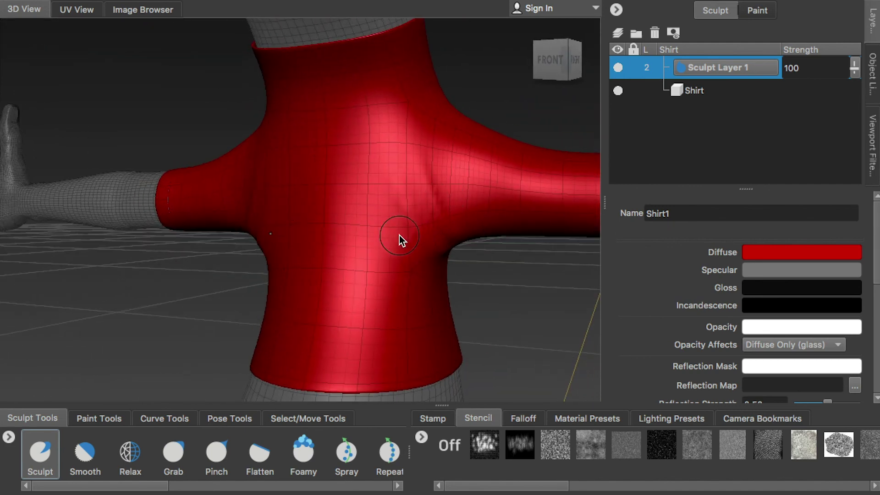
Sculpt folds on the shirt and subdivide it twice more to level 4.
mouse_move(405, 279)
left_mouse_down("alt")
mouse_move(360, 158)
mouse_move(372, 218)
left_mouse_up("alt")
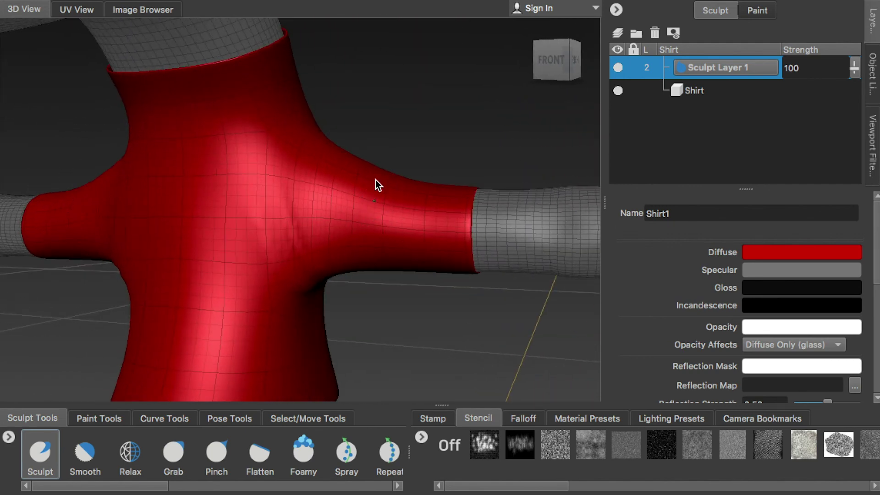
left_click_drag(373, 170, 185, 173, "alt")
mouse_move(236, 277)
left_mouse_down("alt")
mouse_move(310, 252)
mouse_move(414, 238)
mouse_move(430, 193)
mouse_move(400, 227)
mouse_move(282, 163)
mouse_move(236, 124)
mouse_move(222, 246)
mouse_move(280, 207)
mouse_move(299, 179)
mouse_move(219, 150)
left_mouse_up("alt")
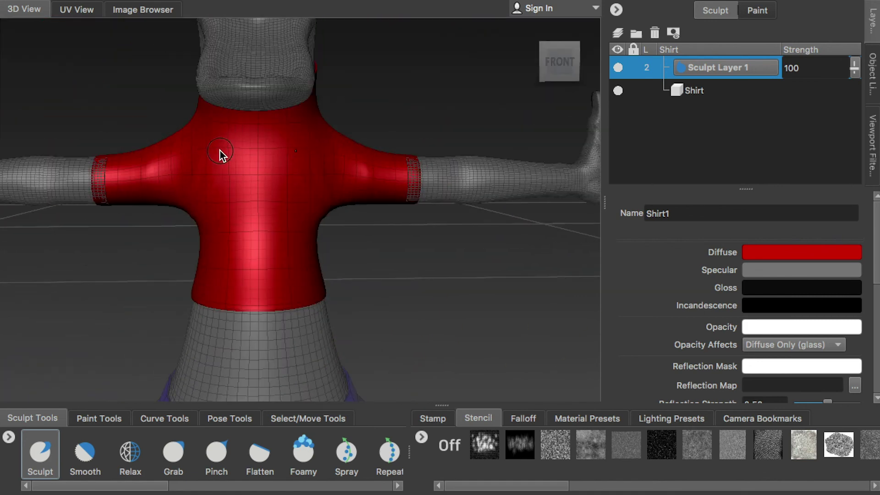
key("shift+d")
right_click_drag(229, 153, 228, 182, "alt")
mouse_move(227, 183)
left_mouse_down("alt")
mouse_move(255, 200)
mouse_move(276, 151)
mouse_move(328, 149)
mouse_move(365, 208)
mouse_move(296, 249)
left_mouse_up("alt")
key("shift+d")
Create Sculpt Layer 2 on the Shirt at level 4 after the locked-layer warning.
mouse_move(347, 237)
left_mouse_down("alt")
mouse_move(313, 249)
mouse_move(277, 221)
mouse_move(331, 246)
mouse_move(314, 242)
left_mouse_up("alt")
left_click(314, 242)
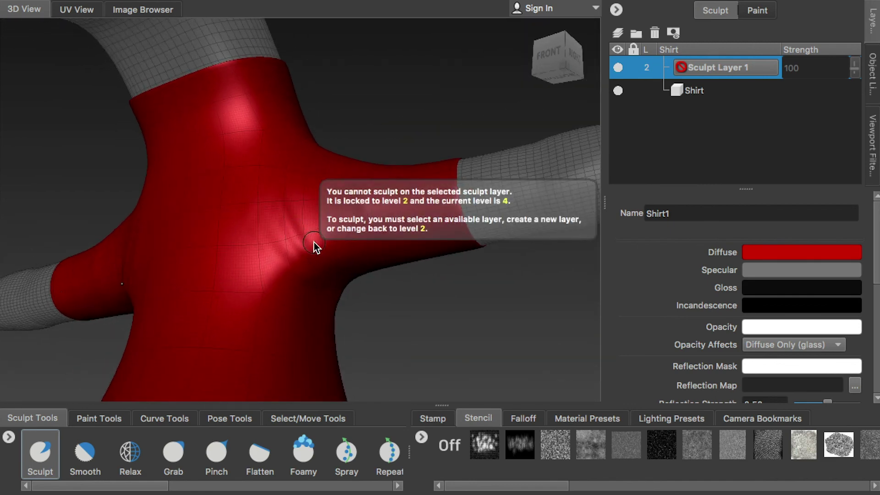
left_click(619, 32)
mouse_move(243, 248)
left_mouse_down("alt")
mouse_move(257, 239)
mouse_move(234, 212)
left_mouse_up("alt")
left_click_drag(199, 173, 264, 174, "alt")
mouse_move(341, 280)
left_mouse_down("alt")
mouse_move(314, 260)
mouse_move(248, 158)
mouse_move(258, 175)
left_mouse_up("alt")
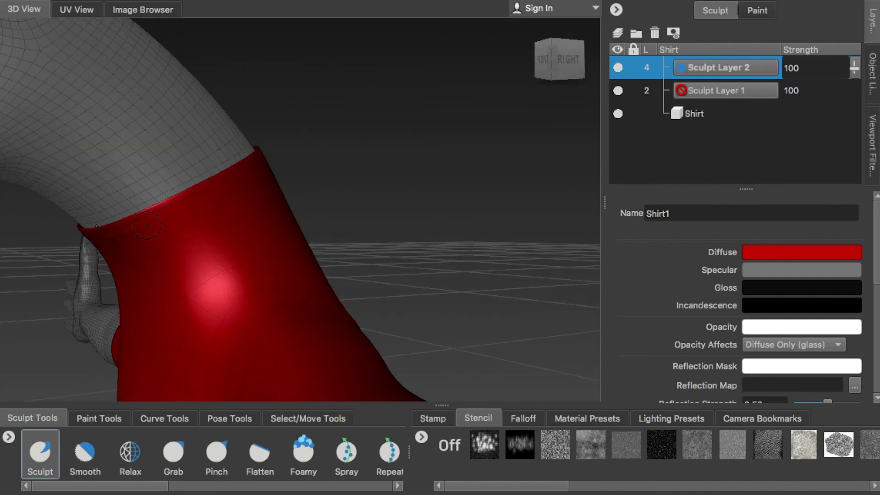
Sculpt cloth wrinkles across the back and underside of the shirt.
left_click_drag(209, 193, 114, 223, "alt")
left_click_drag(260, 173, 252, 152, "alt")
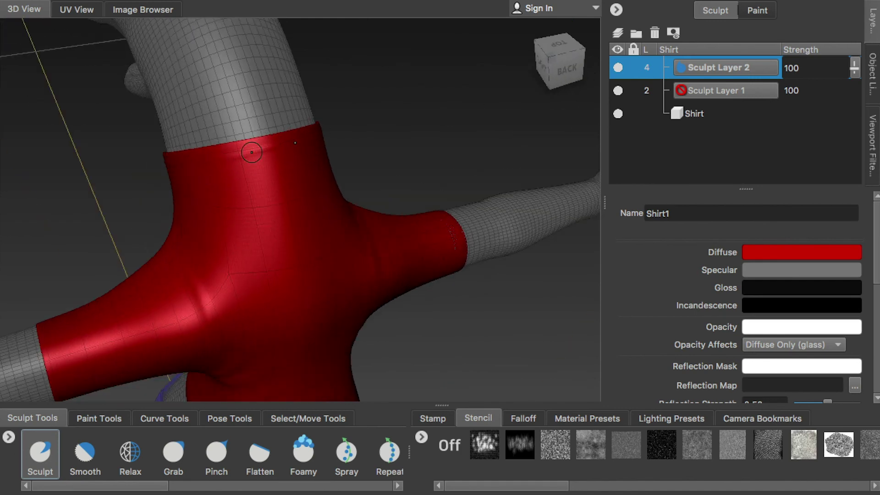
left_click_drag(323, 137, 353, 159, "alt")
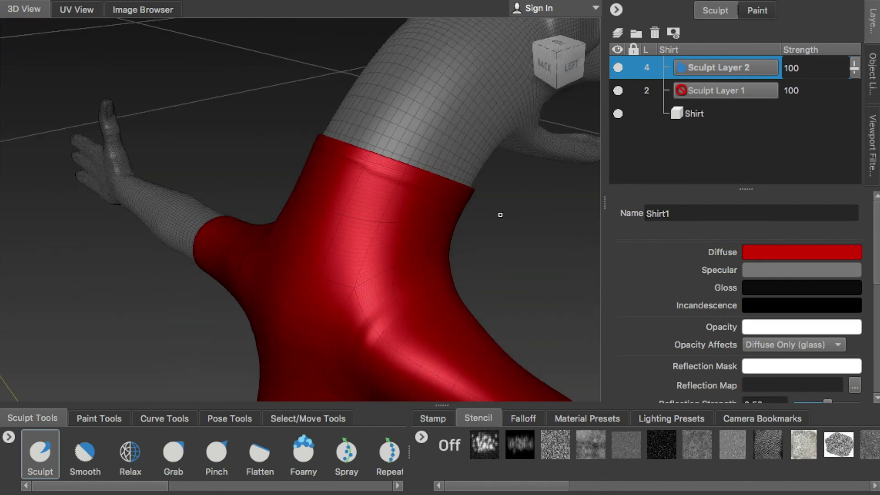
mouse_move(420, 157)
left_mouse_down("alt")
mouse_move(295, 275)
mouse_move(396, 323)
left_mouse_up("alt")
mouse_move(441, 349)
left_mouse_down("alt")
mouse_move(315, 238)
mouse_move(333, 251)
left_mouse_up("alt")
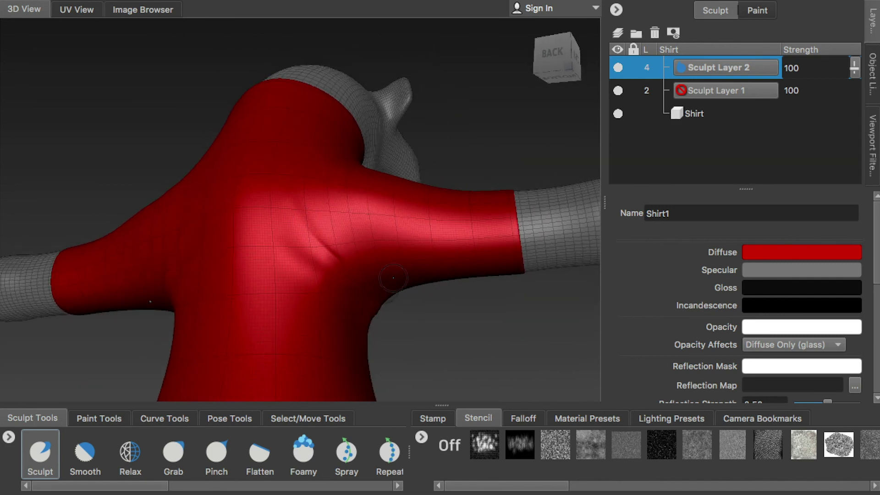
left_click_drag(392, 284, 314, 261, "alt")
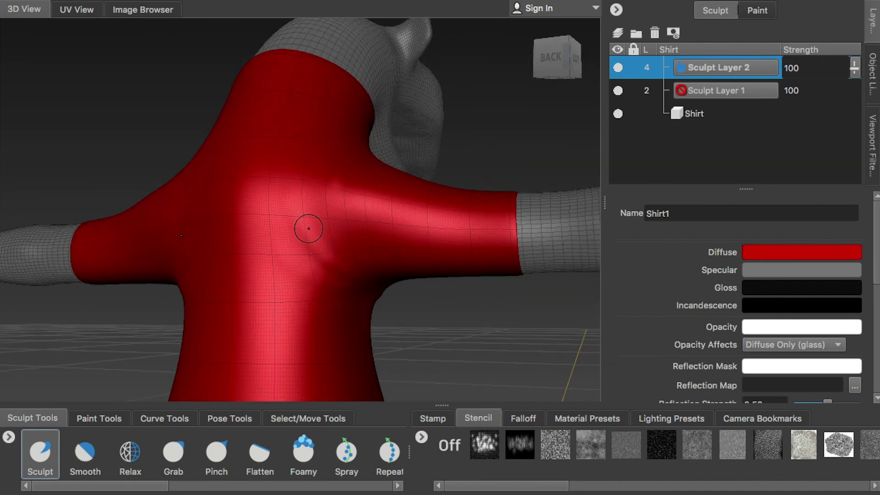
mouse_move(350, 273)
left_mouse_down("alt")
mouse_move(285, 244)
mouse_move(337, 187)
left_mouse_up("alt")
mouse_move(346, 157)
left_mouse_down("alt")
mouse_move(308, 197)
mouse_move(324, 172)
mouse_move(343, 206)
mouse_move(336, 256)
mouse_move(402, 250)
mouse_move(376, 271)
left_mouse_up("alt")
Sculpt wrinkles around the shirt's shoulders, underarms and sleeves.
mouse_move(340, 230)
left_mouse_down("alt")
mouse_move(245, 216)
mouse_move(196, 160)
mouse_move(194, 217)
left_mouse_up("alt")
mouse_move(218, 221)
right_mouse_down("alt")
mouse_move(236, 135)
mouse_move(250, 175)
mouse_move(209, 182)
right_mouse_up("alt")
left_click_drag(214, 150, 236, 141, "alt")
left_click_drag(279, 223, 286, 94, "alt")
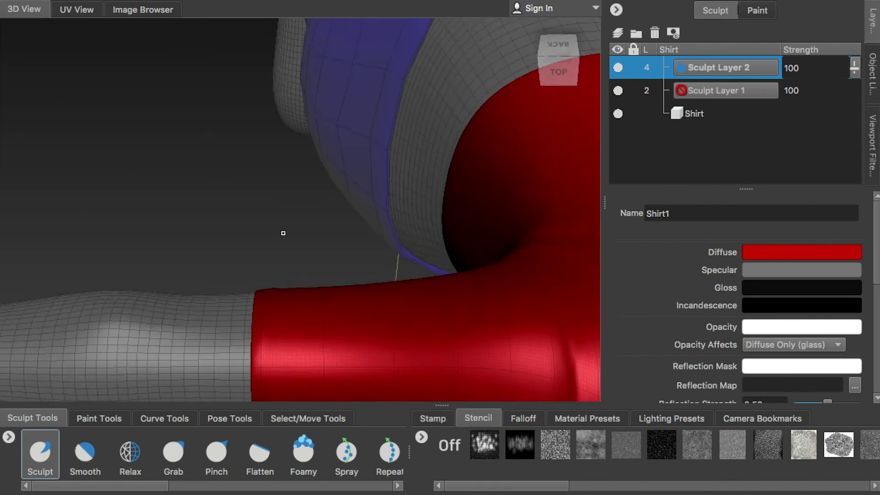
mouse_move(278, 340)
left_mouse_down("alt")
mouse_move(285, 255)
mouse_move(368, 180)
mouse_move(364, 151)
mouse_move(378, 216)
mouse_move(405, 170)
left_mouse_up("alt")
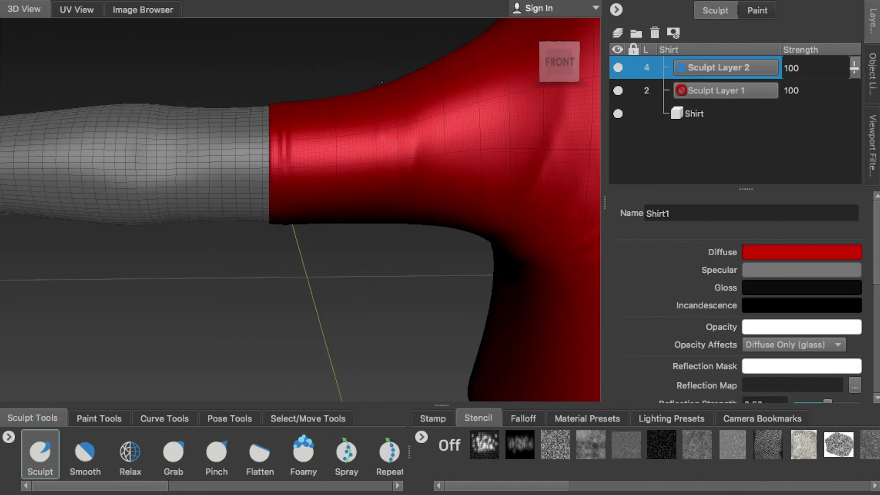
mouse_move(432, 172)
left_mouse_down("alt")
mouse_move(420, 211)
mouse_move(541, 153)
mouse_move(262, 155)
left_mouse_up("alt")
right_click_drag(262, 155, 378, 242, "alt")
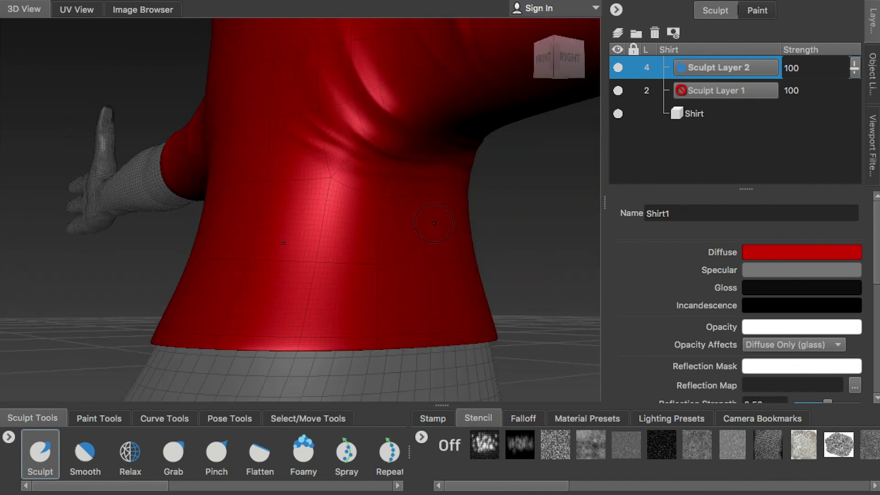
mouse_move(386, 244)
left_mouse_down("alt")
mouse_move(300, 243)
mouse_move(311, 275)
mouse_move(328, 284)
left_mouse_up("alt")
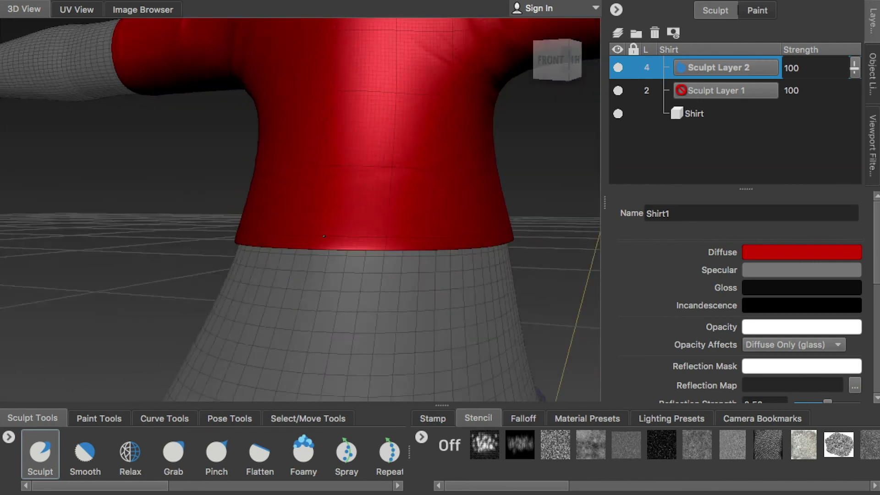
mouse_move(400, 298)
left_mouse_down("alt")
mouse_move(360, 251)
mouse_move(313, 254)
left_mouse_up("alt")
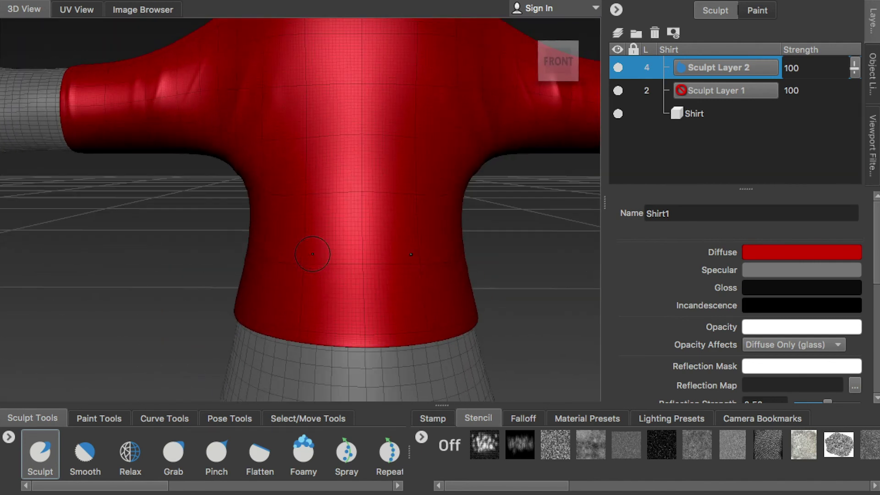
Reopen the Sculpt brush settings at size 0.35 and strength 0.08.
scroll(381, 186, "down", 5)
left_click_drag(381, 187, 352, 172, "alt")
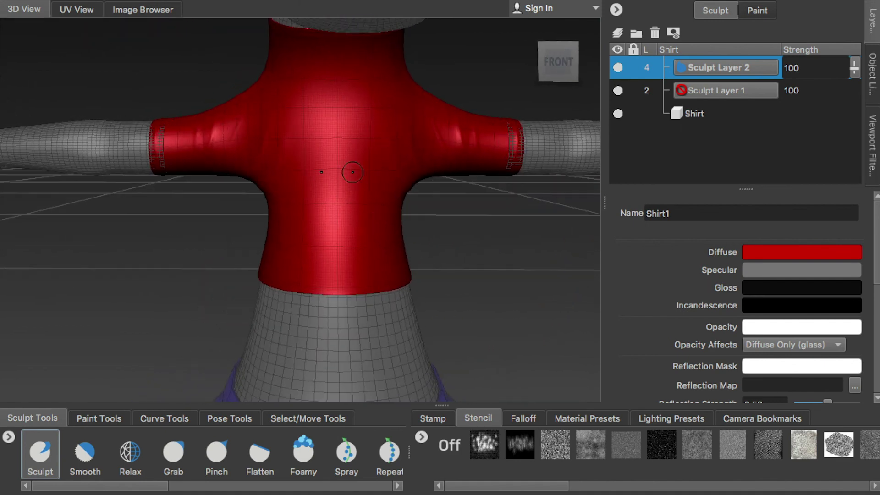
left_click(774, 254)
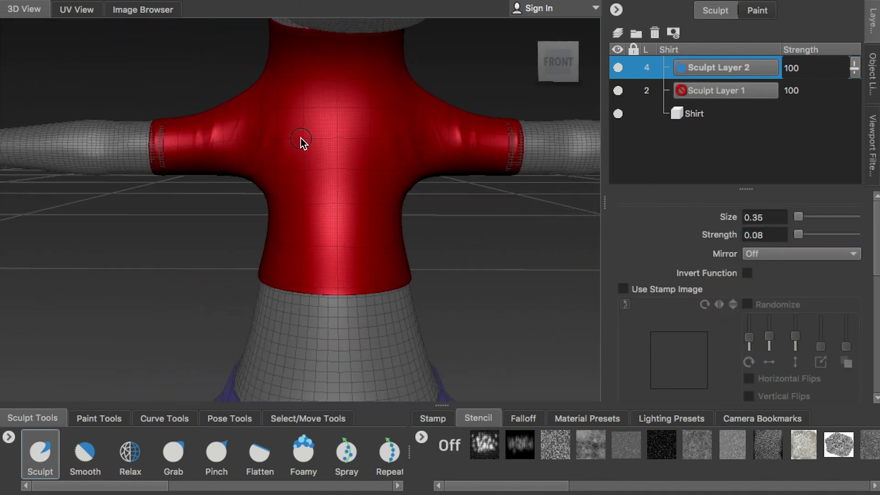
mouse_move(325, 181)
left_mouse_down("alt")
mouse_move(377, 175)
mouse_move(344, 193)
mouse_move(442, 183)
mouse_move(402, 246)
mouse_move(364, 273)
mouse_move(347, 255)
left_mouse_up("alt")
Switch the Sculpt brush mirror from X to Off.
left_click(801, 253)
left_click(761, 273)
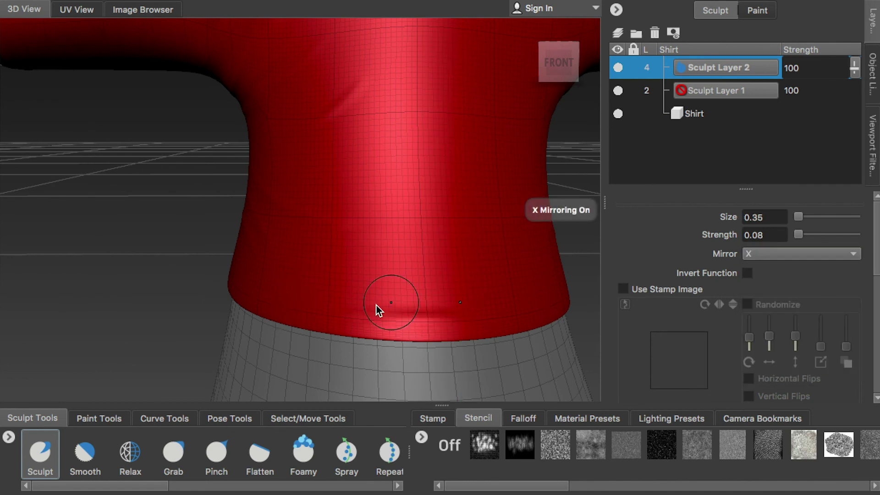
left_click_drag(376, 305, 351, 303, "alt")
left_click_drag(402, 274, 331, 273, "alt")
mouse_move(249, 264)
left_mouse_down("alt")
mouse_move(328, 270)
mouse_move(191, 280)
left_mouse_up("alt")
mouse_move(94, 276)
left_mouse_down("alt")
mouse_move(102, 257)
mouse_move(150, 239)
mouse_move(289, 231)
left_mouse_up("alt")
mouse_move(395, 215)
left_mouse_down("alt")
mouse_move(270, 197)
mouse_move(435, 238)
mouse_move(300, 184)
mouse_move(330, 192)
left_mouse_up("alt")
left_click(762, 254)
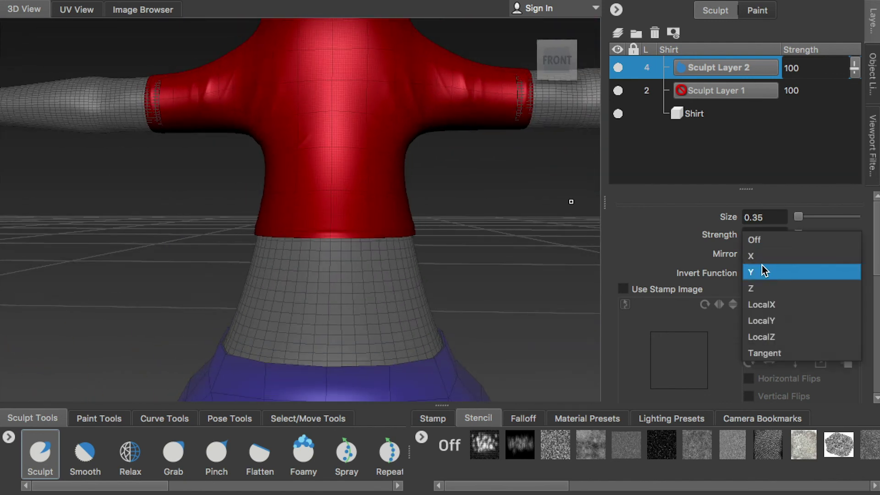
Sculpt soft creases around the shirt's shoulders, collar and sleeves.
mouse_move(303, 102)
right_mouse_down("alt")
mouse_move(355, 226)
mouse_move(317, 296)
right_mouse_up("alt")
mouse_move(317, 296)
left_mouse_down("alt")
mouse_move(273, 305)
mouse_move(342, 300)
mouse_move(385, 218)
mouse_move(242, 194)
left_mouse_up("alt")
mouse_move(345, 232)
left_mouse_down("alt")
mouse_move(245, 228)
mouse_move(365, 230)
mouse_move(216, 235)
mouse_move(309, 229)
mouse_move(230, 174)
mouse_move(234, 255)
mouse_move(203, 216)
mouse_move(202, 199)
mouse_move(236, 159)
mouse_move(220, 190)
left_mouse_up("alt")
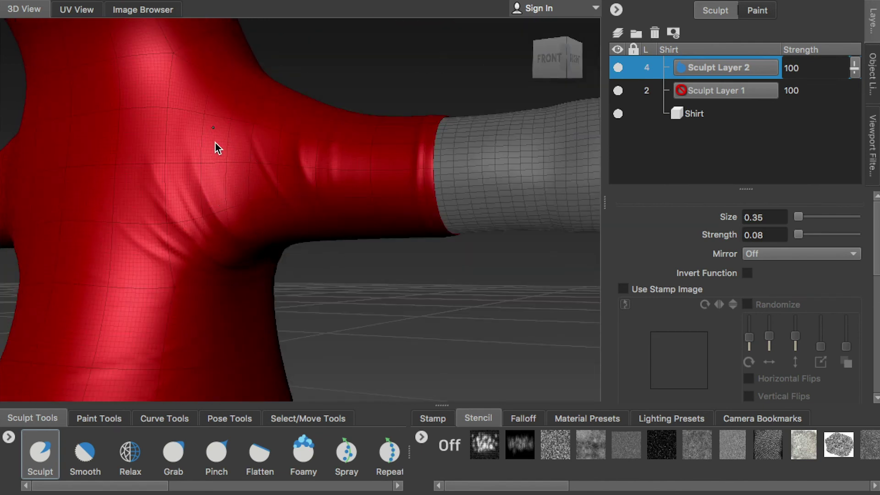
mouse_move(274, 213)
left_mouse_down("alt")
mouse_move(257, 191)
mouse_move(266, 175)
mouse_move(291, 174)
left_mouse_up("alt")
mouse_move(291, 174)
right_mouse_down("alt")
mouse_move(201, 177)
mouse_move(375, 229)
right_mouse_up("alt")
mouse_move(375, 229)
left_mouse_down("alt")
mouse_move(295, 279)
mouse_move(318, 303)
mouse_move(356, 318)
mouse_move(344, 289)
mouse_move(264, 314)
mouse_move(371, 208)
mouse_move(338, 254)
mouse_move(336, 246)
left_mouse_up("alt")
right_click_drag(336, 246, 377, 274, "alt")
mouse_move(350, 283)
left_mouse_down("alt")
mouse_move(298, 324)
mouse_move(306, 238)
mouse_move(370, 199)
mouse_move(315, 231)
mouse_move(269, 181)
mouse_move(309, 159)
mouse_move(309, 177)
left_mouse_up("alt")
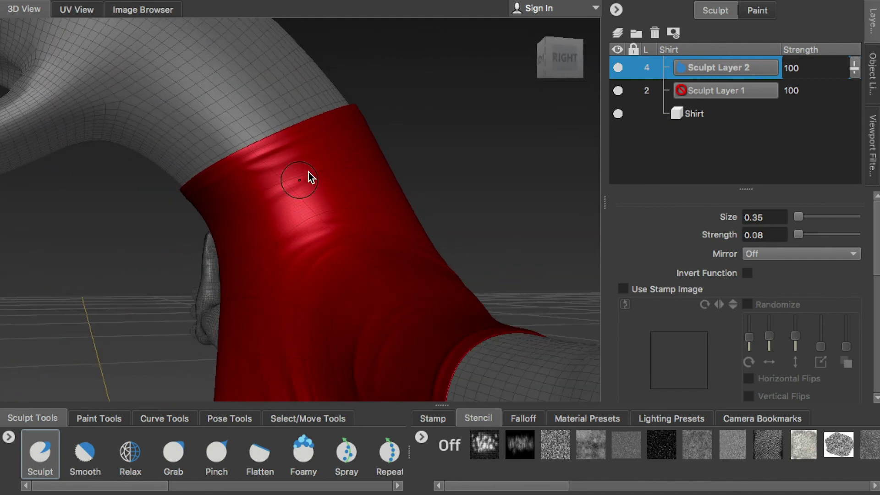
mouse_move(344, 153)
left_mouse_down("alt")
mouse_move(309, 249)
mouse_move(213, 236)
mouse_move(268, 215)
mouse_move(320, 251)
mouse_move(227, 251)
mouse_move(233, 169)
mouse_move(216, 180)
mouse_move(252, 226)
mouse_move(188, 165)
mouse_move(294, 230)
mouse_move(215, 132)
left_mouse_up("alt")
mouse_move(191, 189)
left_mouse_down("alt")
mouse_move(216, 196)
mouse_move(284, 252)
mouse_move(321, 228)
mouse_move(201, 97)
mouse_move(258, 116)
mouse_move(281, 101)
mouse_move(259, 96)
mouse_move(314, 131)
mouse_move(379, 149)
mouse_move(378, 136)
mouse_move(403, 135)
mouse_move(283, 112)
mouse_move(406, 112)
mouse_move(373, 131)
mouse_move(374, 146)
mouse_move(326, 126)
mouse_move(300, 165)
mouse_move(362, 216)
mouse_move(295, 200)
left_mouse_up("alt")
mouse_move(312, 239)
left_mouse_down("alt")
mouse_move(302, 268)
mouse_move(336, 265)
mouse_move(341, 202)
mouse_move(285, 202)
mouse_move(334, 211)
mouse_move(337, 219)
left_mouse_up("alt")
mouse_move(236, 176)
left_mouse_down("alt")
mouse_move(450, 191)
mouse_move(345, 155)
mouse_move(290, 198)
mouse_move(324, 226)
mouse_move(173, 151)
left_mouse_up("alt")
mouse_move(172, 151)
right_mouse_down("alt")
mouse_move(240, 218)
mouse_move(271, 159)
right_mouse_up("alt")
Sculpt soft folds across the shirt's chest, armpits and upper sleeves.
mouse_move(271, 159)
left_mouse_down("alt")
mouse_move(299, 217)
mouse_move(357, 196)
mouse_move(356, 176)
mouse_move(344, 190)
left_mouse_up("alt")
mouse_move(397, 202)
left_mouse_down("alt")
mouse_move(284, 222)
mouse_move(290, 210)
mouse_move(390, 258)
left_mouse_up("alt")
mouse_move(390, 257)
right_mouse_down("alt")
mouse_move(260, 252)
mouse_move(263, 202)
mouse_move(343, 251)
right_mouse_up("alt")
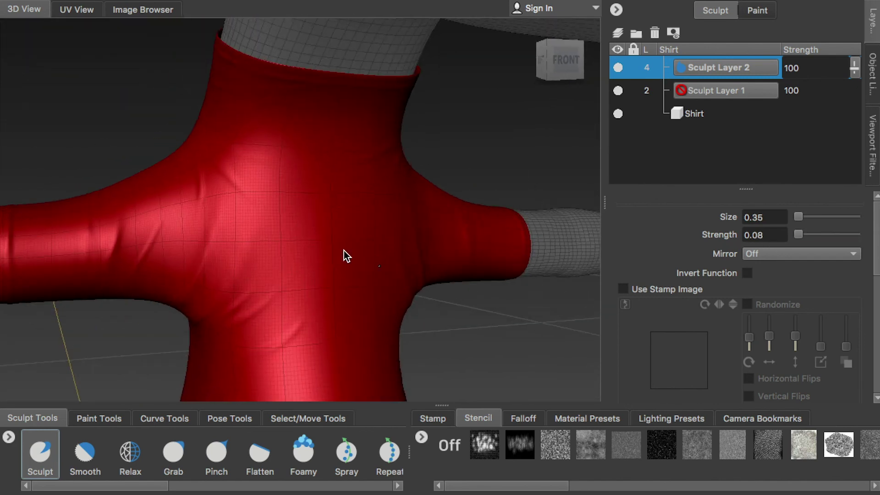
left_click_drag(344, 250, 279, 221, "alt")
right_click_drag(279, 221, 285, 243, "alt")
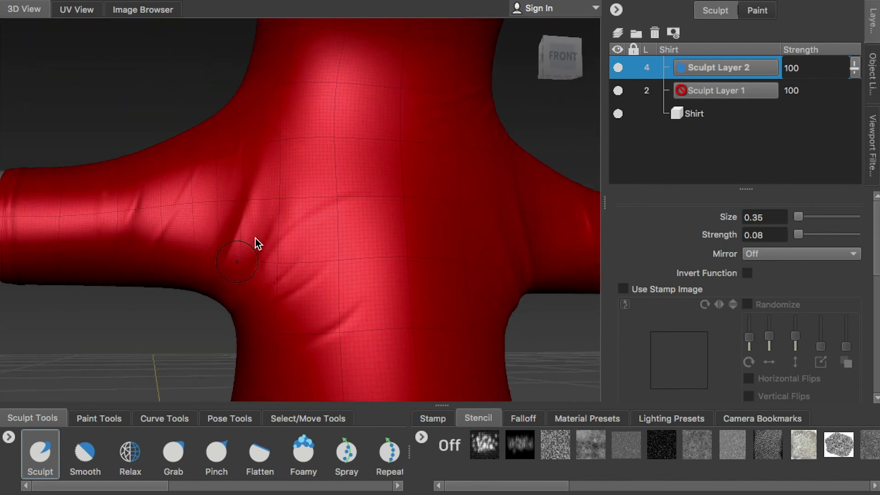
left_click_drag(264, 210, 295, 200, "alt")
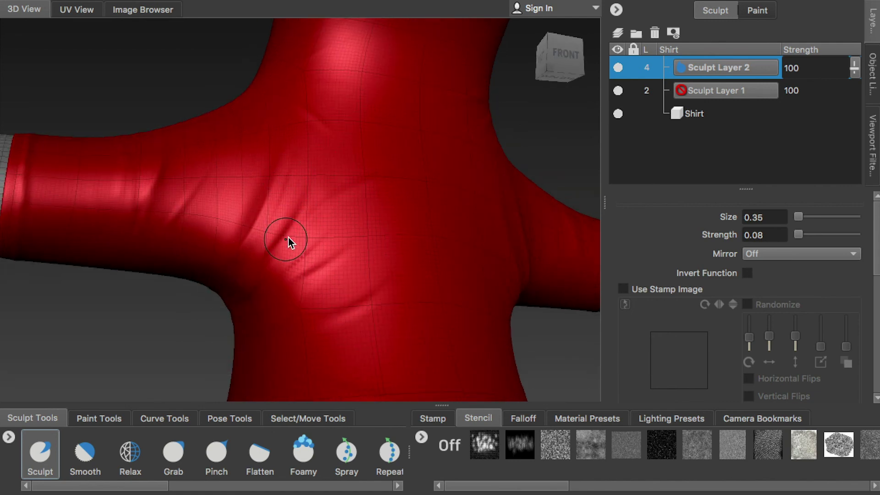
mouse_move(288, 239)
left_mouse_down("alt")
mouse_move(277, 236)
mouse_move(289, 236)
left_mouse_up("alt")
mouse_move(272, 234)
right_mouse_down("alt")
mouse_move(254, 202)
mouse_move(279, 179)
right_mouse_up("alt")
mouse_move(279, 179)
left_mouse_down("alt")
mouse_move(291, 180)
mouse_move(191, 186)
mouse_move(362, 197)
left_mouse_up("alt")
mouse_move(361, 196)
right_mouse_down("alt")
mouse_move(246, 180)
mouse_move(205, 184)
mouse_move(473, 287)
mouse_move(405, 227)
right_mouse_up("alt")
left_click_drag(406, 227, 147, 223, "alt")
mouse_move(329, 207)
left_mouse_down("alt")
mouse_move(285, 248)
mouse_move(279, 237)
mouse_move(396, 221)
mouse_move(282, 181)
mouse_move(373, 157)
left_mouse_up("alt")
mouse_move(374, 157)
right_mouse_down("alt")
mouse_move(304, 191)
mouse_move(375, 226)
right_mouse_up("alt")
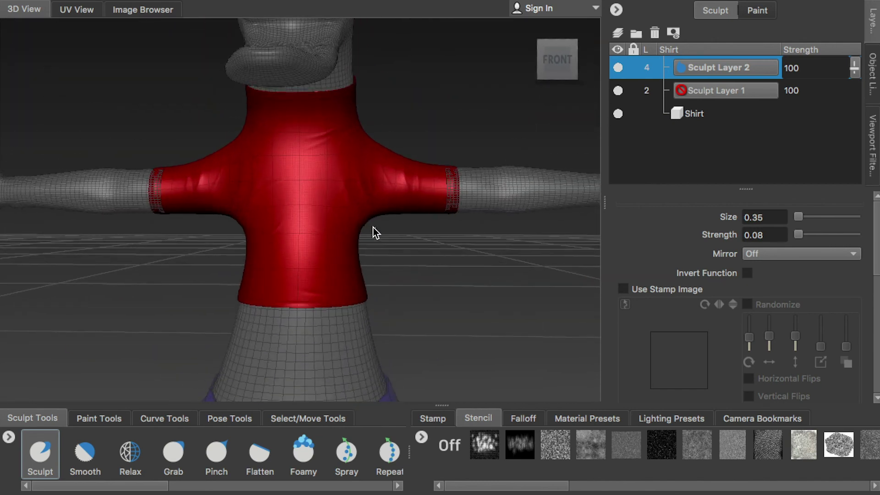
left_click(875, 69)
Select and frame the Pants, subdivide them once, and show their sculpt layers.
scroll(637, 153, "down", 1)
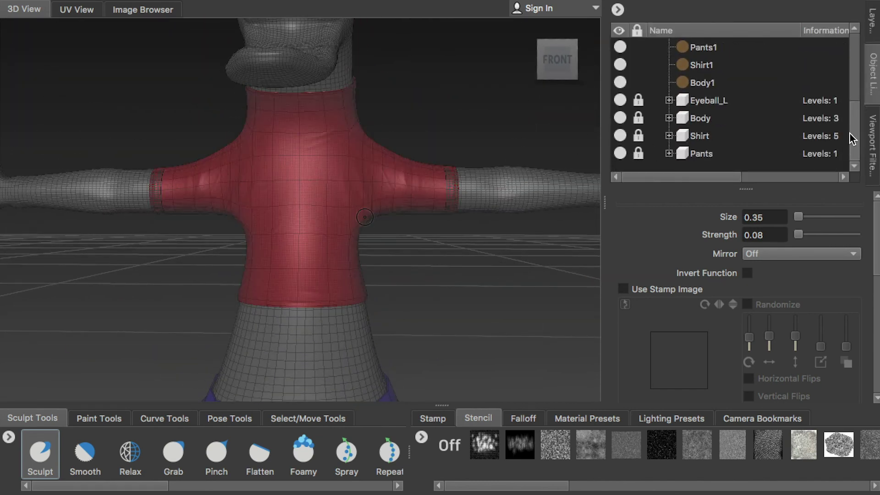
left_click(642, 153)
key("f")
key("shift+d")
key("shift+d")
key("shift+d")
key("shift+d")
left_click(704, 47)
left_click(873, 18)
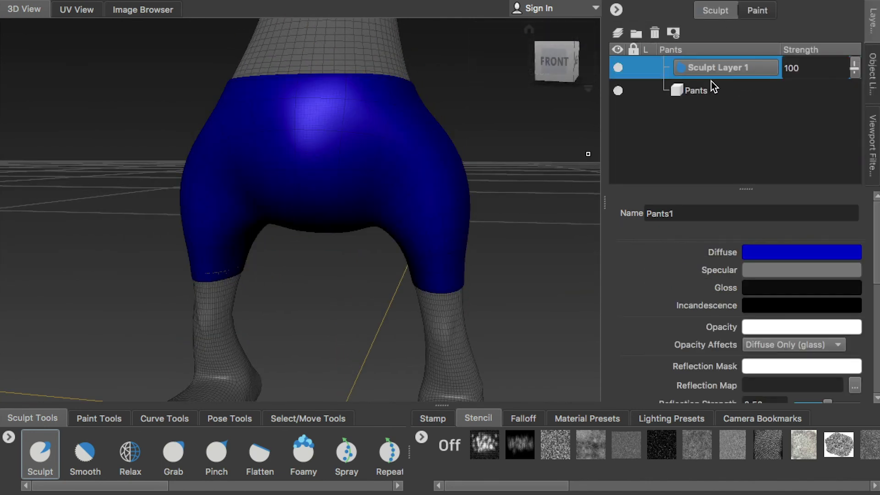
scroll(441, 151, "down", 2)
scroll(430, 217, "down", 3)
scroll(310, 167, "up", 4)
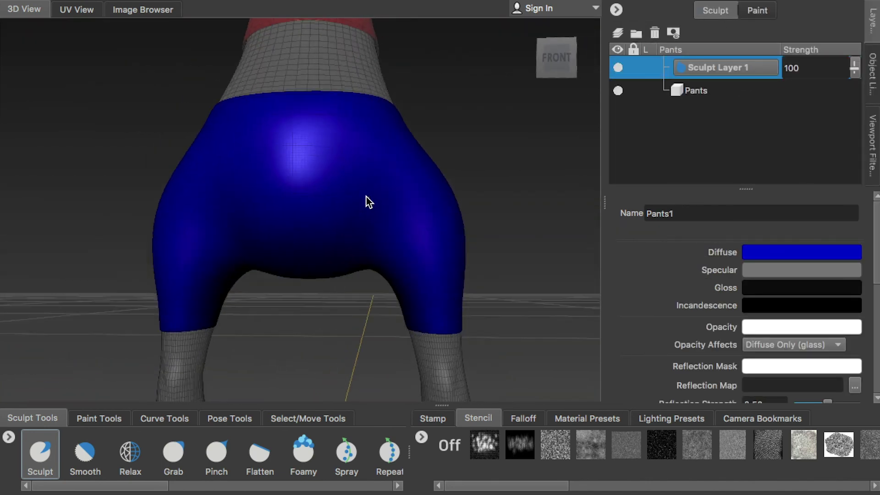
scroll(367, 197, "up", 1)
Set the Sculpt brush mirror to X and sculpt the first creases into the pants.
left_click(40, 454)
left_click(801, 254)
left_click(756, 275)
left_click_drag(341, 186, 363, 153)
mouse_move(362, 156)
middle_mouse_down()
mouse_move(315, 232)
mouse_move(295, 222)
mouse_move(349, 168)
mouse_move(253, 224)
mouse_move(296, 210)
mouse_move(222, 184)
mouse_move(232, 195)
mouse_move(227, 205)
mouse_move(279, 171)
mouse_move(267, 251)
mouse_move(299, 249)
mouse_move(279, 239)
mouse_move(281, 265)
mouse_move(233, 262)
mouse_move(222, 311)
mouse_move(227, 260)
mouse_move(386, 263)
mouse_move(374, 246)
mouse_move(315, 249)
middle_mouse_up()
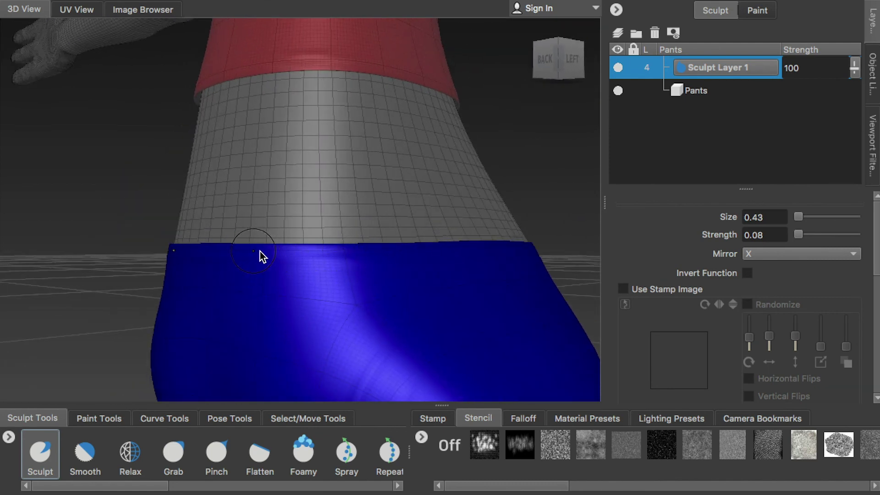
mouse_move(444, 252)
middle_mouse_down()
mouse_move(310, 264)
mouse_move(386, 263)
mouse_move(338, 274)
mouse_move(232, 270)
mouse_move(367, 267)
mouse_move(373, 277)
mouse_move(289, 271)
mouse_move(326, 287)
mouse_move(239, 279)
middle_mouse_up()
Sculpt fabric folds along the pants' waistband and hips.
mouse_move(447, 283)
middle_mouse_down()
mouse_move(394, 281)
mouse_move(398, 265)
mouse_move(163, 254)
mouse_move(274, 241)
mouse_move(237, 231)
mouse_move(417, 250)
mouse_move(205, 245)
mouse_move(169, 231)
middle_mouse_up()
mouse_move(315, 243)
middle_mouse_down()
mouse_move(240, 233)
mouse_move(322, 248)
middle_mouse_up()
mouse_move(399, 257)
middle_mouse_down()
mouse_move(387, 263)
mouse_move(344, 237)
mouse_move(356, 248)
mouse_move(270, 232)
middle_mouse_up()
mouse_move(513, 240)
middle_mouse_down()
mouse_move(289, 244)
mouse_move(413, 240)
mouse_move(177, 228)
mouse_move(277, 229)
mouse_move(299, 246)
mouse_move(164, 238)
mouse_move(348, 237)
mouse_move(210, 169)
mouse_move(247, 166)
middle_mouse_up()
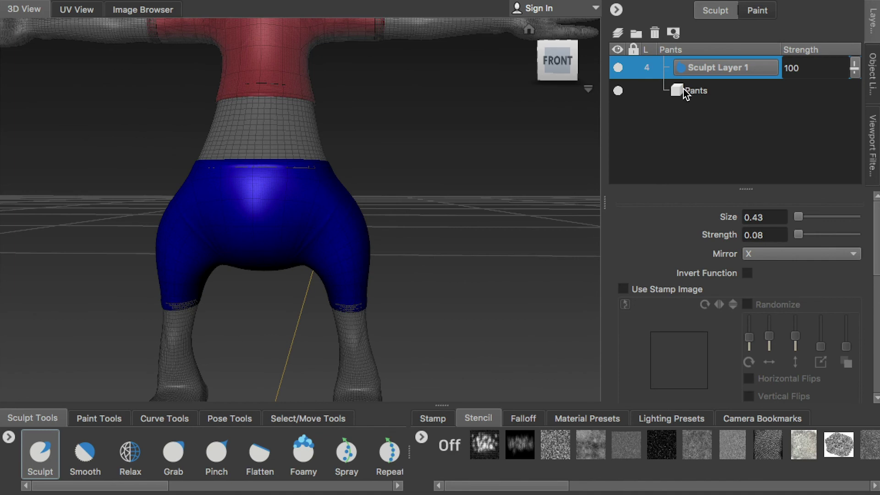
key("f")
mouse_move(412, 159)
middle_mouse_down()
mouse_move(391, 155)
mouse_move(385, 179)
mouse_move(387, 139)
mouse_move(413, 170)
mouse_move(466, 132)
mouse_move(472, 208)
mouse_move(453, 138)
middle_mouse_up()
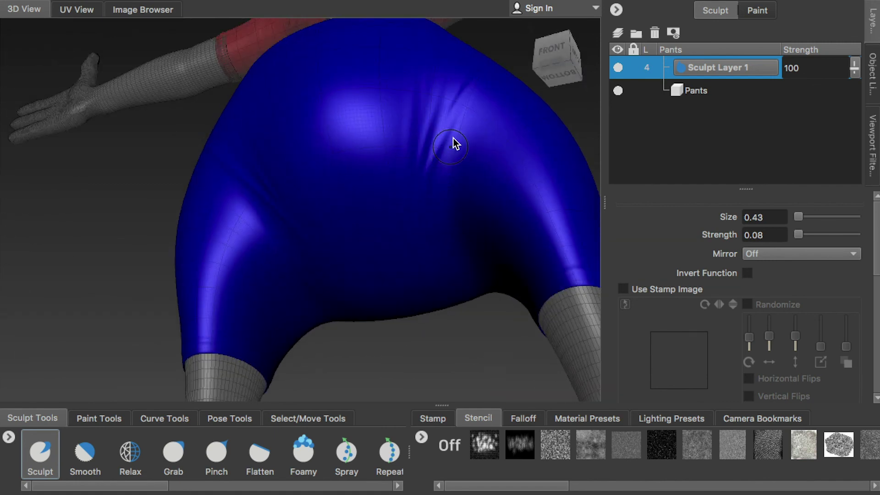
mouse_move(465, 226)
middle_mouse_down()
mouse_move(439, 209)
mouse_move(535, 209)
mouse_move(362, 190)
mouse_move(399, 242)
mouse_move(271, 269)
mouse_move(364, 275)
mouse_move(426, 224)
mouse_move(326, 207)
mouse_move(299, 165)
mouse_move(250, 258)
mouse_move(302, 246)
mouse_move(324, 224)
mouse_move(302, 254)
mouse_move(308, 226)
mouse_move(320, 267)
mouse_move(338, 252)
mouse_move(287, 229)
mouse_move(296, 236)
middle_mouse_up()
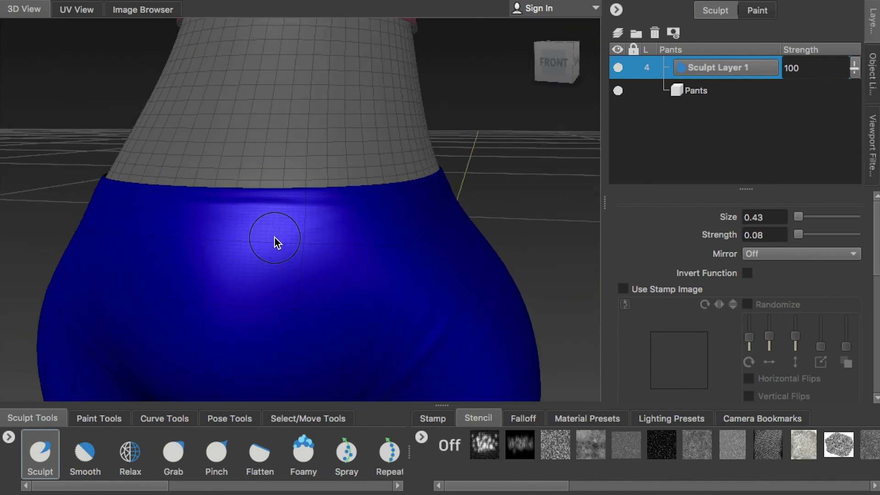
middle_click_drag(444, 212, 188, 274)
mouse_move(295, 241)
middle_mouse_down()
mouse_move(293, 212)
mouse_move(359, 117)
mouse_move(331, 242)
middle_mouse_up()
mouse_move(313, 277)
middle_mouse_down()
mouse_move(336, 258)
mouse_move(266, 261)
mouse_move(444, 236)
mouse_move(318, 273)
middle_mouse_up()
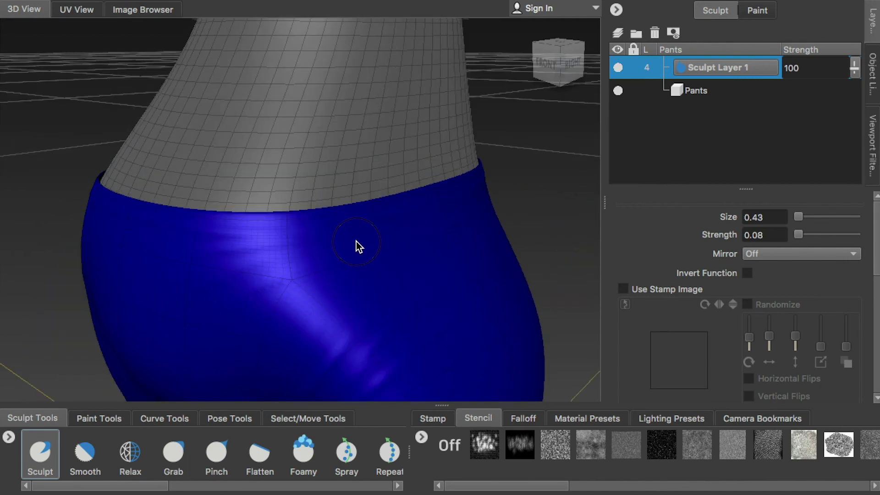
Sculpt folds across the back and seat of the pants.
middle_click_drag(368, 241, 298, 256)
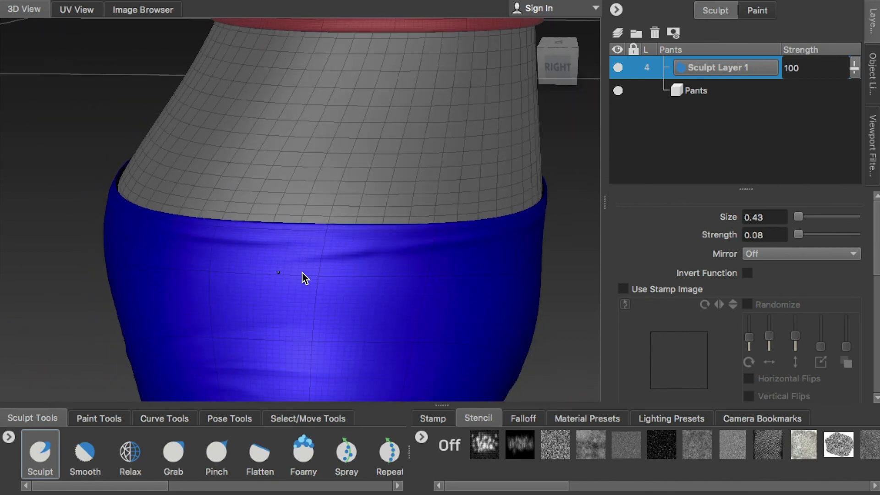
middle_click_drag(250, 276, 405, 294)
mouse_move(353, 282)
middle_mouse_down()
mouse_move(306, 278)
mouse_move(281, 244)
mouse_move(205, 252)
mouse_move(238, 229)
middle_mouse_up()
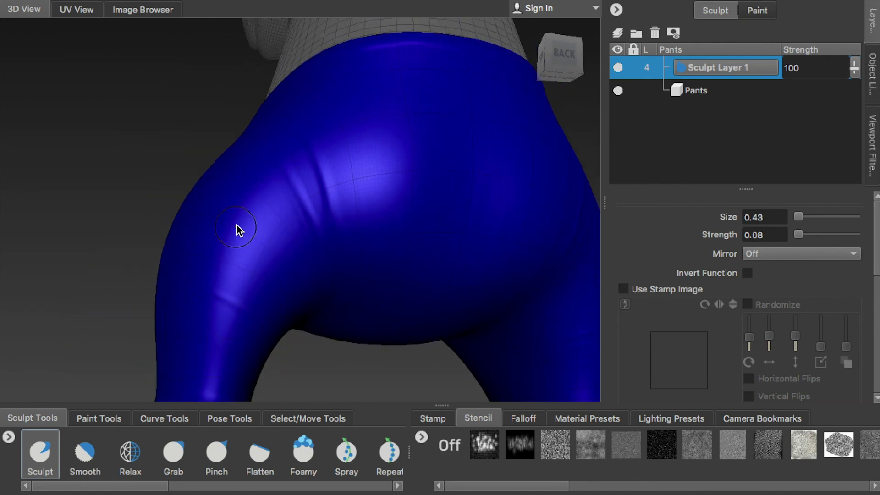
mouse_move(309, 301)
middle_mouse_down()
mouse_move(277, 215)
mouse_move(298, 299)
mouse_move(212, 211)
mouse_move(226, 191)
mouse_move(274, 237)
mouse_move(358, 135)
mouse_move(338, 186)
mouse_move(338, 175)
mouse_move(303, 199)
mouse_move(263, 161)
mouse_move(401, 169)
middle_mouse_up()
mouse_move(331, 171)
middle_mouse_down()
mouse_move(285, 169)
mouse_move(365, 86)
middle_mouse_up()
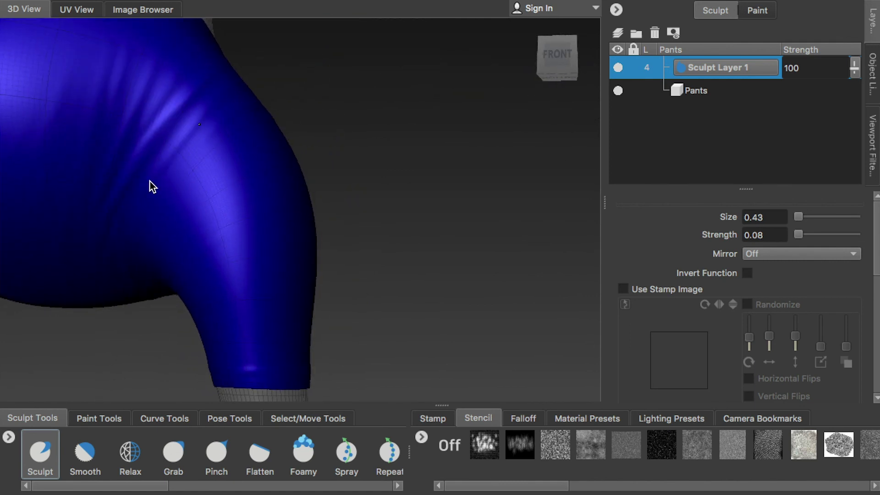
scroll(225, 90, "up", 2)
mouse_move(126, 210)
left_mouse_down("alt")
mouse_move(186, 216)
mouse_move(212, 203)
mouse_move(203, 190)
mouse_move(210, 248)
mouse_move(162, 265)
left_mouse_up("alt")
scroll(193, 270, "down", 3)
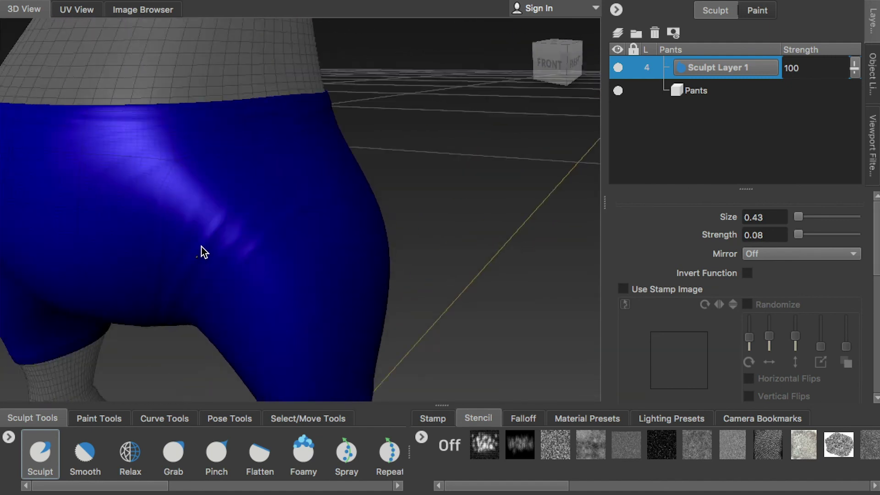
scroll(220, 223, "up", 3)
mouse_move(222, 228)
left_mouse_down("alt")
mouse_move(235, 225)
mouse_move(255, 157)
left_mouse_up("alt")
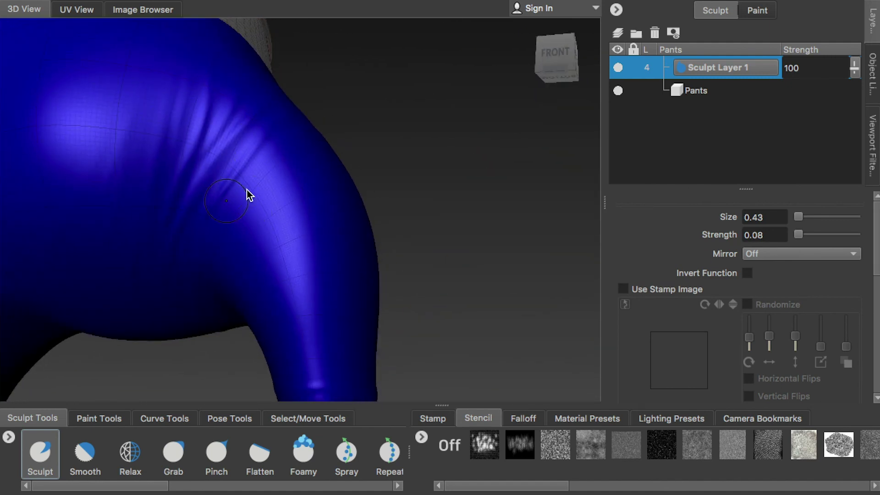
left_click_drag(212, 214, 234, 225, "alt")
mouse_move(305, 183)
left_mouse_down("alt")
mouse_move(284, 200)
mouse_move(290, 180)
mouse_move(233, 236)
left_mouse_up("alt")
Frame the pants and orbit beneath and around them to check the crotch and legs.
key("f")
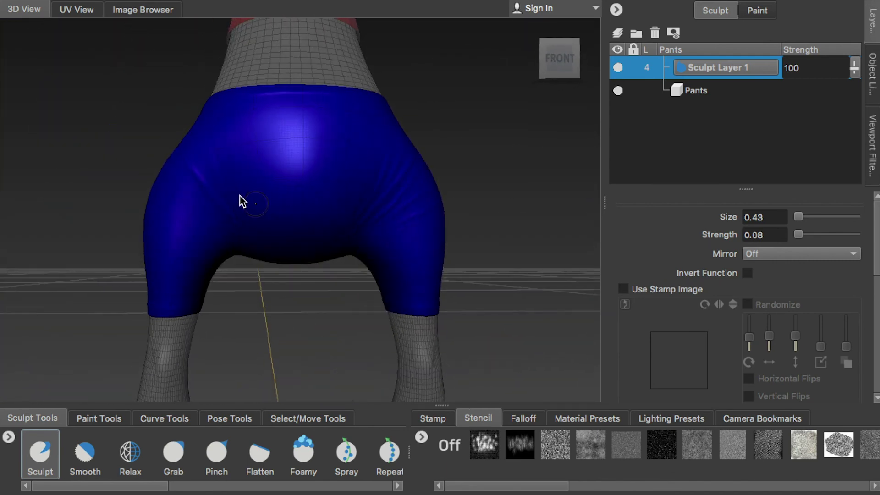
scroll(258, 214, "up", 5)
scroll(222, 182, "down", 5)
scroll(197, 183, "down", 1)
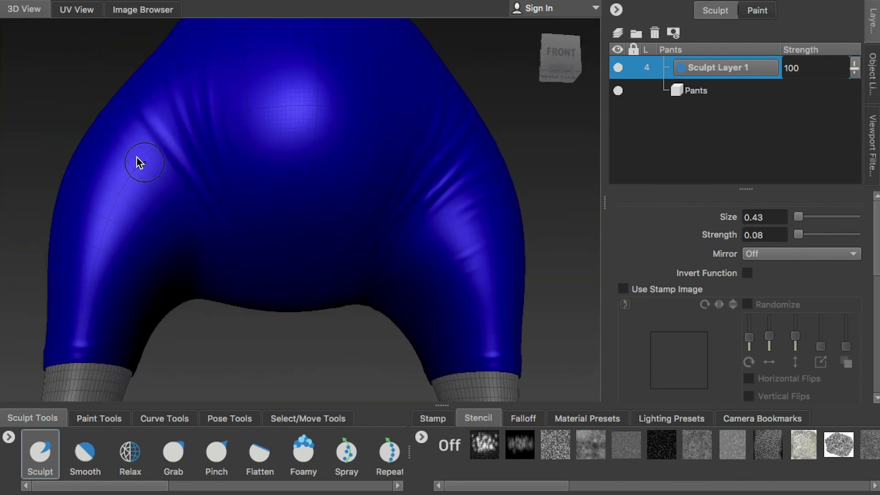
left_click_drag(216, 232, 175, 191, "alt")
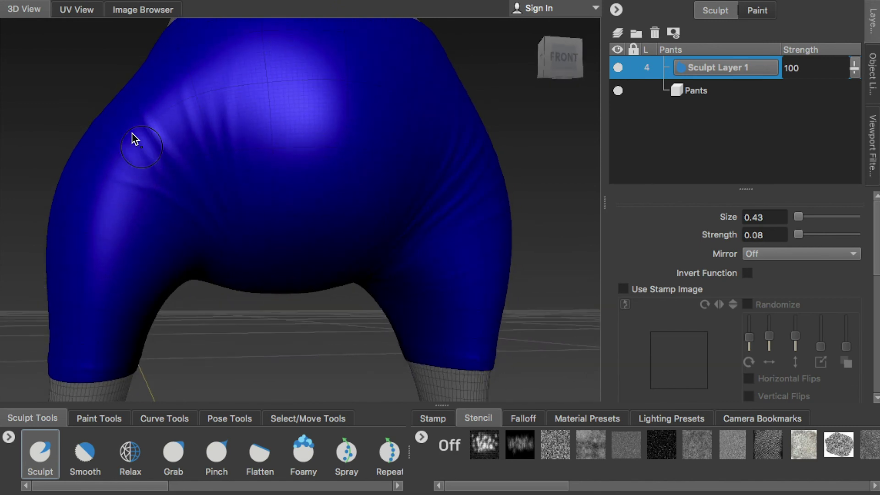
mouse_move(133, 165)
left_mouse_down("alt")
mouse_move(165, 189)
mouse_move(156, 196)
mouse_move(139, 143)
mouse_move(184, 187)
mouse_move(196, 235)
mouse_move(271, 299)
mouse_move(192, 171)
mouse_move(164, 152)
mouse_move(212, 219)
mouse_move(244, 285)
mouse_move(179, 224)
mouse_move(162, 147)
left_mouse_up("alt")
left_click_drag(244, 216, 233, 203, "alt")
mouse_move(158, 136)
left_mouse_down("alt")
mouse_move(243, 188)
mouse_move(274, 224)
mouse_move(421, 262)
mouse_move(362, 287)
mouse_move(411, 213)
mouse_move(359, 197)
mouse_move(350, 209)
mouse_move(365, 149)
mouse_move(408, 152)
left_mouse_up("alt")
mouse_move(433, 186)
left_mouse_down("alt")
mouse_move(371, 256)
mouse_move(389, 122)
mouse_move(446, 193)
mouse_move(344, 228)
mouse_move(495, 174)
mouse_move(337, 177)
mouse_move(463, 158)
left_mouse_up("alt")
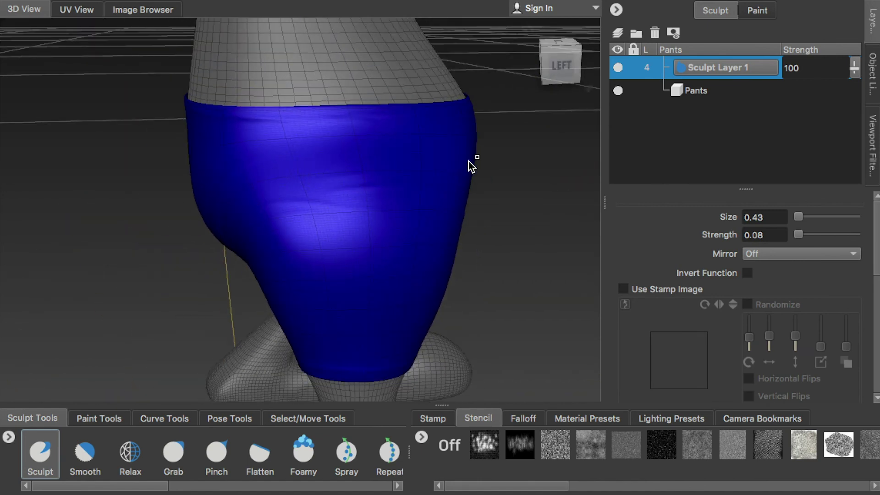
mouse_move(334, 235)
left_mouse_down("alt")
mouse_move(376, 230)
mouse_move(299, 252)
mouse_move(376, 253)
mouse_move(403, 220)
mouse_move(433, 220)
mouse_move(385, 230)
mouse_move(431, 245)
mouse_move(320, 228)
mouse_move(379, 237)
mouse_move(421, 257)
mouse_move(314, 226)
mouse_move(279, 230)
mouse_move(397, 246)
mouse_move(301, 258)
mouse_move(397, 268)
mouse_move(265, 238)
left_mouse_up("alt")
Review the whole character, then inspect the pants from front, side and rear, showing the object list.
right_click_drag(239, 261, 222, 181, "alt")
left_click_drag(222, 181, 283, 216, "alt")
right_click_drag(284, 221, 350, 218, "alt")
mouse_move(350, 218)
left_mouse_down("alt")
mouse_move(324, 212)
mouse_move(354, 210)
mouse_move(345, 119)
mouse_move(353, 130)
left_mouse_up("alt")
mouse_move(386, 155)
left_mouse_down("alt")
mouse_move(297, 191)
mouse_move(283, 172)
mouse_move(302, 175)
mouse_move(315, 134)
mouse_move(445, 181)
left_mouse_up("alt")
mouse_move(411, 136)
left_mouse_down("alt")
mouse_move(362, 202)
mouse_move(289, 96)
mouse_move(365, 171)
mouse_move(363, 194)
mouse_move(375, 107)
mouse_move(365, 147)
mouse_move(337, 115)
mouse_move(353, 125)
mouse_move(304, 166)
mouse_move(310, 141)
mouse_move(415, 176)
mouse_move(433, 236)
mouse_move(403, 220)
mouse_move(313, 263)
mouse_move(356, 249)
mouse_move(416, 250)
mouse_move(321, 257)
mouse_move(423, 261)
mouse_move(426, 251)
mouse_move(334, 285)
mouse_move(348, 287)
mouse_move(252, 301)
mouse_move(394, 265)
mouse_move(391, 283)
left_mouse_up("alt")
mouse_move(326, 305)
left_mouse_down("alt")
mouse_move(414, 291)
mouse_move(391, 277)
mouse_move(291, 265)
mouse_move(426, 249)
mouse_move(344, 236)
mouse_move(357, 283)
mouse_move(232, 249)
mouse_move(297, 270)
mouse_move(317, 248)
mouse_move(283, 225)
mouse_move(367, 237)
mouse_move(344, 247)
mouse_move(326, 303)
mouse_move(345, 322)
mouse_move(261, 315)
mouse_move(306, 328)
left_mouse_up("alt")
mouse_move(353, 306)
left_mouse_down("alt")
mouse_move(185, 242)
mouse_move(197, 277)
mouse_move(255, 277)
mouse_move(311, 294)
mouse_move(426, 234)
mouse_move(350, 203)
mouse_move(325, 239)
mouse_move(458, 252)
mouse_move(320, 205)
mouse_move(362, 236)
mouse_move(376, 220)
left_mouse_up("alt")
left_click(872, 75)
Select the Body object and subdivide it to a new level 4.
left_click_drag(856, 86, 855, 110)
left_click(700, 118)
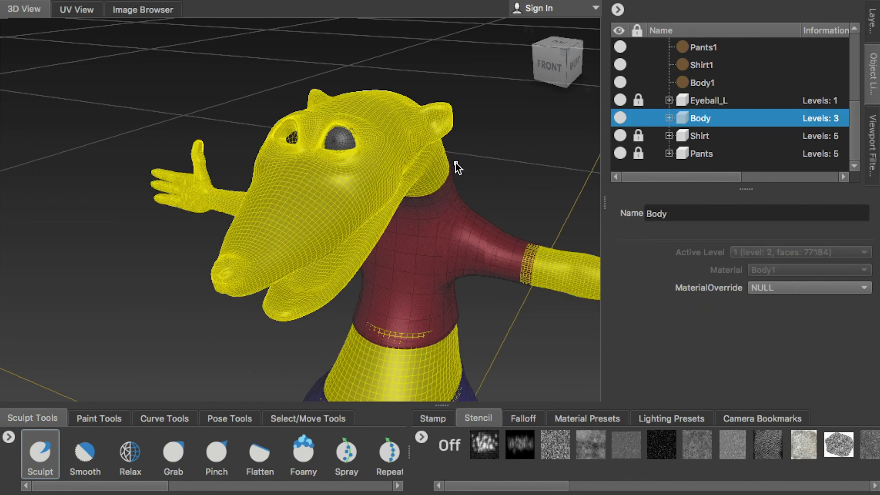
key("shift+d")
key("shift+d")
scroll(372, 191, "up", 3)
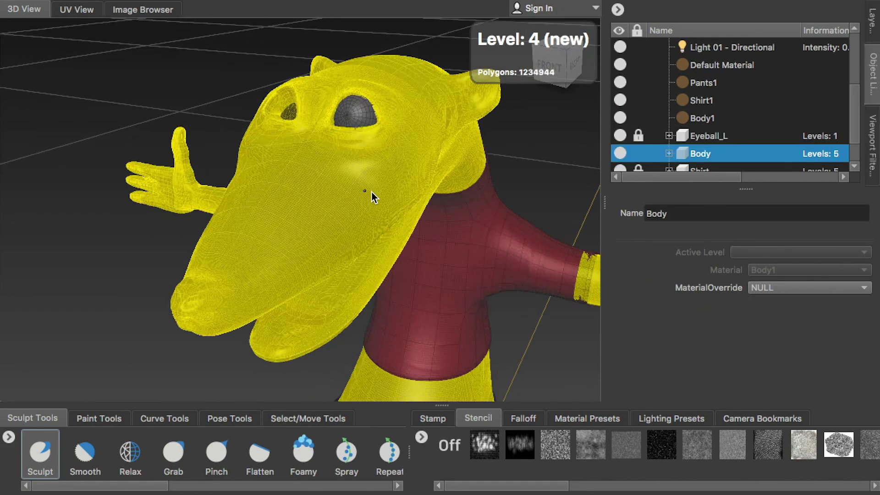
scroll(353, 221, "up", 3)
scroll(260, 171, "up", 3)
mouse_move(298, 188)
left_mouse_down("alt")
mouse_move(350, 216)
mouse_move(287, 242)
left_mouse_up("alt")
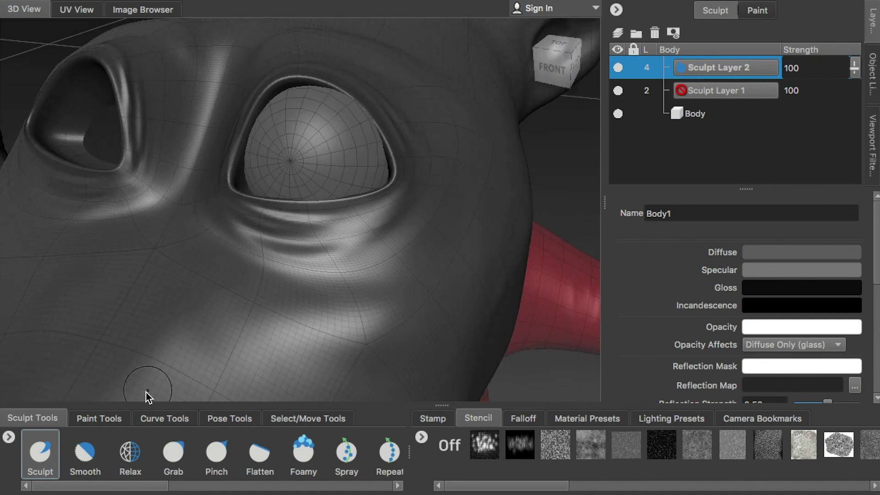
Replace the extra layer with a new Sculpt Layer 2 and set Mirror to X.
key("ctrl+z")
key("ctrl+z")
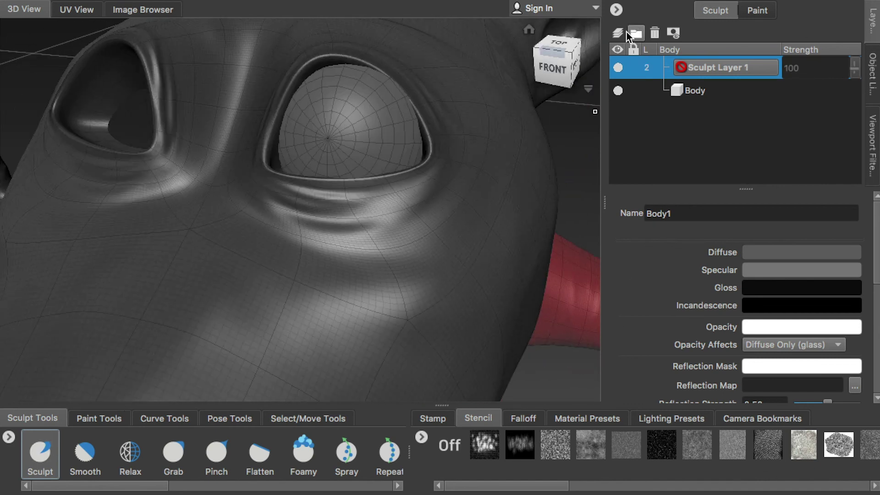
left_click(617, 33)
left_click(779, 253)
left_click(761, 271)
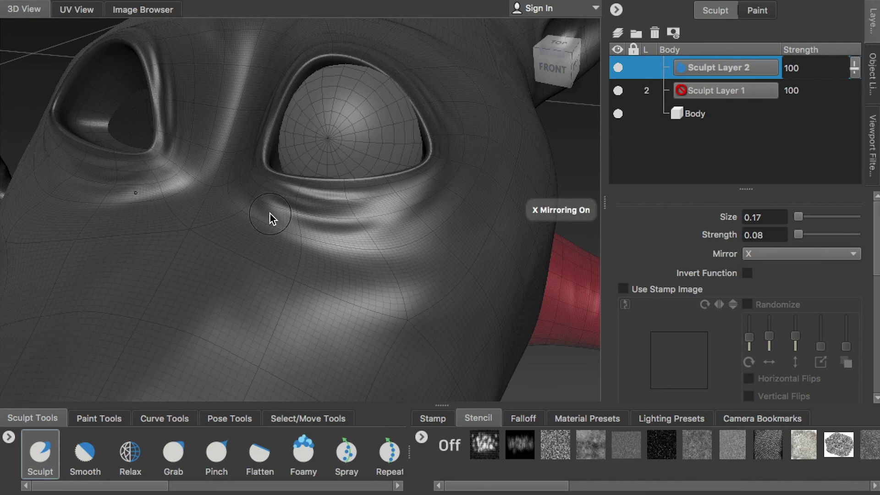
Smooth a small spike near the eye and inspect the under-eye crease closely.
mouse_move(338, 234)
middle_mouse_down()
mouse_move(441, 243)
mouse_move(260, 228)
mouse_move(330, 244)
mouse_move(357, 286)
mouse_move(360, 274)
mouse_move(289, 244)
mouse_move(305, 147)
mouse_move(323, 286)
mouse_move(288, 111)
middle_mouse_up()
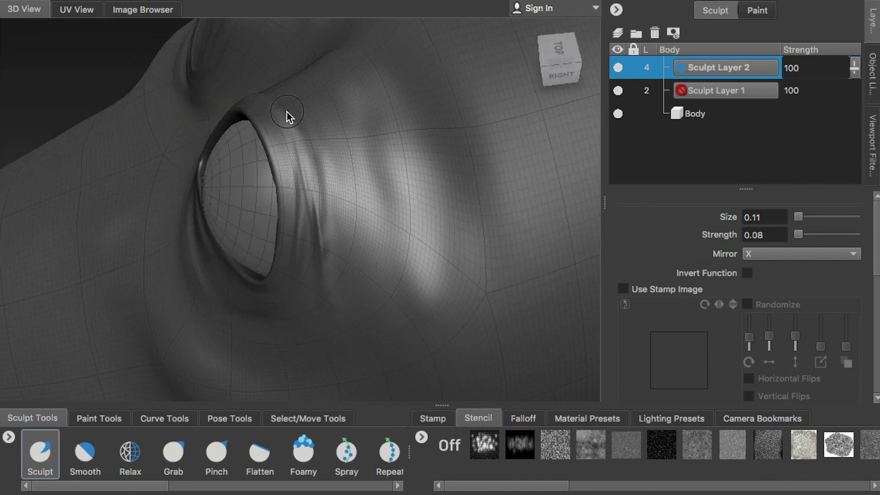
mouse_move(318, 234)
left_mouse_down("shift")
mouse_move(318, 191)
mouse_move(281, 112)
left_mouse_up("shift")
mouse_move(307, 205)
left_mouse_down("alt")
mouse_move(330, 169)
mouse_move(362, 218)
left_mouse_up("alt")
mouse_move(362, 275)
left_mouse_down("alt")
mouse_move(342, 256)
mouse_move(345, 275)
left_mouse_up("alt")
mouse_move(286, 313)
left_mouse_down("alt")
mouse_move(334, 291)
mouse_move(320, 299)
mouse_move(311, 334)
mouse_move(344, 293)
mouse_move(360, 295)
mouse_move(349, 288)
mouse_move(354, 249)
left_mouse_up("alt")
mouse_move(294, 278)
left_mouse_down("alt")
mouse_move(279, 273)
mouse_move(310, 263)
mouse_move(242, 263)
mouse_move(354, 320)
mouse_move(285, 313)
mouse_move(236, 261)
mouse_move(291, 263)
mouse_move(249, 257)
mouse_move(232, 293)
mouse_move(269, 261)
mouse_move(286, 272)
mouse_move(273, 265)
left_mouse_up("alt")
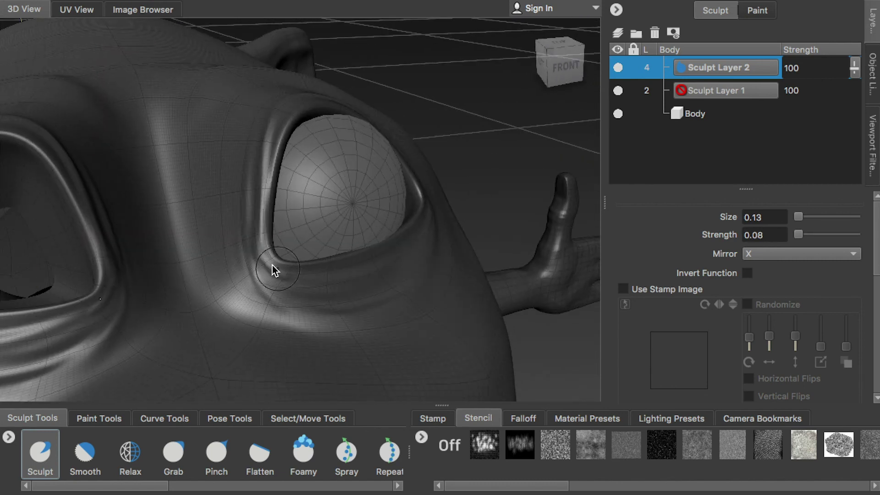
Shift-smooth and rework the crease at the eye corner, then review the eye.
key("shift")
left_click_drag(275, 321, 250, 287)
key("shift")
key("shift")
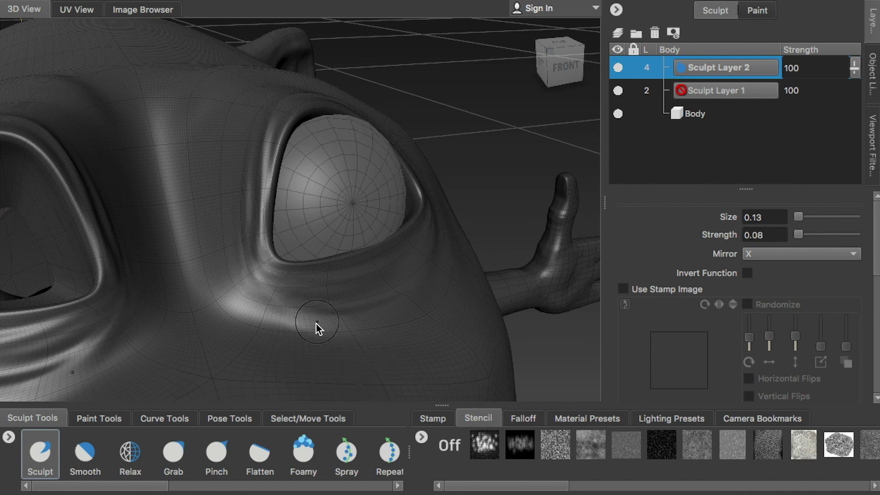
left_click_drag(318, 319, 290, 315, "alt")
mouse_move(238, 299)
left_mouse_down("alt")
mouse_move(286, 326)
mouse_move(293, 361)
mouse_move(276, 329)
mouse_move(155, 277)
mouse_move(206, 289)
mouse_move(149, 285)
mouse_move(367, 216)
left_mouse_up("alt")
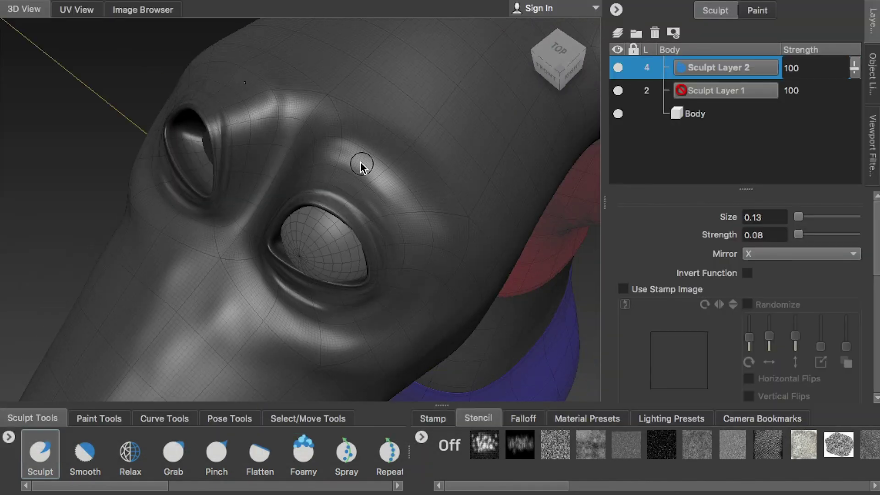
mouse_move(361, 163)
left_mouse_down("alt")
mouse_move(372, 161)
mouse_move(361, 181)
mouse_move(366, 191)
mouse_move(401, 213)
mouse_move(340, 202)
left_mouse_up("alt")
Orbit around the head to inspect the eye and brow wrinkle area.
left_click_drag(366, 276, 413, 253, "alt")
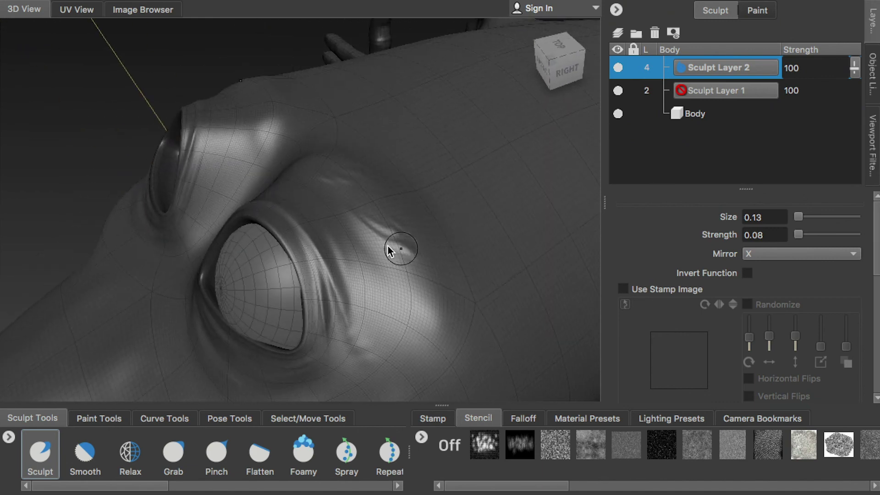
left_click_drag(351, 220, 413, 260, "alt")
left_click_drag(342, 242, 305, 203, "alt")
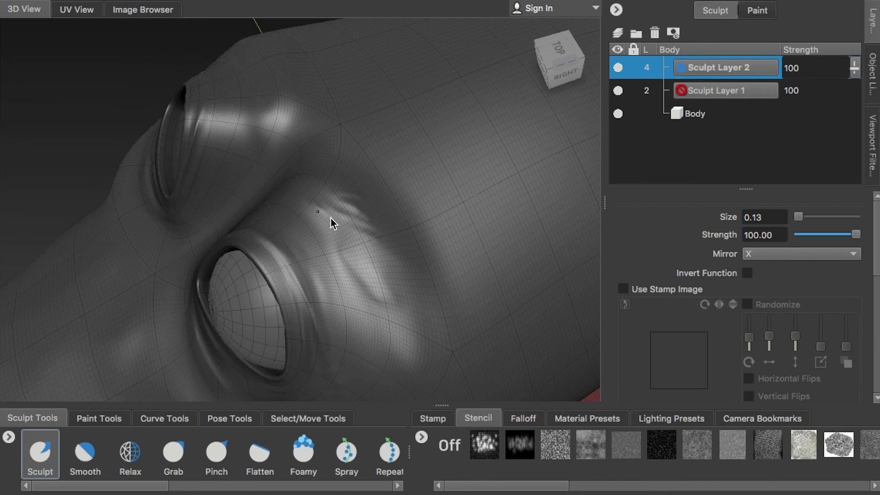
mouse_move(370, 210)
left_mouse_down("alt")
mouse_move(351, 260)
mouse_move(354, 187)
mouse_move(391, 252)
mouse_move(351, 248)
left_mouse_up("alt")
mouse_move(414, 308)
left_mouse_down("alt")
mouse_move(497, 318)
mouse_move(368, 251)
mouse_move(357, 283)
mouse_move(384, 257)
mouse_move(331, 221)
left_mouse_up("alt")
Turn on Invert Function to carve creases beside the eye, then restore outward sculpting.
left_click(748, 273)
mouse_move(271, 207)
left_mouse_down("alt")
mouse_move(370, 230)
mouse_move(354, 261)
left_mouse_up("alt")
mouse_move(320, 230)
left_mouse_down("alt")
mouse_move(370, 279)
mouse_move(381, 265)
mouse_move(329, 302)
left_mouse_up("alt")
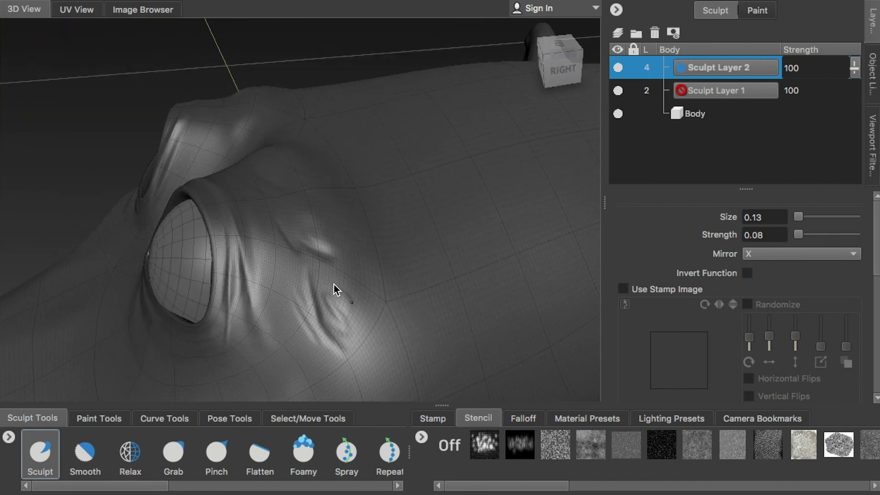
mouse_move(371, 345)
left_mouse_down("alt")
mouse_move(388, 324)
mouse_move(381, 282)
mouse_move(458, 332)
mouse_move(397, 208)
mouse_move(228, 249)
mouse_move(373, 227)
mouse_move(366, 225)
left_mouse_up("alt")
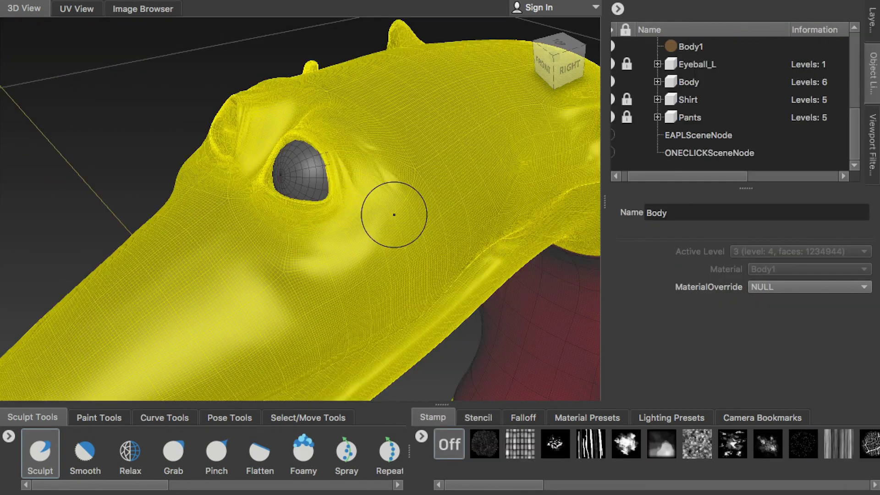
Subdivide the body to a new level and lock Sculpt Layer 2.
key("shift+d")
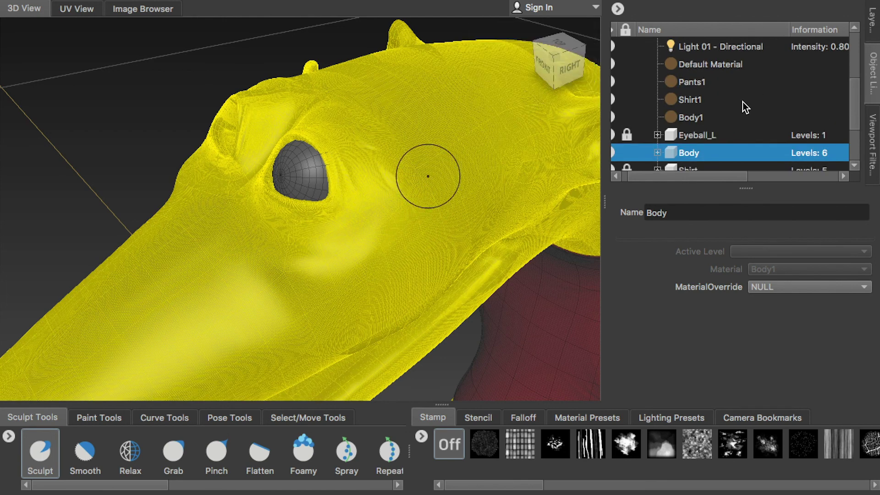
left_click(690, 117)
left_click(873, 20)
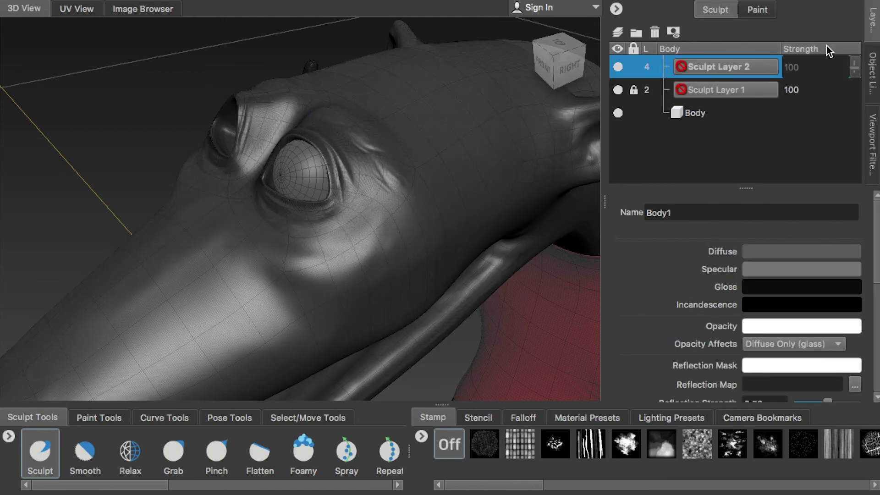
left_click(634, 67)
Add a new sculpt layer named SkinTex.
left_click(619, 33)
double_click(718, 67)
type("SkinTex")
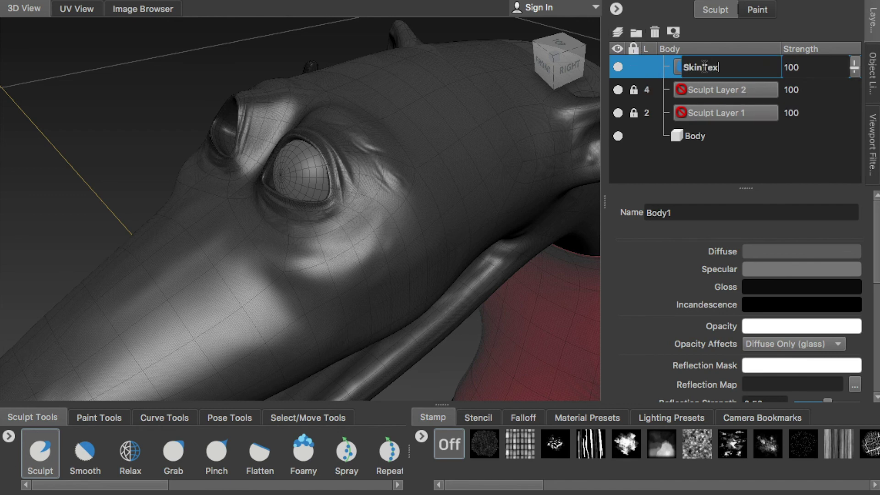
key("Return")
left_click(479, 418)
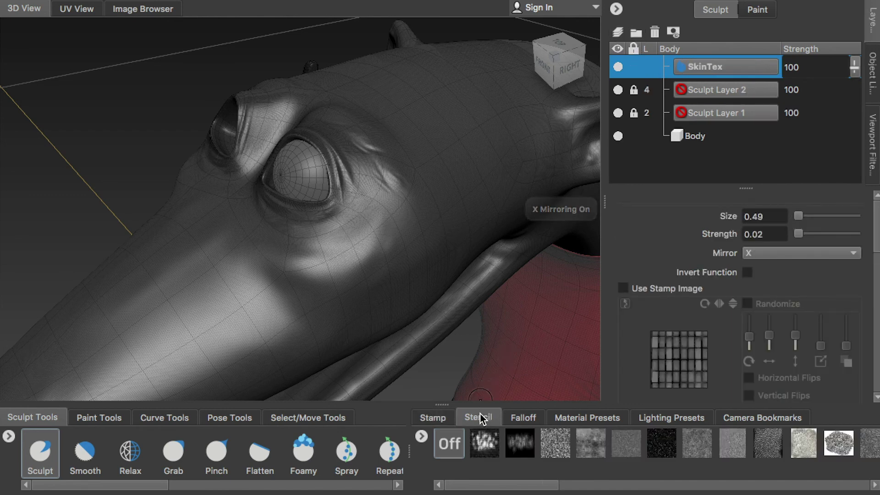
Import SkinBW03.jpg as an active stencil and press its skin texture onto the cheek.
left_click(421, 436)
left_click(466, 443)
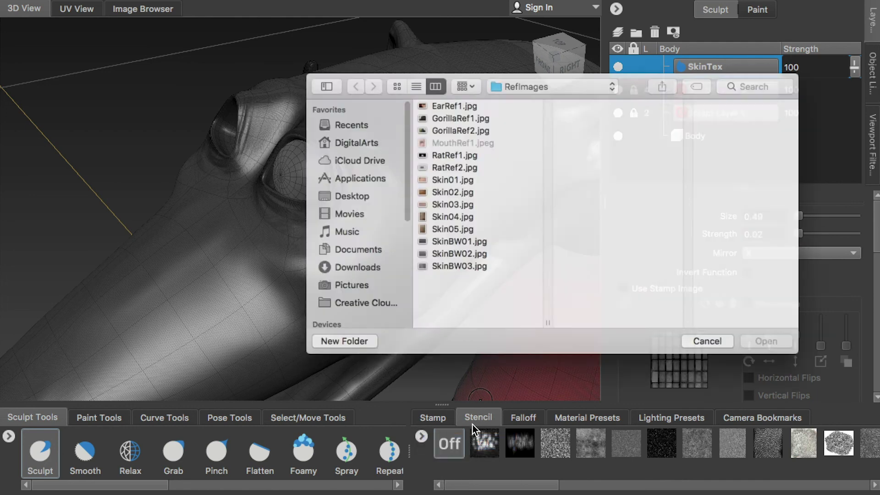
left_click(443, 271)
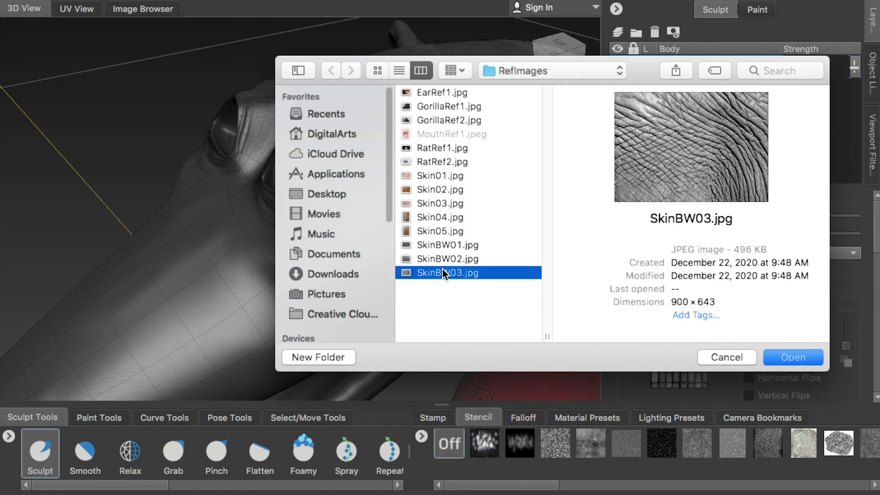
left_click(793, 358)
left_click_drag(522, 490, 848, 487)
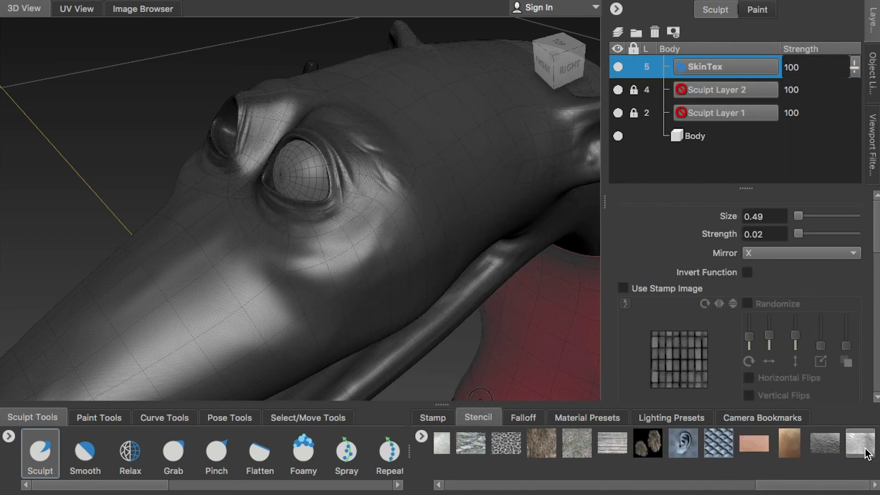
left_click(858, 450)
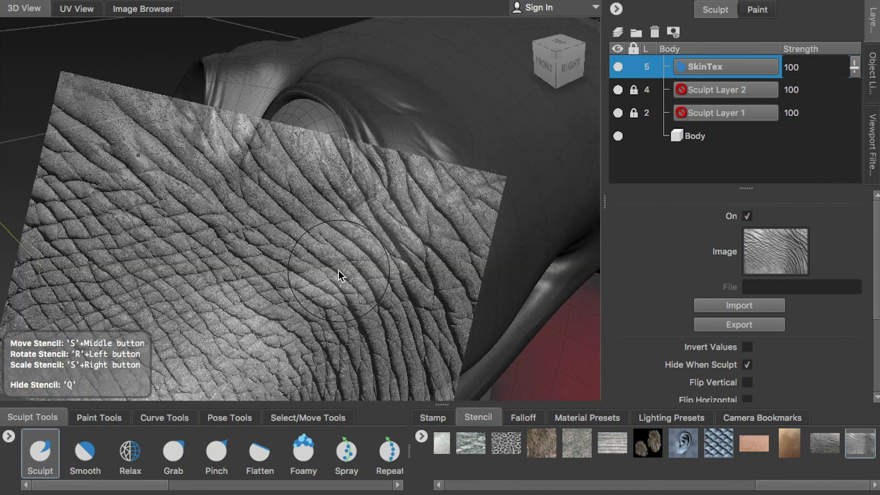
left_click_drag(338, 271, 390, 276)
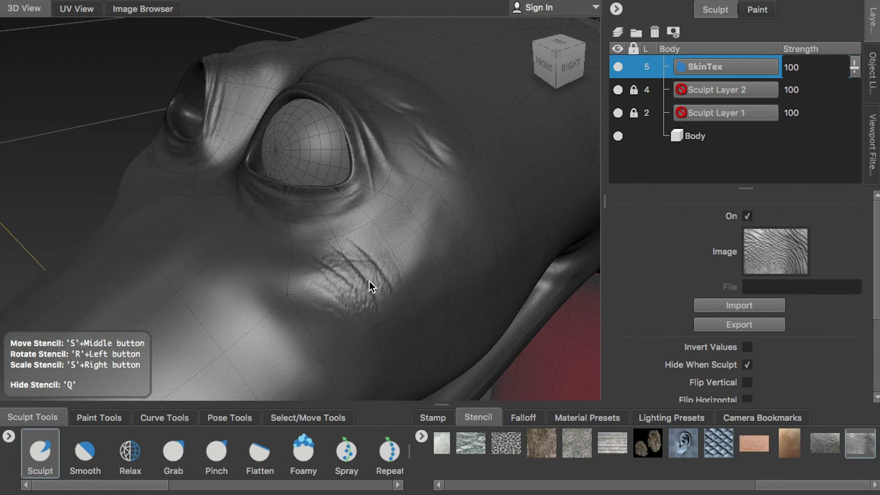
At strength 0.01, imprint stencil skin texture around the eye, leaving the stencil hidden.
key("q")
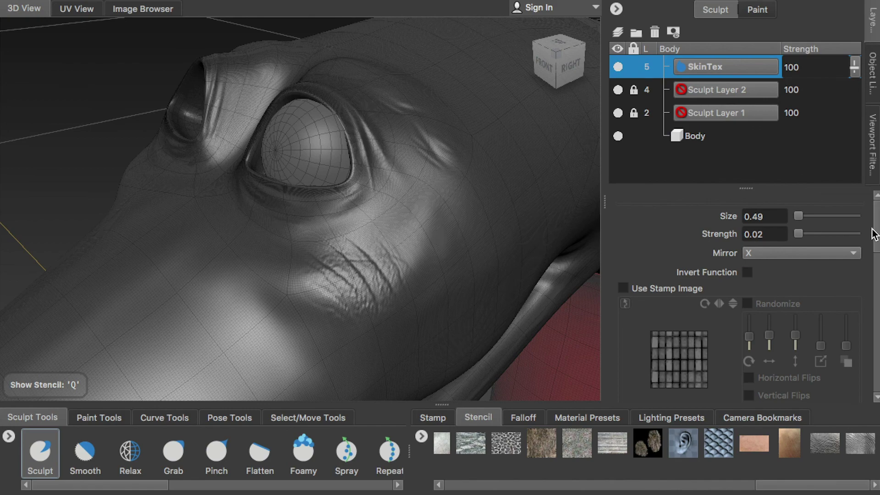
left_click_drag(799, 235, 795, 235)
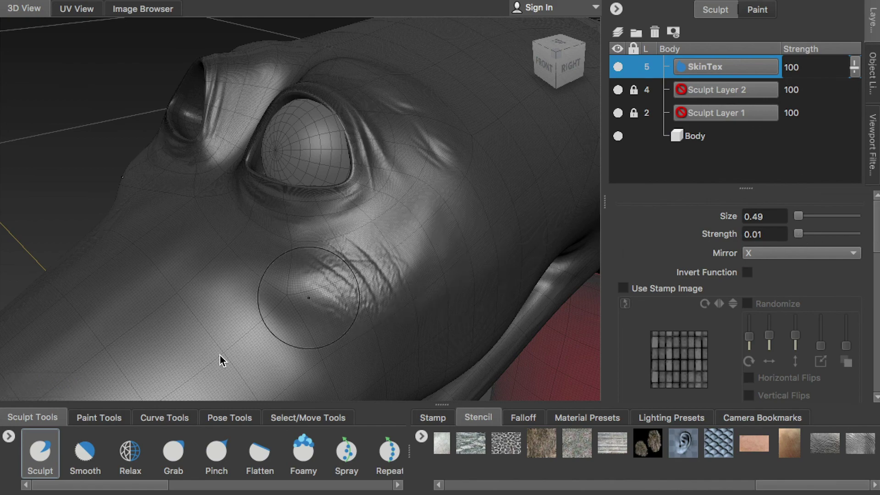
key("q")
mouse_move(400, 252)
middle_mouse_down()
mouse_move(499, 276)
mouse_move(417, 216)
mouse_move(387, 262)
mouse_move(344, 294)
middle_mouse_up()
key("q")
key("q")
scroll(353, 275, "up", 3)
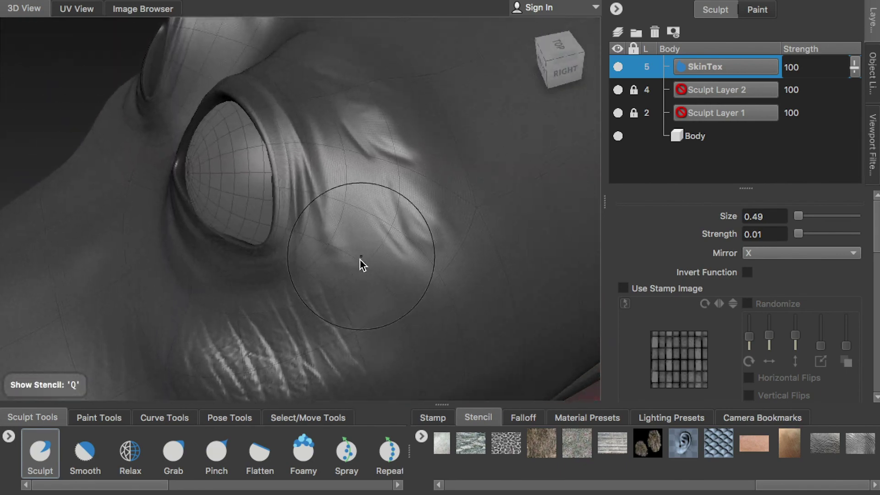
key("q")
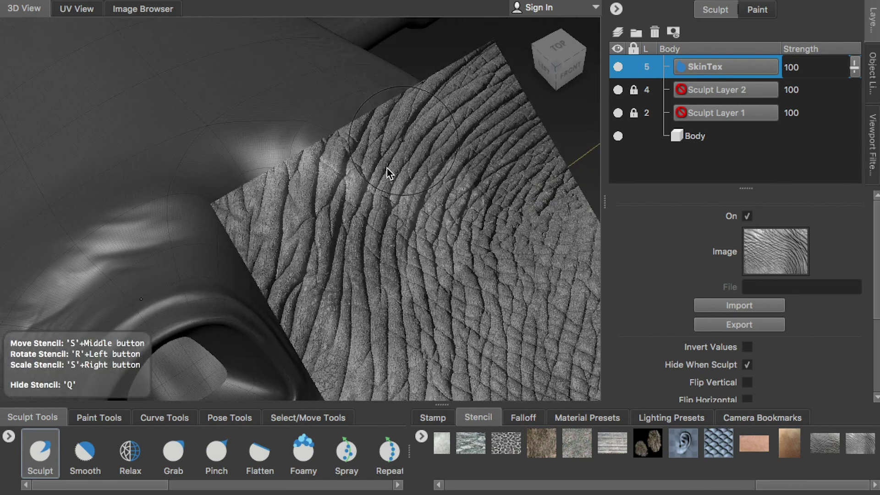
left_click_drag(387, 169, 338, 214)
key("q")
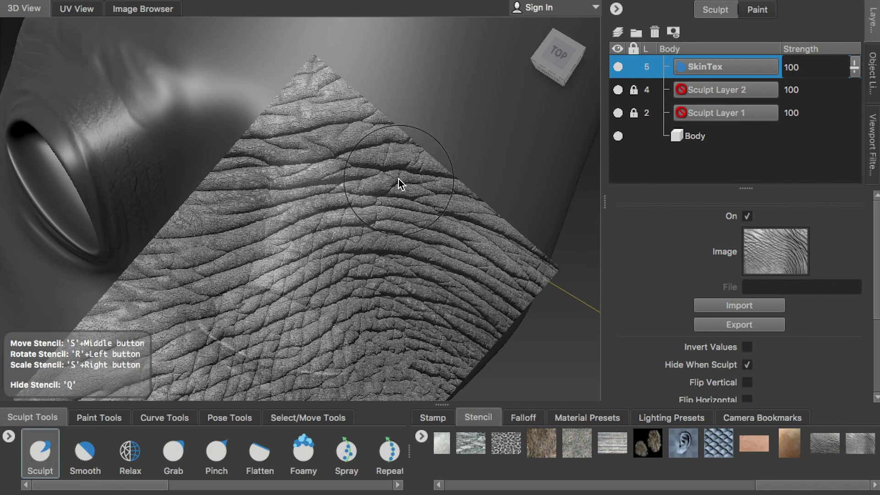
key("q")
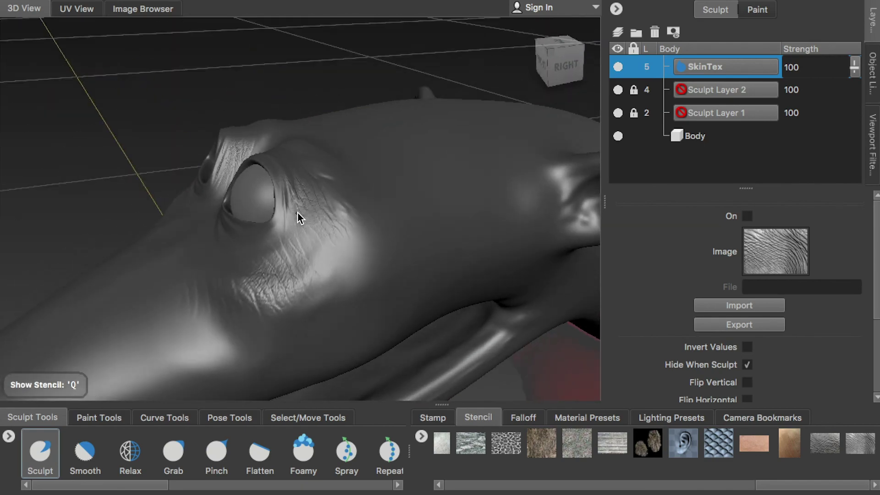
Reposition the skin stencil and sculpt wrinkle texture on the neck and under the right eye.
mouse_move(359, 229)
left_mouse_down("alt")
mouse_move(310, 217)
mouse_move(326, 238)
mouse_move(412, 262)
mouse_move(344, 253)
mouse_move(340, 271)
mouse_move(339, 257)
left_mouse_up("alt")
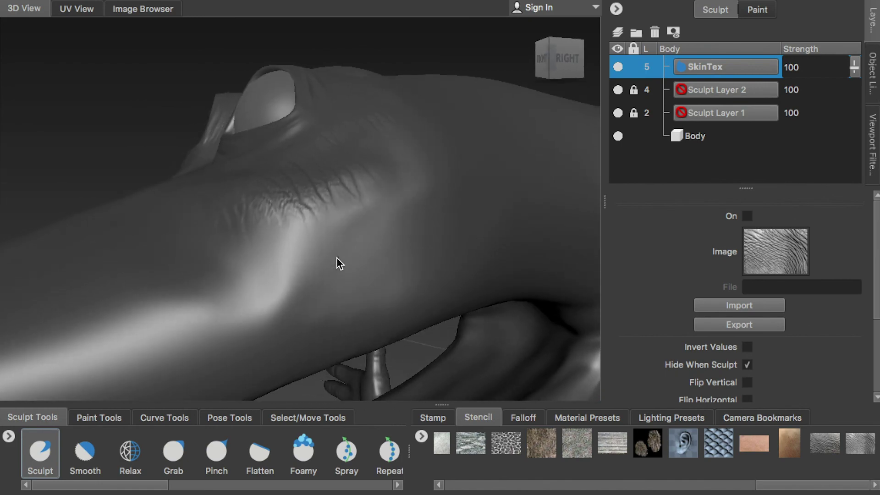
key("q")
mouse_move(447, 238)
left_mouse_down()
mouse_move(426, 315)
mouse_move(323, 268)
left_mouse_up()
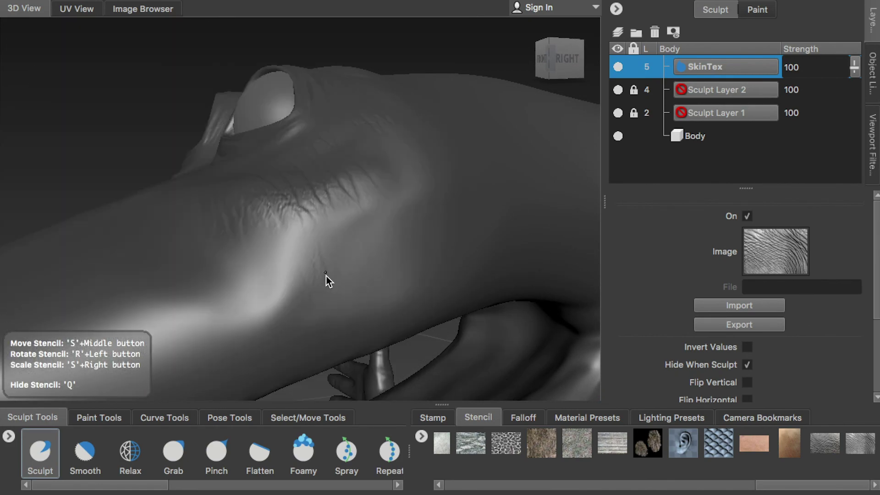
left_click_drag(317, 226, 324, 281)
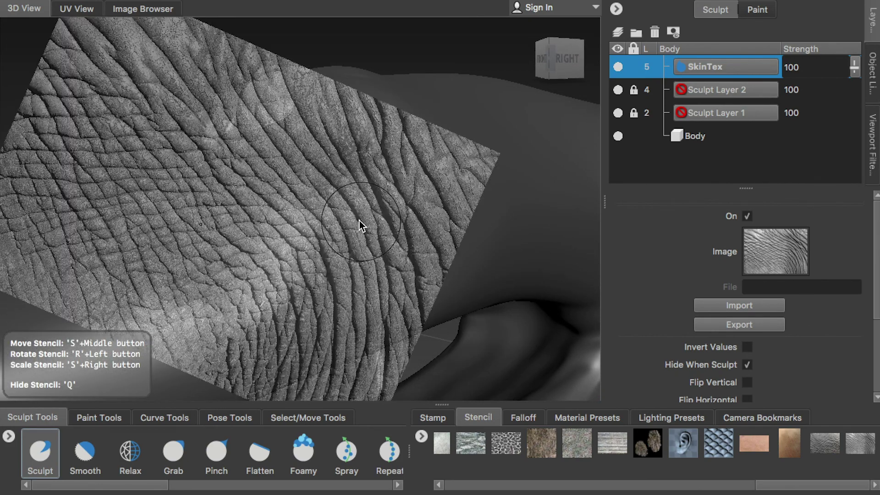
key("q")
mouse_move(332, 204)
left_mouse_down("alt")
mouse_move(389, 231)
mouse_move(409, 261)
mouse_move(362, 256)
mouse_move(479, 282)
mouse_move(374, 268)
left_mouse_up("alt")
mouse_move(374, 268)
right_mouse_down("alt")
mouse_move(311, 240)
mouse_move(392, 222)
right_mouse_up("alt")
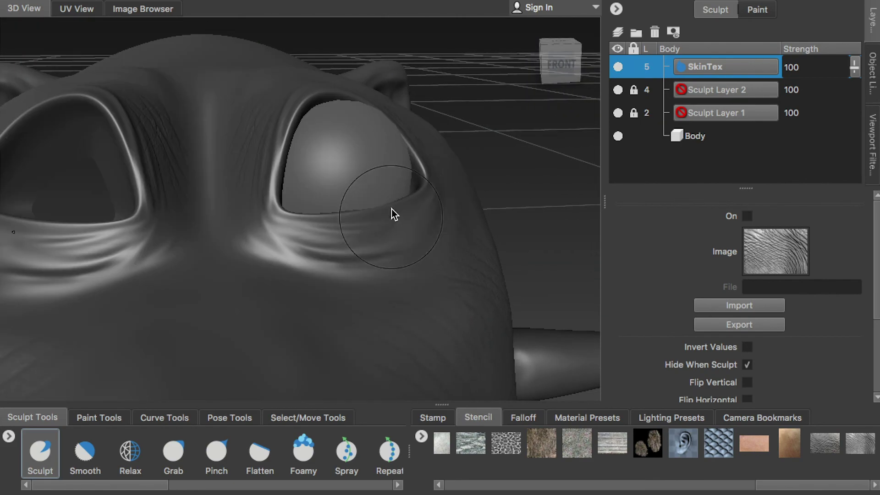
key("q")
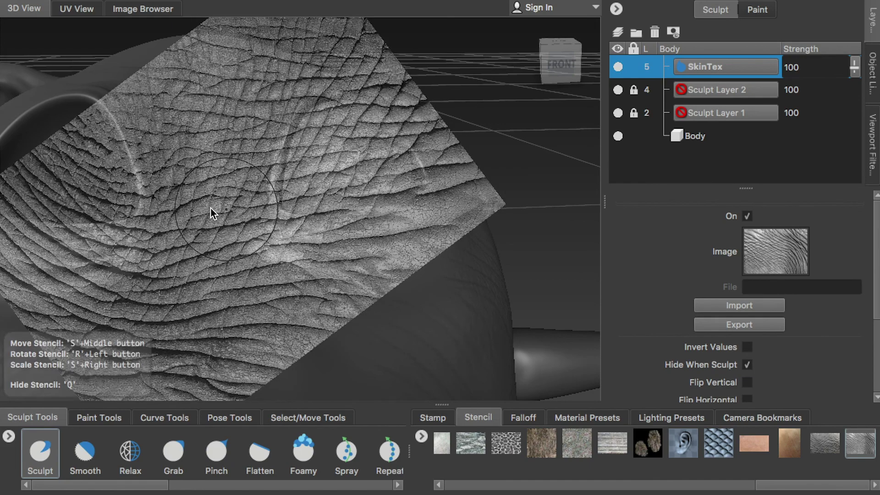
middle_click_drag(228, 210, 389, 218)
mouse_move(288, 260)
left_mouse_down()
mouse_move(274, 249)
mouse_move(338, 258)
left_mouse_up()
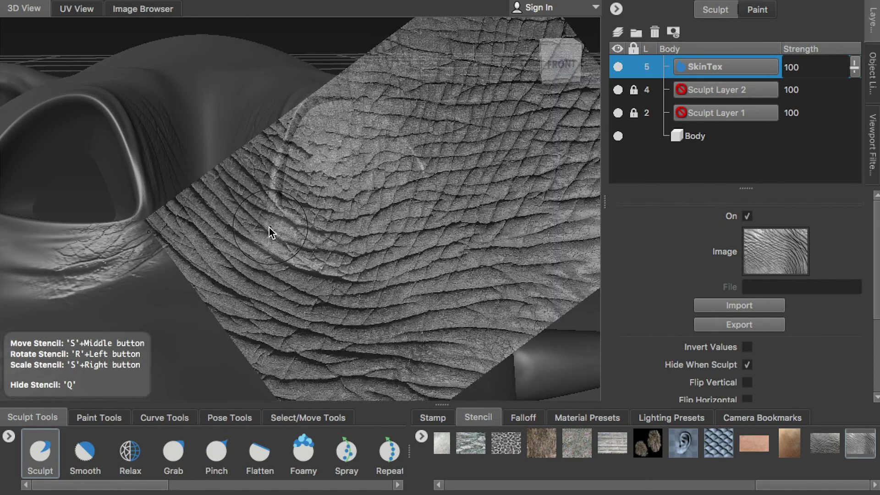
key("q")
Toggle the stencil while inspecting the skin texture around the eye and along the snout.
left_click_drag(353, 285, 287, 282, "alt")
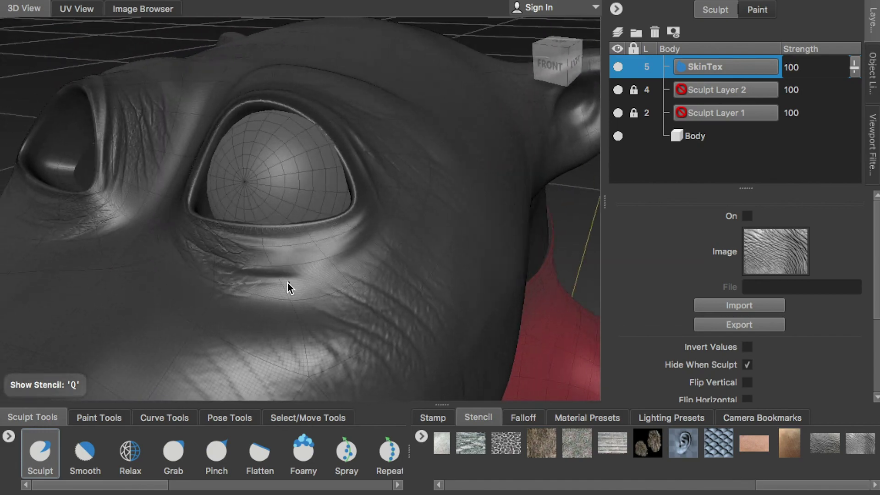
key("q")
left_click_drag(350, 182, 370, 271, "alt")
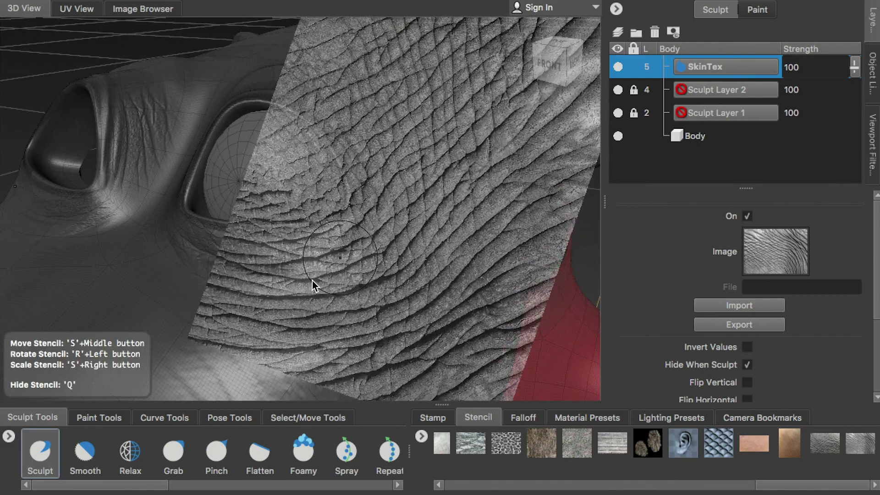
mouse_move(317, 254)
left_mouse_down("alt")
mouse_move(274, 254)
mouse_move(355, 235)
mouse_move(373, 291)
left_mouse_up("alt")
key("q")
mouse_move(373, 291)
right_mouse_down("alt")
mouse_move(373, 266)
mouse_move(536, 332)
right_mouse_up("alt")
left_click_drag(537, 332, 395, 259, "alt")
key("q")
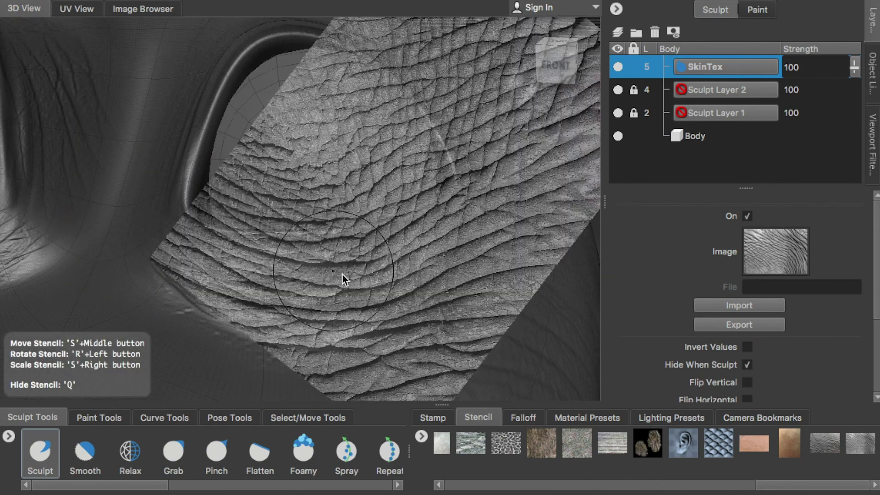
key("q")
mouse_move(343, 274)
right_mouse_down("alt")
mouse_move(285, 265)
mouse_move(409, 318)
mouse_move(256, 293)
mouse_move(265, 241)
mouse_move(454, 101)
right_mouse_up("alt")
mouse_move(454, 101)
left_mouse_down("alt")
mouse_move(208, 189)
mouse_move(217, 189)
mouse_move(234, 240)
mouse_move(288, 230)
mouse_move(282, 215)
mouse_move(360, 192)
mouse_move(267, 180)
mouse_move(205, 196)
left_mouse_up("alt")
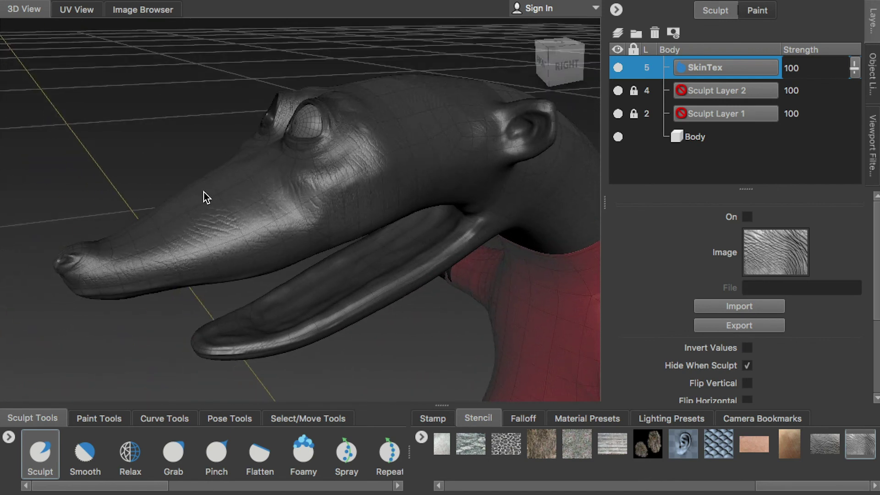
Finish renaming the SkinTex layer to HeadSkinTex and confirm the name.
right_click_drag(204, 196, 238, 183, "alt")
type("ad")
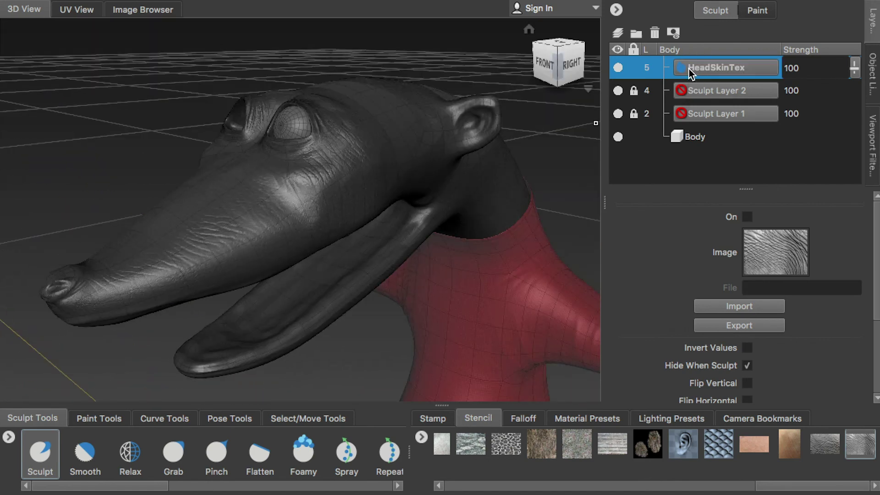
key("Return")
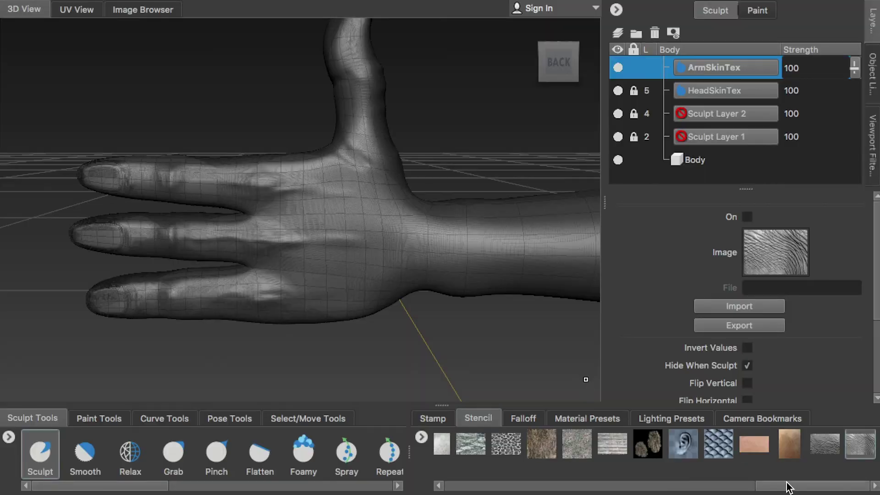
left_click_drag(788, 487, 454, 452)
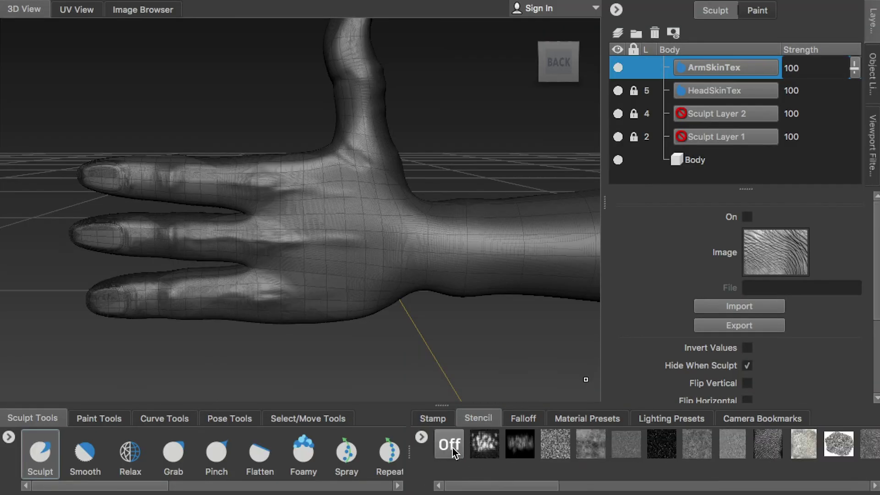
Choose the Sculpt brush with X mirroring and zoom in on the finger joints.
left_click(44, 458)
scroll(213, 200, "up", 3)
left_click(800, 253)
left_click(761, 264)
scroll(261, 244, "up", 3)
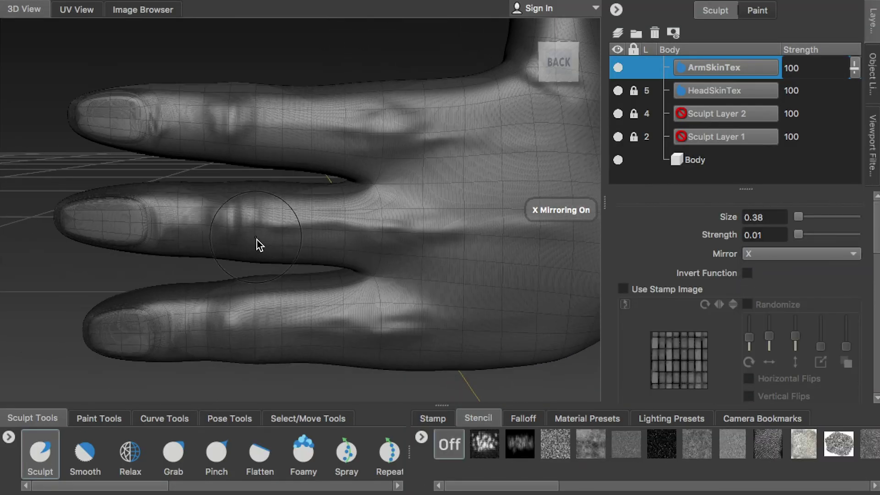
left_click_drag(261, 245, 269, 231, "alt")
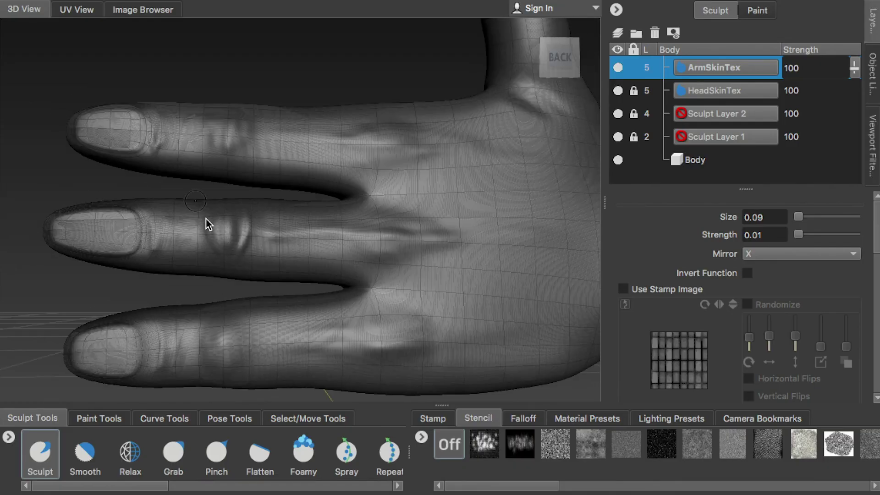
scroll(205, 219, "up", 2)
scroll(224, 195, "up", 2)
scroll(229, 220, "up", 2)
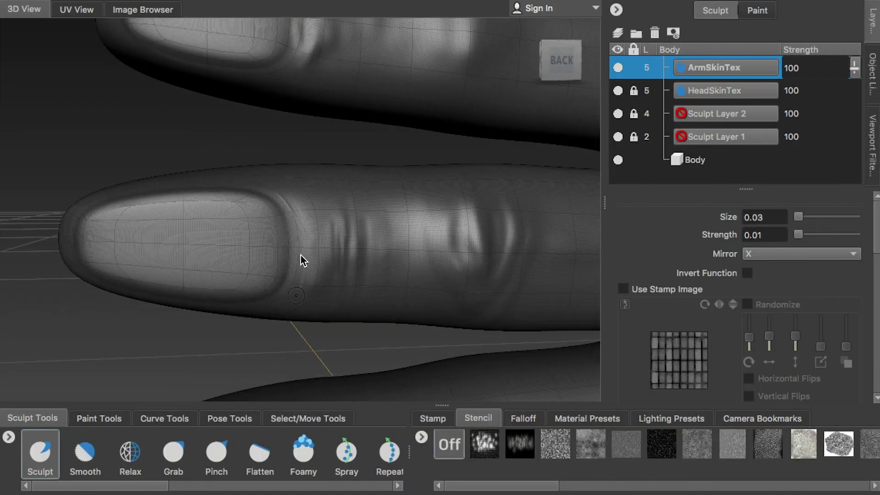
Orbit around the fingers from below and reduce the brush size to 0.04.
middle_click_drag(301, 255, 337, 265)
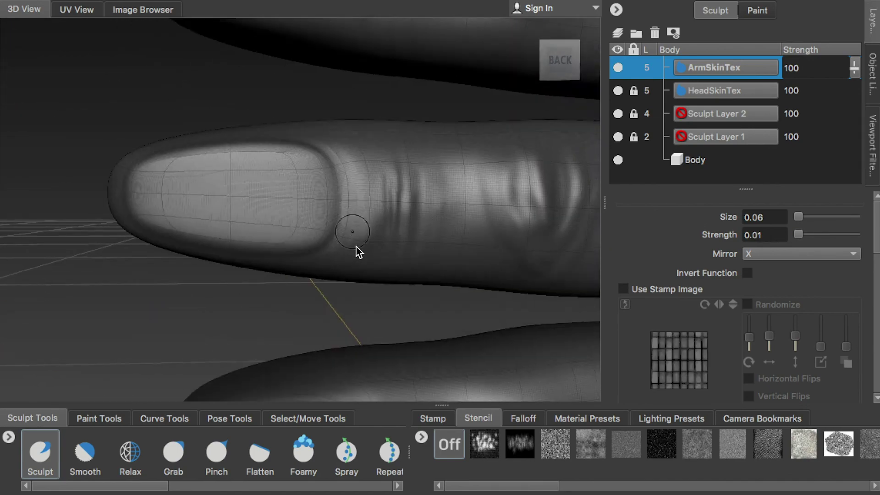
mouse_move(356, 246)
middle_mouse_down()
mouse_move(363, 198)
mouse_move(383, 190)
middle_mouse_up()
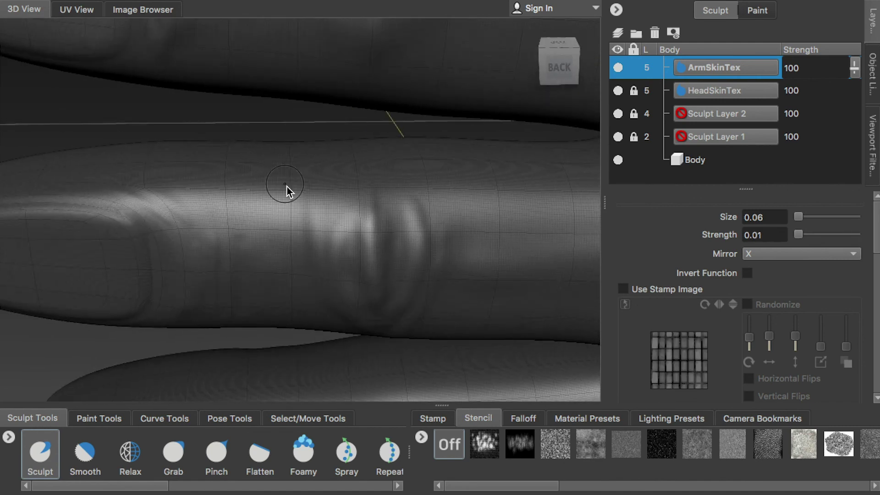
mouse_move(313, 180)
middle_mouse_down()
mouse_move(322, 240)
mouse_move(291, 257)
mouse_move(383, 301)
mouse_move(376, 200)
middle_mouse_up()
left_click_drag(471, 252, 379, 229, "alt")
mouse_move(350, 203)
middle_mouse_down()
mouse_move(409, 239)
mouse_move(422, 305)
middle_mouse_up()
mouse_move(417, 261)
middle_mouse_down()
mouse_move(287, 297)
mouse_move(391, 261)
middle_mouse_up()
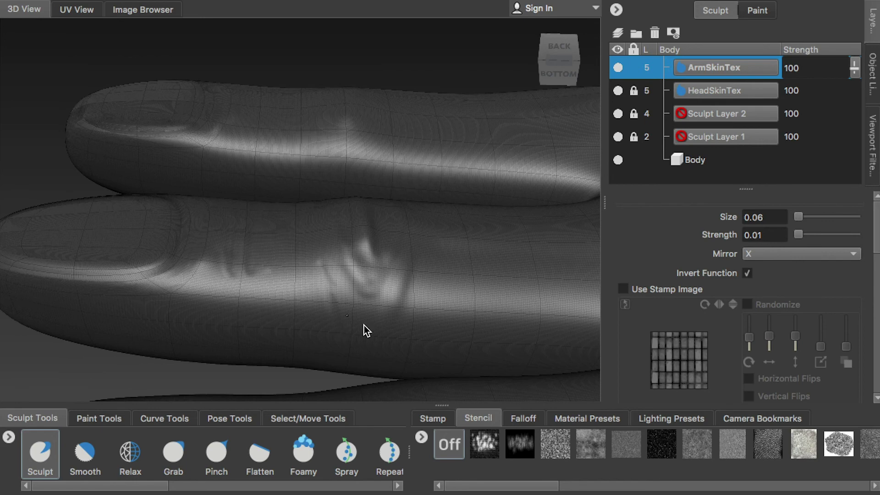
mouse_move(364, 325)
middle_mouse_down()
mouse_move(375, 320)
mouse_move(274, 205)
mouse_move(316, 238)
mouse_move(260, 202)
middle_mouse_up()
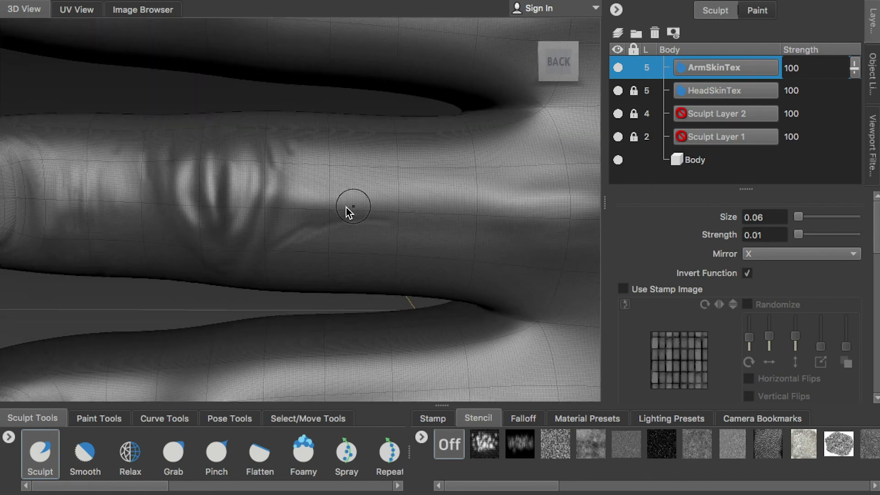
middle_click_drag(346, 207, 504, 224)
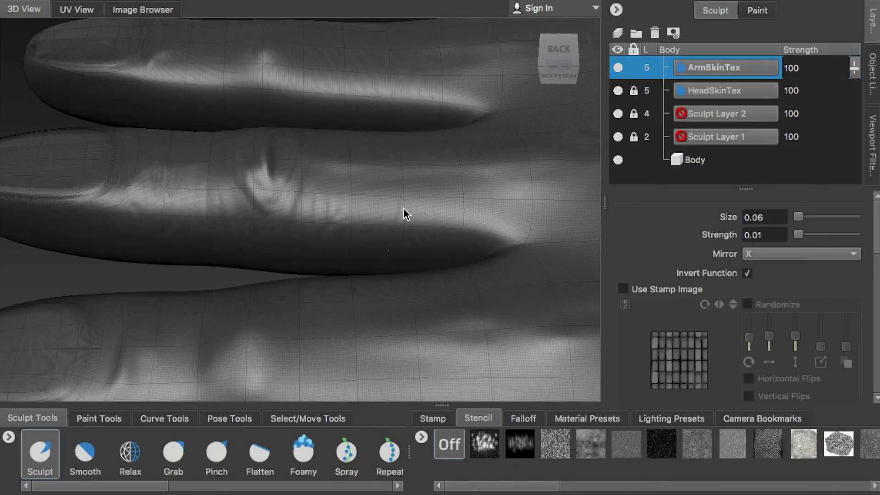
mouse_move(473, 236)
left_mouse_down("alt")
mouse_move(378, 261)
mouse_move(401, 208)
left_mouse_up("alt")
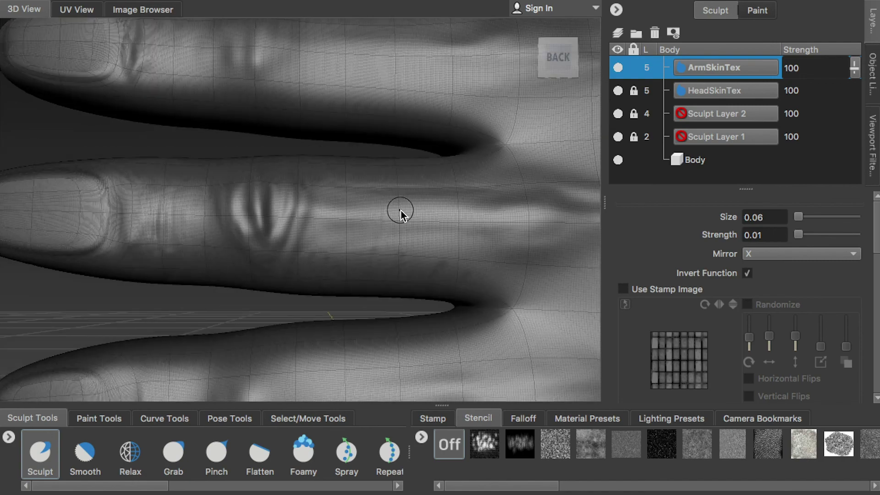
scroll(422, 252, "up", 2)
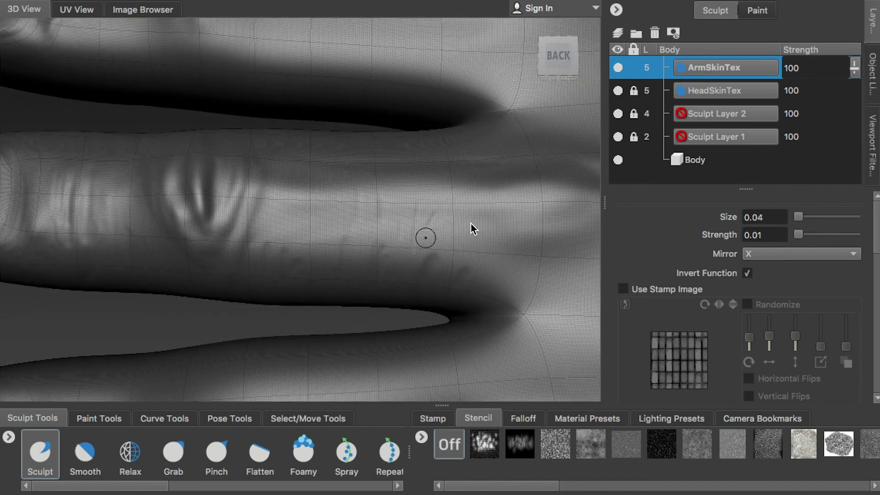
scroll(298, 229, "down", 2)
mouse_move(315, 254)
left_mouse_down("alt")
mouse_move(381, 233)
mouse_move(287, 227)
left_mouse_up("alt")
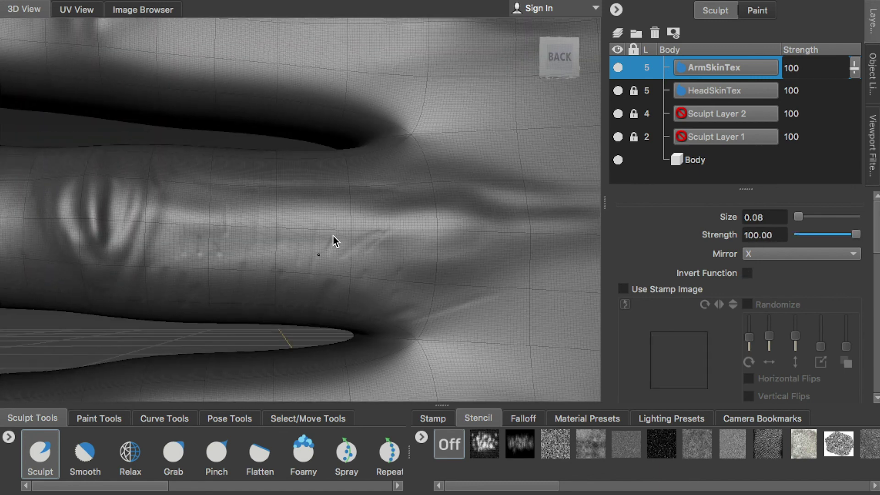
left_click_drag(203, 253, 229, 234, "alt")
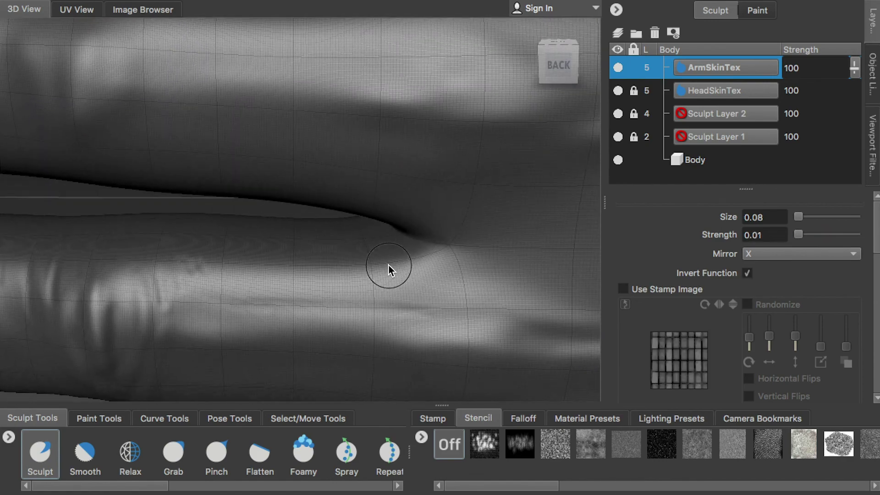
right_click_drag(389, 265, 392, 265)
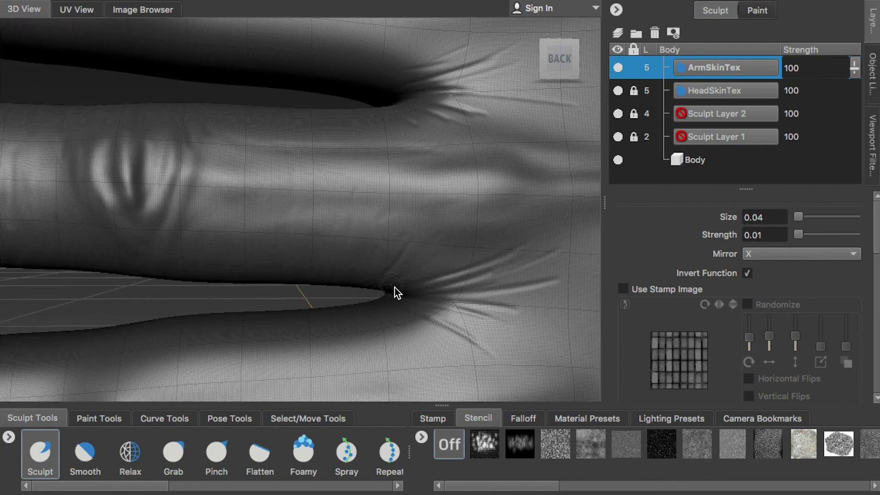
Face the back of the finger bases, check HandRef2.jpg, and carve a crease into the hand.
mouse_move(395, 287)
middle_mouse_down()
mouse_move(306, 230)
mouse_move(335, 157)
mouse_move(328, 246)
mouse_move(289, 204)
middle_mouse_up()
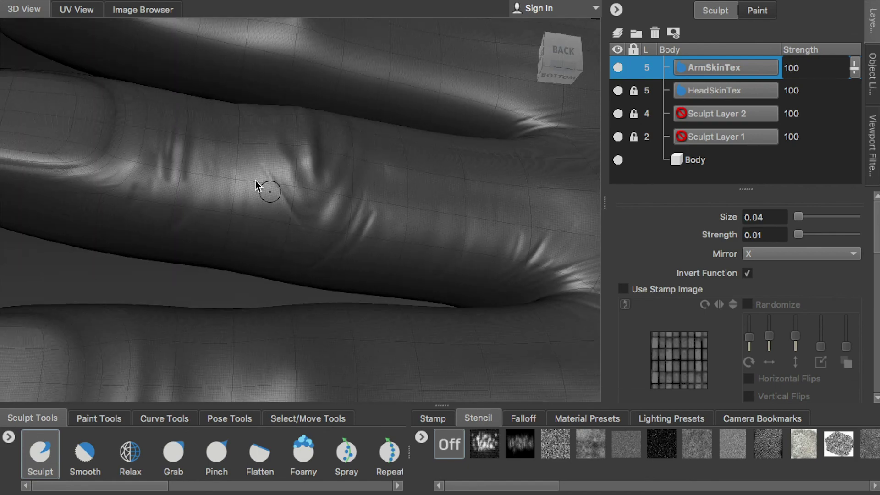
mouse_move(330, 253)
middle_mouse_down()
mouse_move(293, 234)
mouse_move(362, 236)
mouse_move(352, 257)
mouse_move(364, 236)
mouse_move(336, 322)
middle_mouse_up()
mouse_move(304, 279)
middle_mouse_down()
mouse_move(317, 231)
mouse_move(351, 264)
mouse_move(242, 299)
middle_mouse_up()
mouse_move(252, 348)
middle_mouse_down()
mouse_move(379, 200)
mouse_move(343, 202)
middle_mouse_up()
mouse_move(427, 294)
middle_mouse_down()
mouse_move(454, 230)
mouse_move(508, 262)
mouse_move(348, 246)
middle_mouse_up()
mouse_move(393, 229)
middle_mouse_down()
mouse_move(325, 146)
mouse_move(464, 241)
mouse_move(336, 232)
middle_mouse_up()
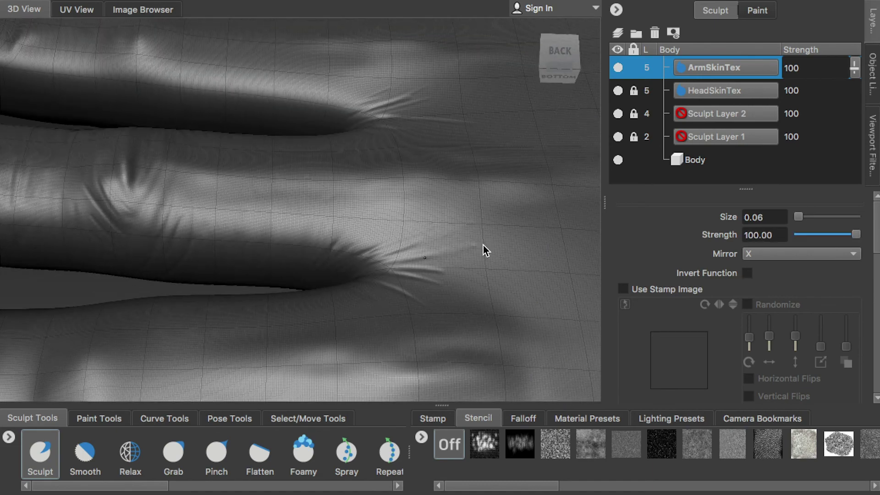
middle_click_drag(467, 258, 444, 329)
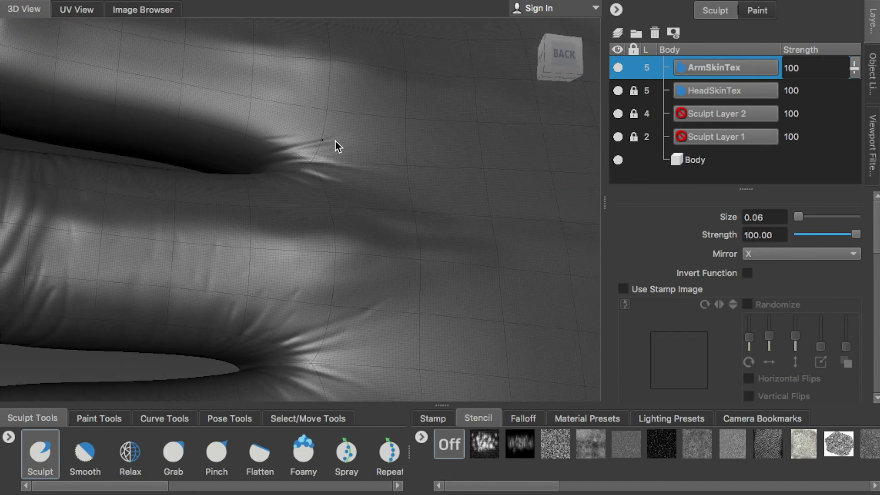
left_click_drag(336, 141, 312, 231, "alt")
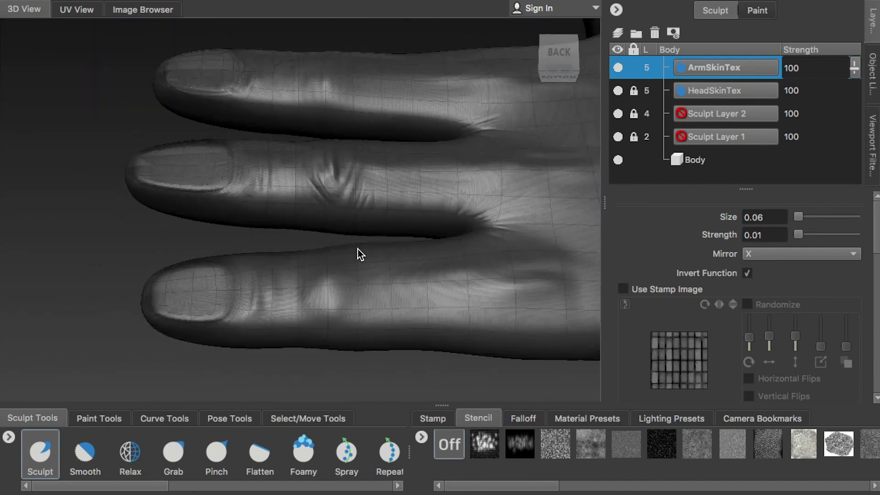
key("Up")
key("Up")
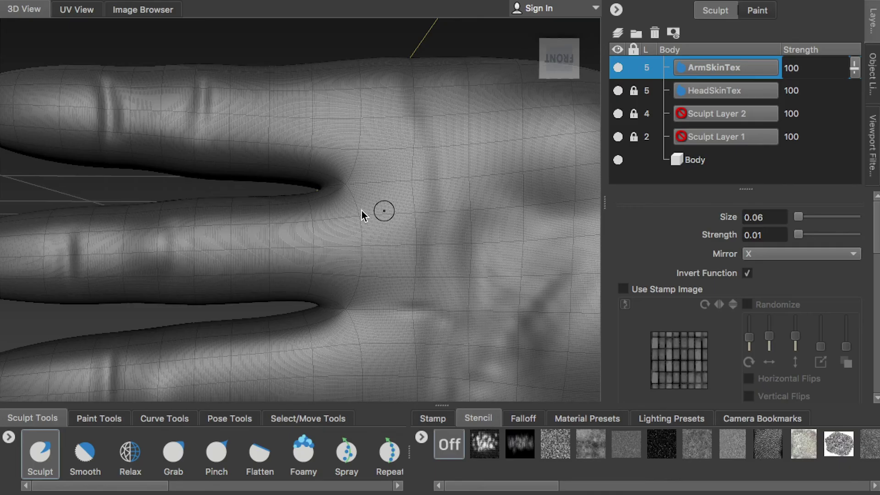
left_click_drag(362, 215, 353, 266)
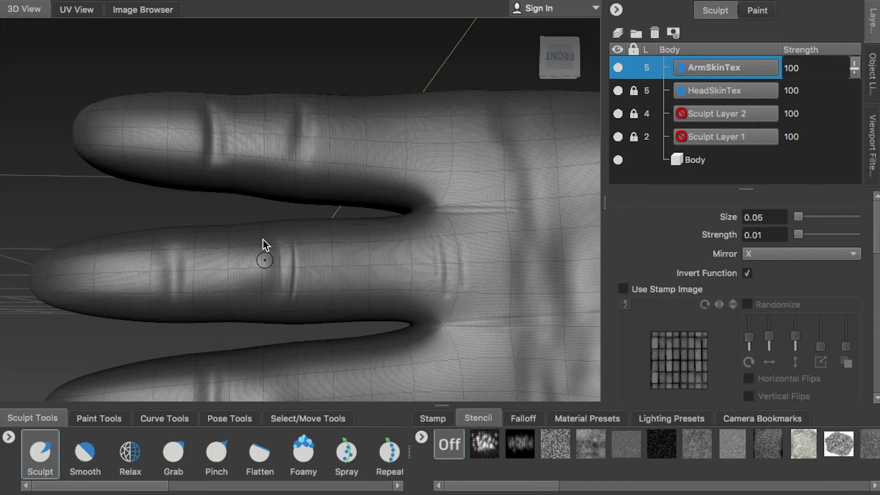
Frame the fingers from the front and smooth the crease near the middle finger's base.
scroll(313, 249, "up", 2)
scroll(330, 228, "up", 2)
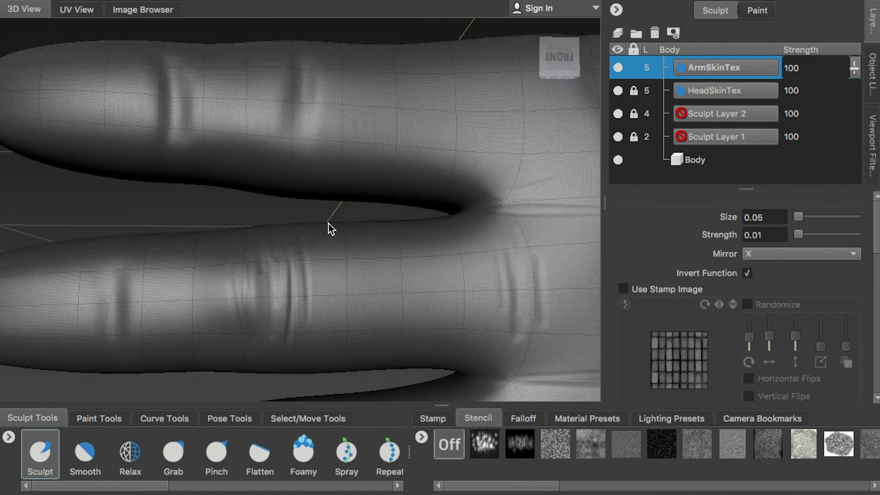
scroll(321, 263, "up", 1)
mouse_move(321, 262)
middle_mouse_down()
mouse_move(352, 258)
mouse_move(291, 217)
mouse_move(268, 224)
mouse_move(276, 267)
mouse_move(363, 304)
mouse_move(309, 218)
mouse_move(318, 232)
mouse_move(397, 234)
mouse_move(373, 213)
mouse_move(444, 201)
mouse_move(413, 161)
mouse_move(531, 191)
middle_mouse_up()
middle_click_drag(476, 151, 467, 156)
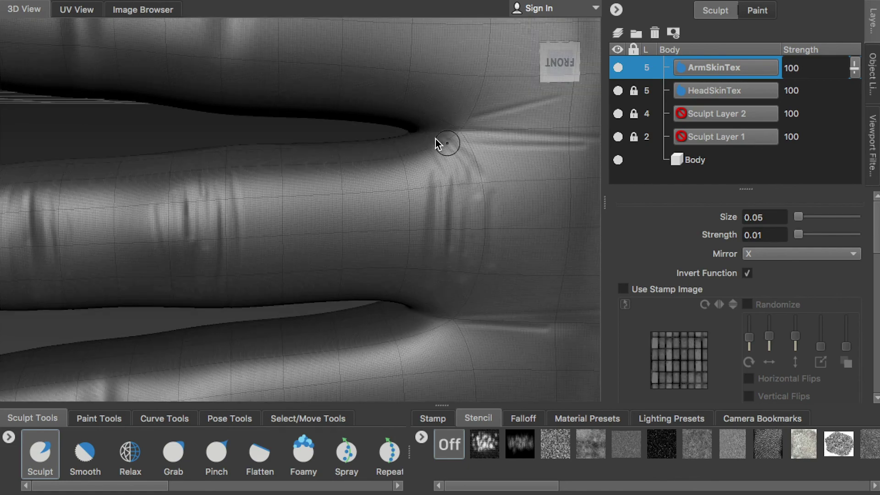
scroll(459, 229, "down", 5)
middle_click_drag(362, 182, 382, 220)
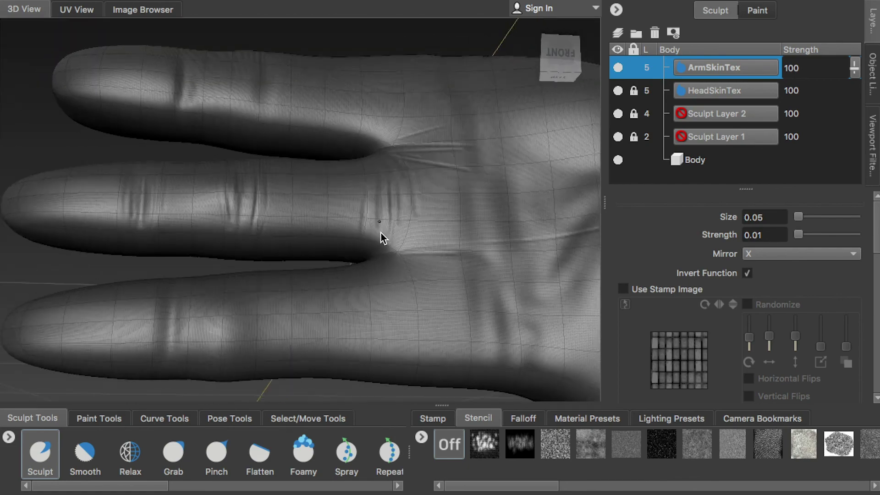
scroll(395, 211, "up", 3)
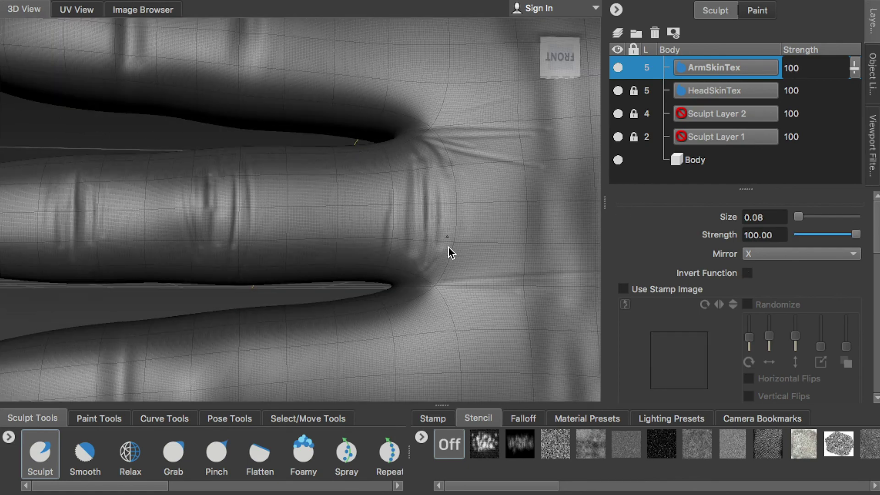
mouse_move(452, 161)
middle_mouse_down()
mouse_move(398, 222)
mouse_move(374, 206)
middle_mouse_up()
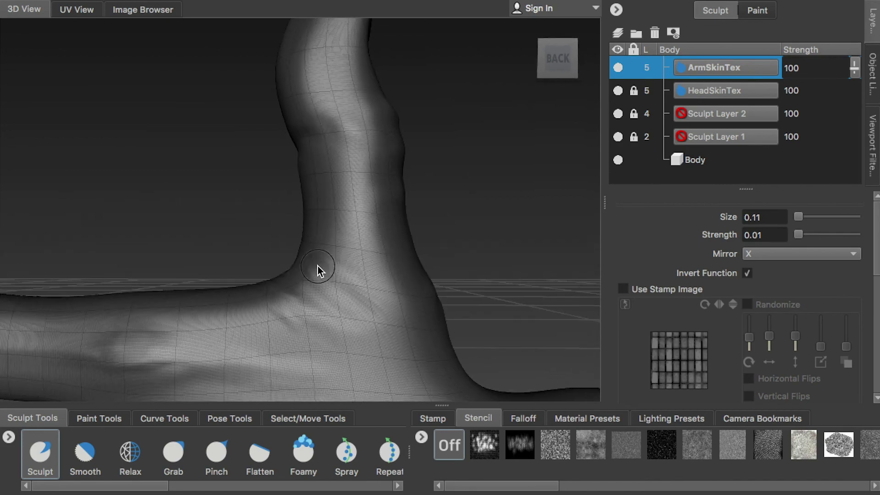
Sculpt ridges and wrinkle strokes into the thumb web, switching the brush to build up.
left_click_drag(364, 285, 406, 291)
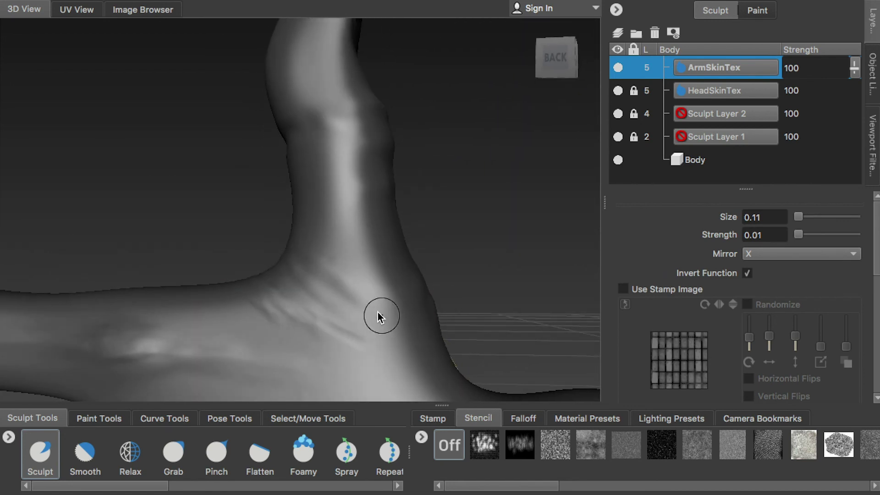
left_click(747, 273)
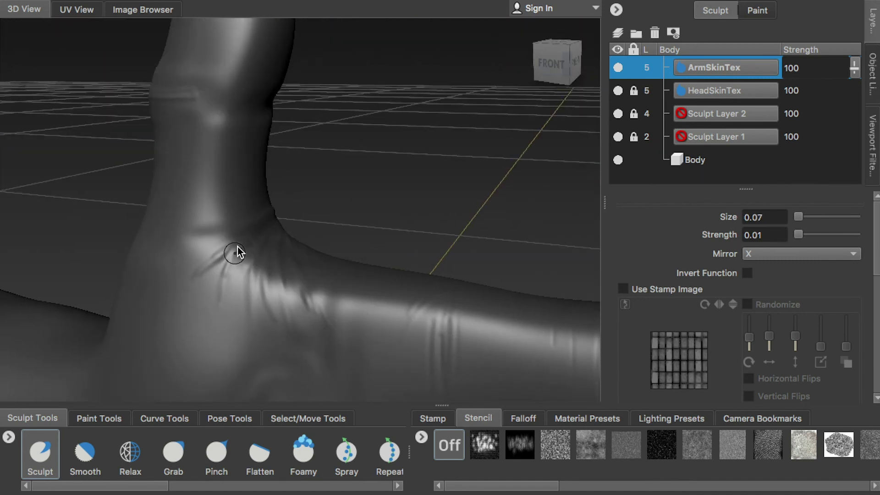
mouse_move(204, 256)
left_mouse_down()
mouse_move(206, 275)
mouse_move(231, 298)
mouse_move(247, 297)
left_mouse_up()
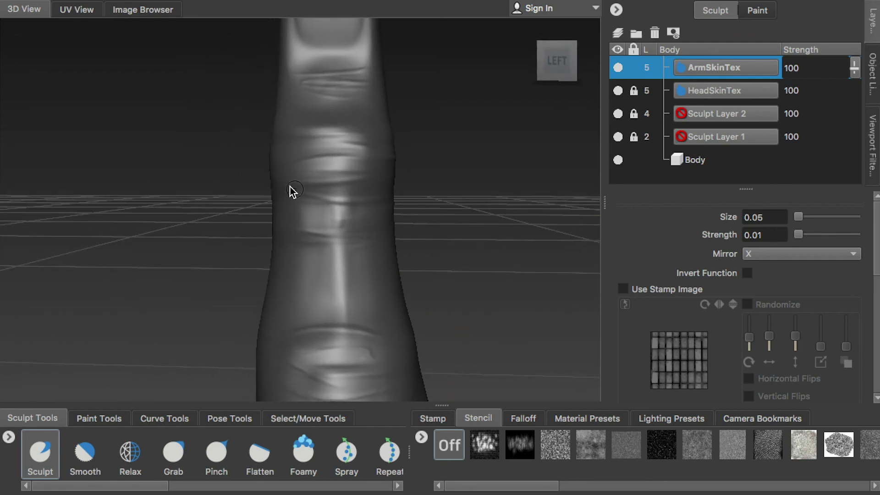
Switch the brush back to carving and orbit around the thumb to view its knuckle.
left_click(747, 273)
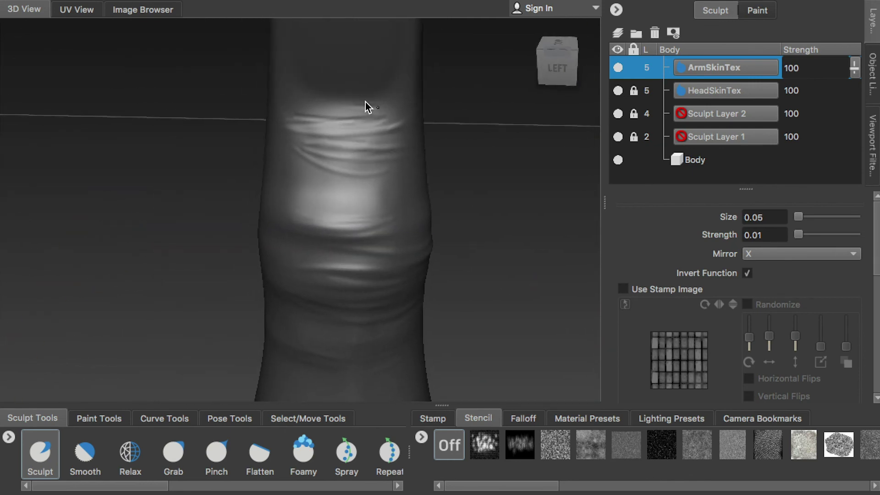
mouse_move(383, 236)
middle_mouse_down()
mouse_move(486, 238)
mouse_move(372, 241)
mouse_move(383, 235)
mouse_move(395, 259)
mouse_move(403, 219)
mouse_move(358, 226)
mouse_move(497, 241)
mouse_move(356, 169)
mouse_move(339, 192)
mouse_move(256, 213)
mouse_move(345, 222)
mouse_move(264, 222)
mouse_move(308, 222)
mouse_move(267, 210)
mouse_move(290, 208)
mouse_move(229, 226)
mouse_move(328, 261)
mouse_move(249, 257)
mouse_move(336, 274)
mouse_move(364, 236)
mouse_move(207, 183)
mouse_move(241, 253)
mouse_move(323, 276)
mouse_move(270, 202)
mouse_move(341, 282)
mouse_move(336, 301)
mouse_move(226, 325)
mouse_move(423, 359)
mouse_move(310, 249)
mouse_move(308, 227)
mouse_move(379, 305)
mouse_move(367, 269)
mouse_move(388, 312)
middle_mouse_up()
middle_click_drag(370, 253, 409, 238)
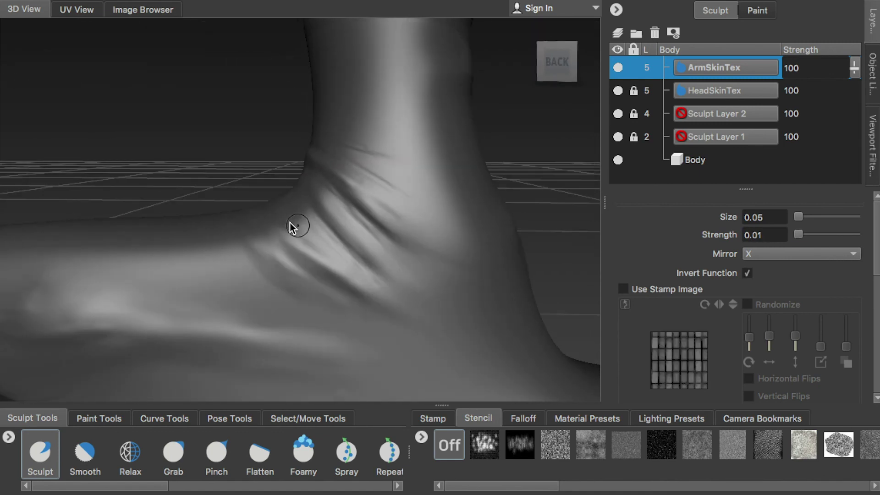
middle_click_drag(288, 296, 276, 231)
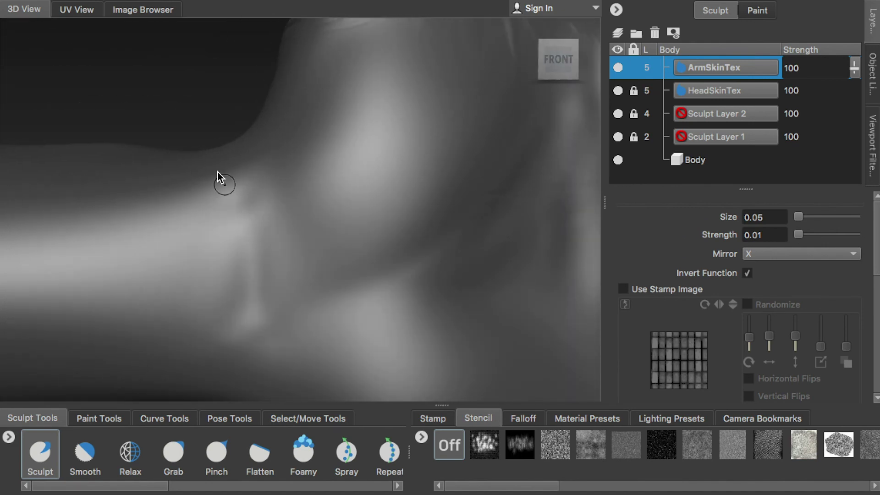
Carve two grooves into the thumb base and zoom in closer on it.
left_click_drag(247, 181, 273, 291)
left_click_drag(298, 229, 305, 282)
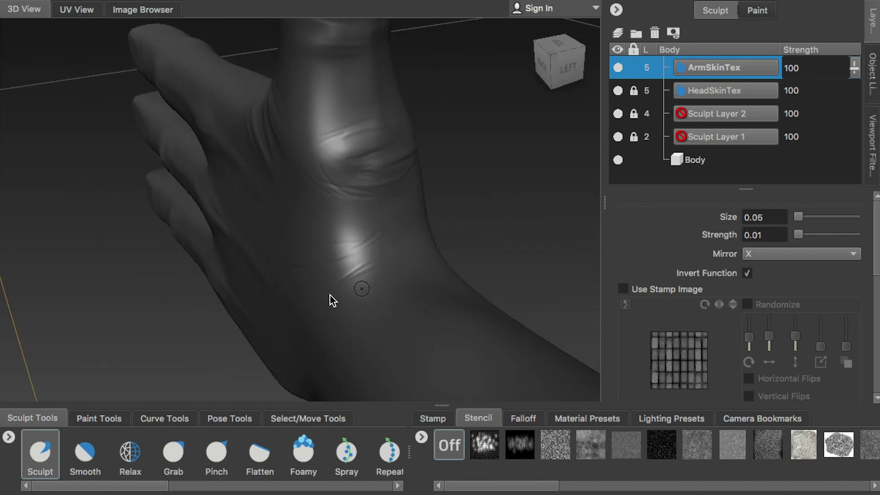
mouse_move(330, 295)
middle_mouse_down()
mouse_move(354, 243)
mouse_move(252, 219)
mouse_move(276, 247)
middle_mouse_up()
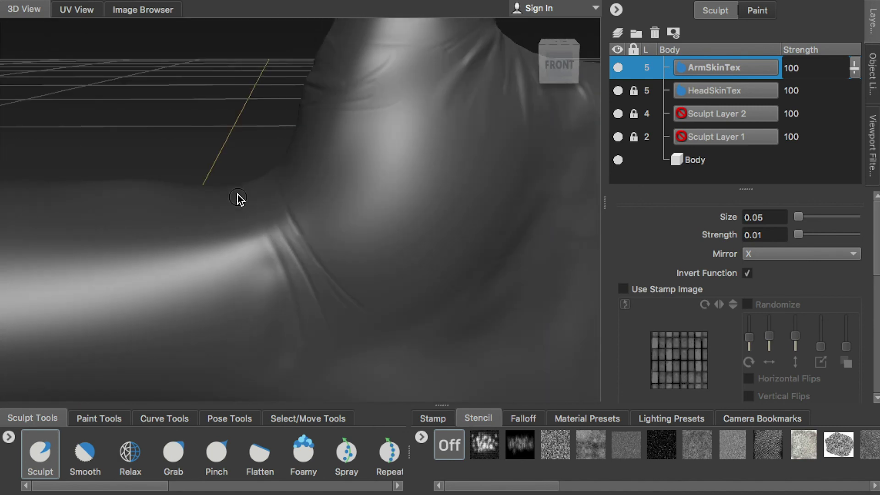
middle_click_drag(240, 202, 238, 274)
mouse_move(222, 219)
middle_mouse_down()
mouse_move(292, 195)
mouse_move(284, 152)
middle_mouse_up()
Carve a row of vertical, short and faint creases around the thumb base.
mouse_move(272, 165)
left_mouse_down()
mouse_move(277, 197)
mouse_move(300, 198)
left_mouse_up()
mouse_move(333, 286)
middle_mouse_down()
mouse_move(290, 300)
mouse_move(305, 277)
mouse_move(293, 271)
mouse_move(345, 204)
middle_mouse_up()
left_click_drag(332, 251, 329, 217)
left_click_drag(327, 179, 324, 293)
mouse_move(328, 256)
middle_mouse_down()
mouse_move(276, 181)
mouse_move(277, 191)
middle_mouse_up()
mouse_move(304, 232)
middle_mouse_down()
mouse_move(299, 190)
mouse_move(277, 156)
middle_mouse_up()
left_click_drag(277, 156, 289, 169)
mouse_move(289, 169)
middle_mouse_down()
mouse_move(310, 239)
mouse_move(304, 232)
middle_mouse_up()
mouse_move(401, 175)
middle_mouse_down()
mouse_move(282, 167)
mouse_move(307, 256)
mouse_move(374, 242)
mouse_move(358, 260)
middle_mouse_up()
Switch the brush to build up, deepen and smooth the radiating creases, then inspect them from below.
left_click(747, 272)
left_click_drag(301, 156, 413, 293)
left_click_drag(324, 173, 342, 179)
mouse_move(342, 183)
middle_mouse_down()
mouse_move(392, 243)
mouse_move(439, 274)
middle_mouse_up()
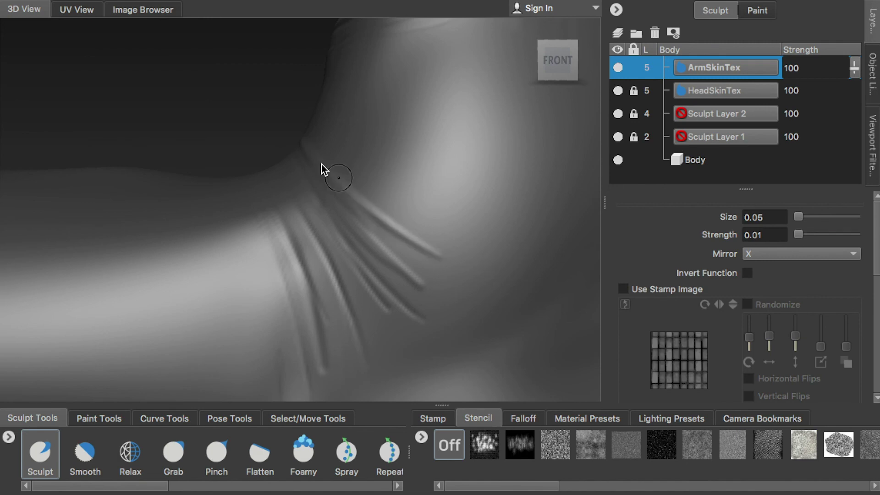
right_click_drag(419, 310, 315, 163, "alt")
mouse_move(315, 163)
left_mouse_down("alt")
mouse_move(304, 191)
mouse_move(310, 173)
mouse_move(338, 175)
left_mouse_up("alt")
left_click_drag(312, 89, 350, 191, "alt")
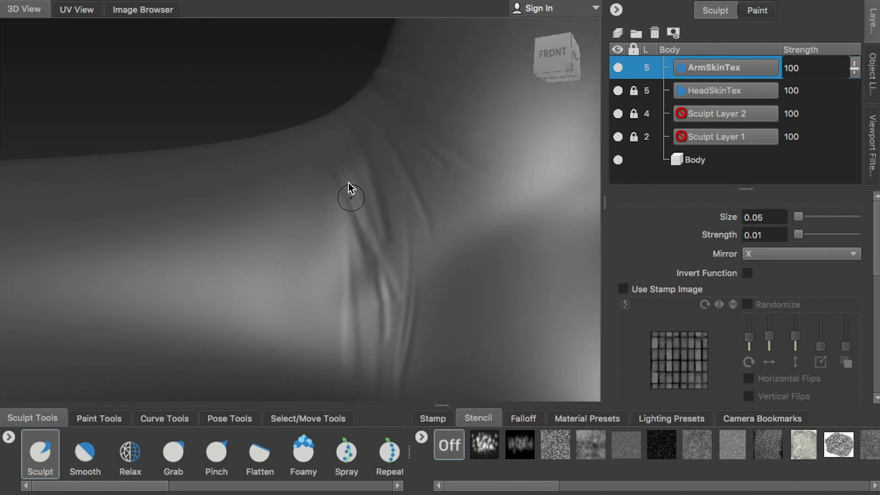
mouse_move(408, 254)
left_mouse_down("alt")
mouse_move(400, 216)
mouse_move(413, 268)
mouse_move(359, 119)
mouse_move(390, 237)
mouse_move(350, 171)
mouse_move(346, 222)
mouse_move(379, 254)
mouse_move(334, 151)
left_mouse_up("alt")
mouse_move(339, 314)
left_mouse_down("alt")
mouse_move(340, 342)
mouse_move(428, 181)
mouse_move(378, 249)
mouse_move(373, 271)
left_mouse_up("alt")
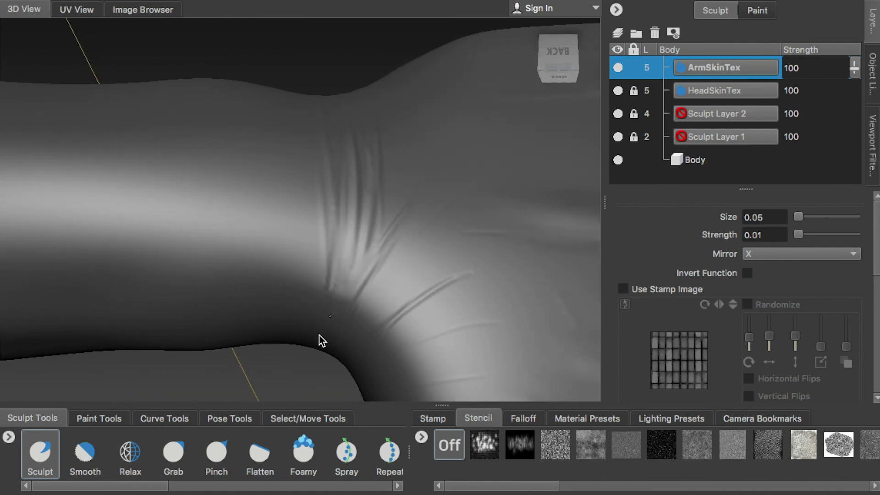
Add more dark crease strokes at the thumb-base bend and smooth them.
left_click_drag(320, 339, 393, 285, "alt")
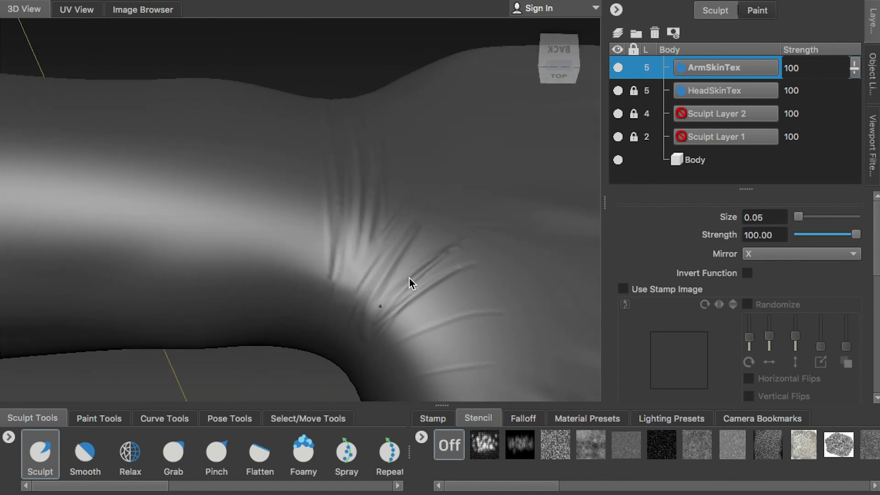
mouse_move(443, 271)
left_mouse_down("alt")
mouse_move(367, 291)
mouse_move(294, 210)
mouse_move(316, 210)
left_mouse_up("alt")
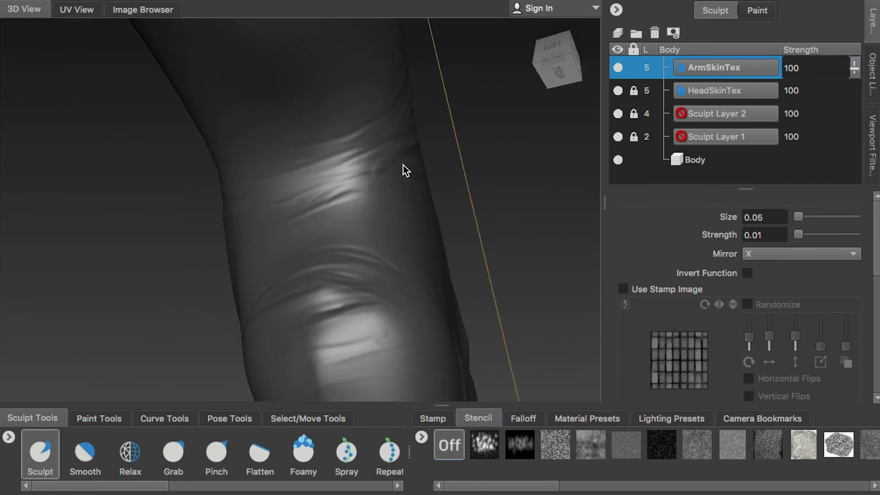
mouse_move(364, 257)
left_mouse_down("alt")
mouse_move(310, 220)
mouse_move(320, 225)
mouse_move(381, 159)
mouse_move(396, 224)
left_mouse_up("alt")
mouse_move(449, 100)
left_mouse_down("alt")
mouse_move(409, 211)
mouse_move(342, 247)
left_mouse_up("alt")
left_click_drag(412, 154, 351, 241)
mouse_move(418, 179)
left_mouse_down()
mouse_move(404, 206)
mouse_move(298, 177)
mouse_move(334, 134)
mouse_move(351, 181)
mouse_move(377, 147)
mouse_move(329, 202)
left_mouse_up()
mouse_move(352, 265)
left_mouse_down("alt")
mouse_move(295, 173)
mouse_move(305, 187)
mouse_move(348, 204)
mouse_move(288, 262)
mouse_move(324, 268)
mouse_move(323, 364)
left_mouse_up("alt")
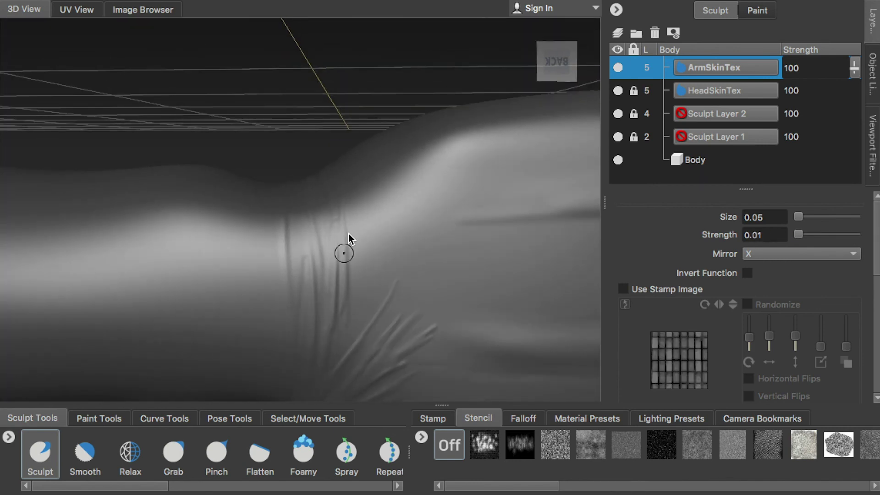
Check the palm reference photo, then carve two parallel diagonal crease lines across the palm.
left_click_drag(287, 248, 336, 246, "alt")
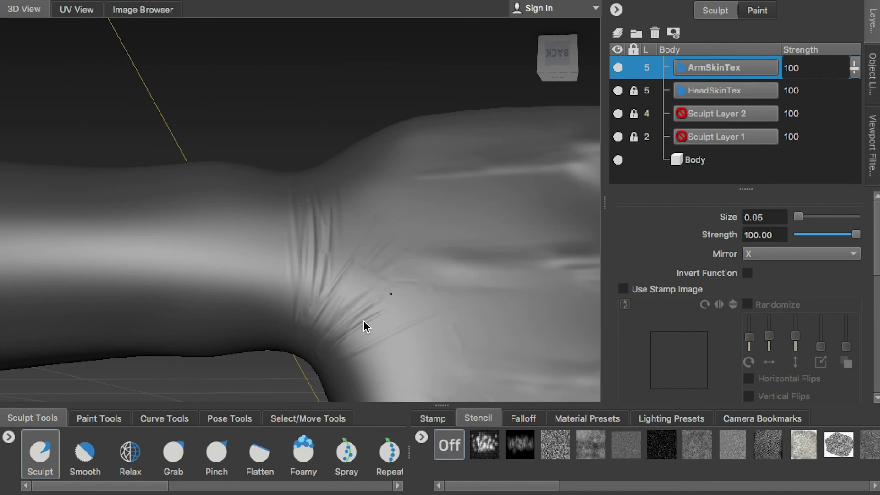
mouse_move(482, 236)
left_mouse_down("alt")
mouse_move(323, 277)
mouse_move(328, 216)
mouse_move(312, 270)
mouse_move(332, 263)
mouse_move(315, 237)
left_mouse_up("alt")
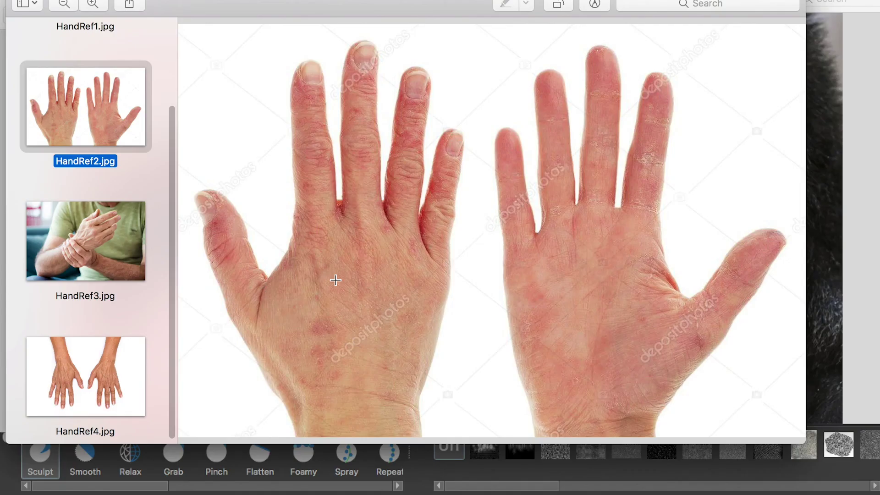
key("Up")
key("Down")
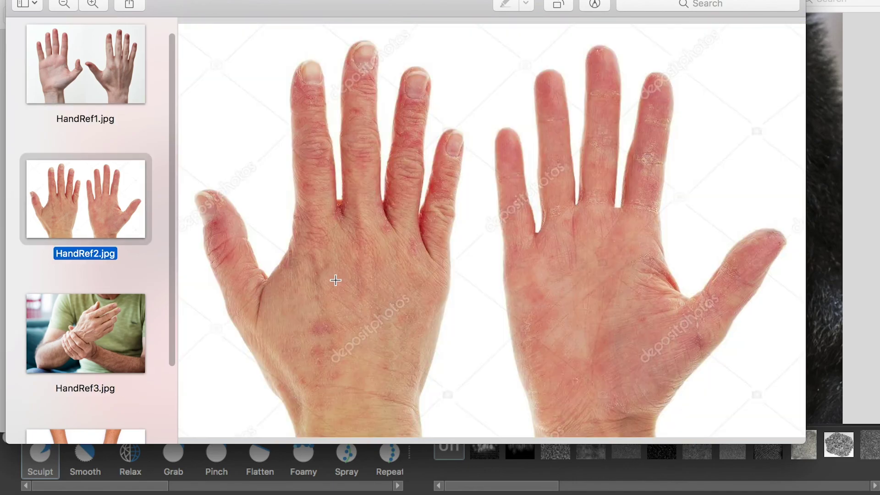
key("super+Tab")
left_click(747, 273)
left_click_drag(357, 195, 271, 283)
key("super+Tab")
key("super+Tab")
left_click_drag(384, 158, 323, 295)
key("super+Tab")
key("super+Tab")
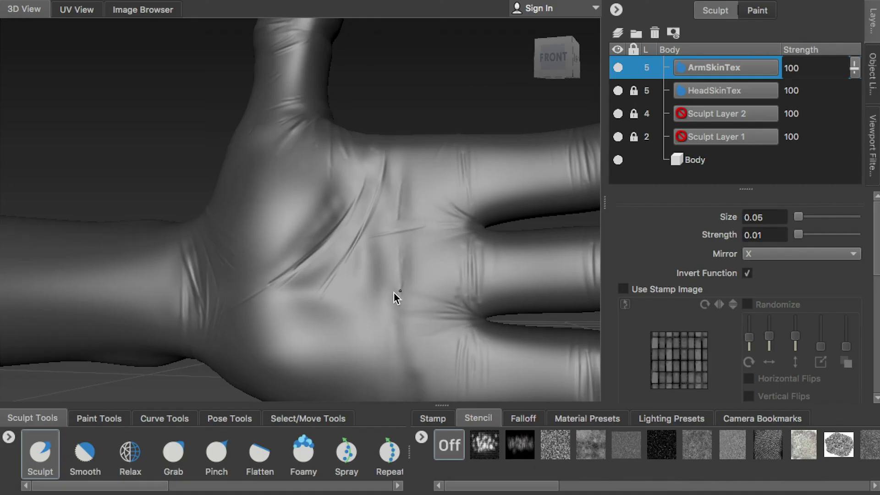
Tilt the palm view, smooth part of the palm creases, and bring up the hand reference photos.
middle_click_drag(416, 343, 411, 264)
mouse_move(419, 314)
middle_mouse_down()
mouse_move(434, 221)
mouse_move(434, 305)
mouse_move(405, 263)
mouse_move(429, 320)
middle_mouse_up()
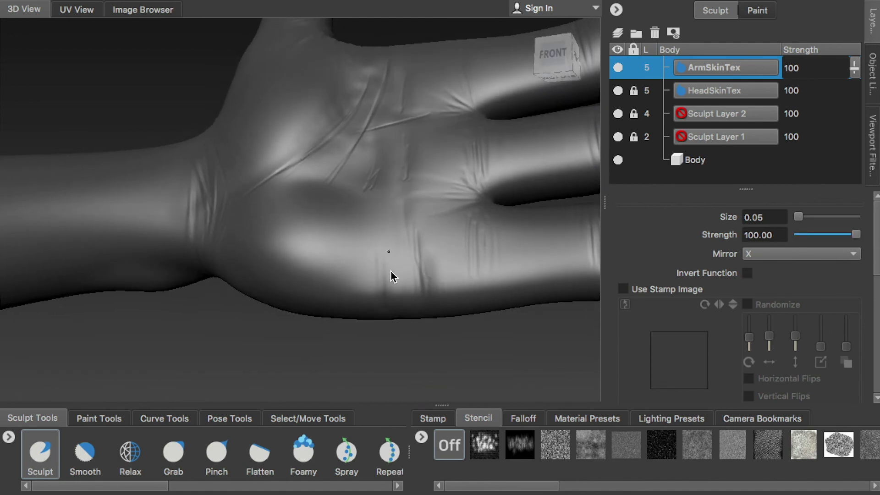
middle_click_drag(391, 292, 389, 235)
key("super+Tab")
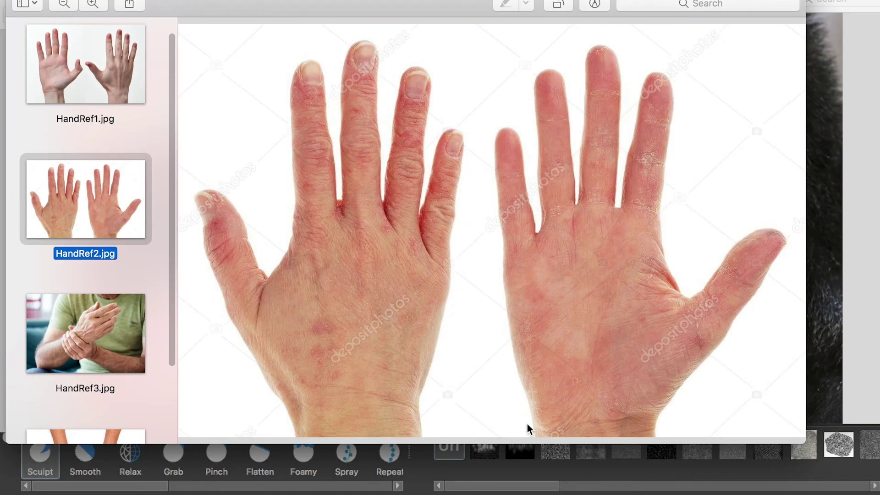
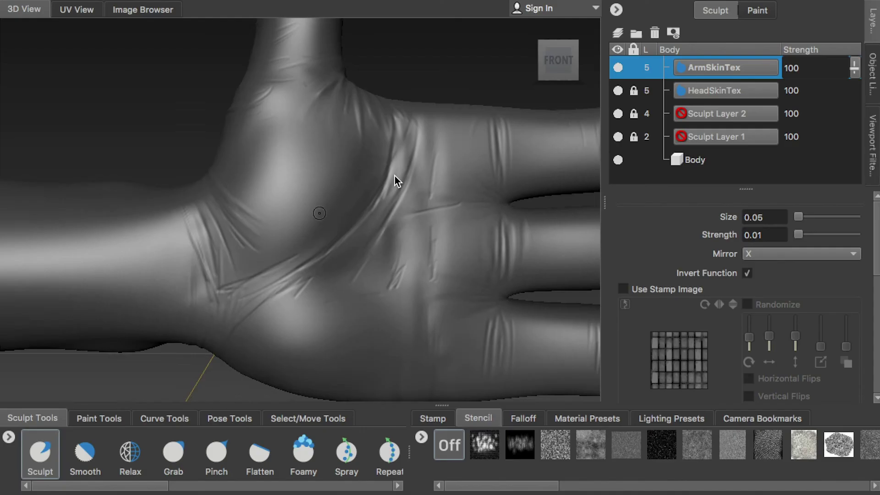
Orbit and zoom in closer on the sculpted palm.
left_click_drag(395, 181, 293, 187, "alt")
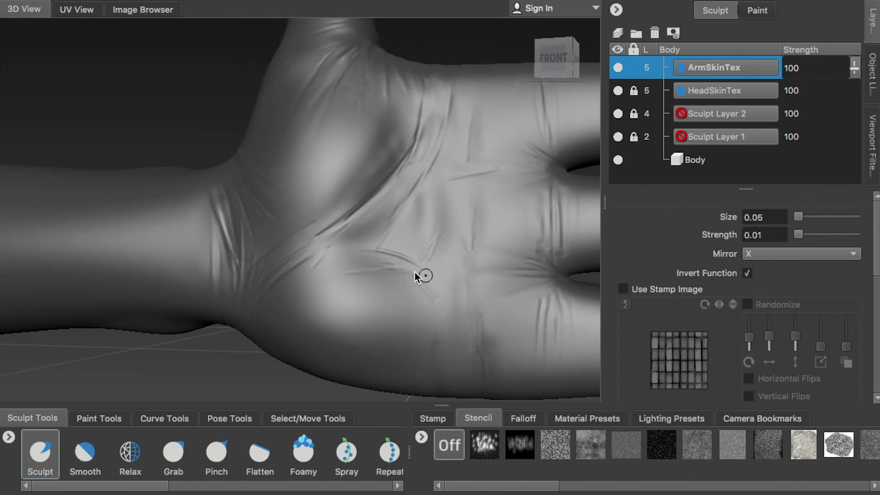
Sculpt a crease into the palm and wrinkles across the back of the hand.
left_click_drag(430, 245, 430, 203)
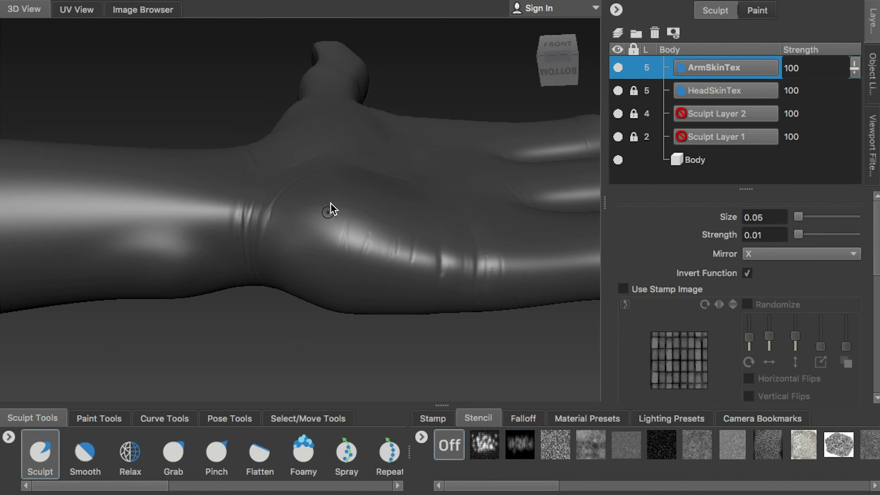
mouse_move(331, 209)
left_mouse_down("alt")
mouse_move(311, 203)
mouse_move(334, 212)
mouse_move(367, 202)
left_mouse_up("alt")
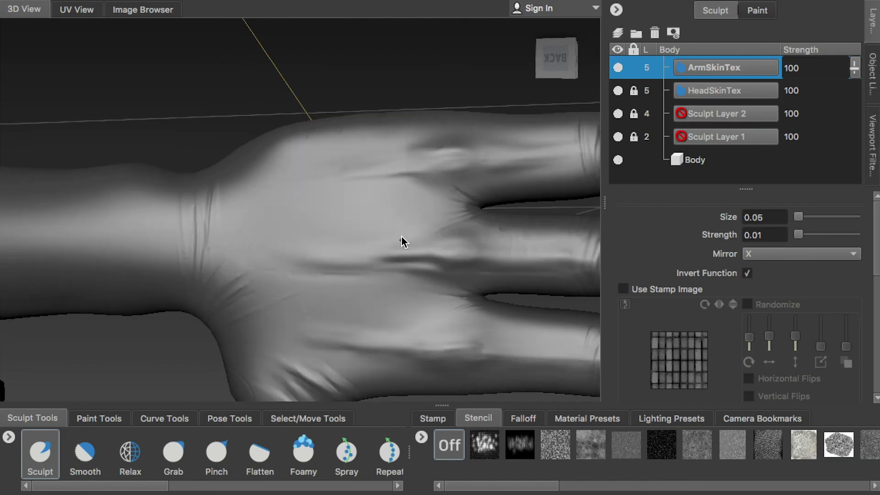
mouse_move(401, 236)
left_mouse_down()
mouse_move(422, 195)
mouse_move(456, 179)
left_mouse_up()
mouse_move(438, 166)
left_mouse_down()
mouse_move(465, 160)
mouse_move(468, 146)
left_mouse_up()
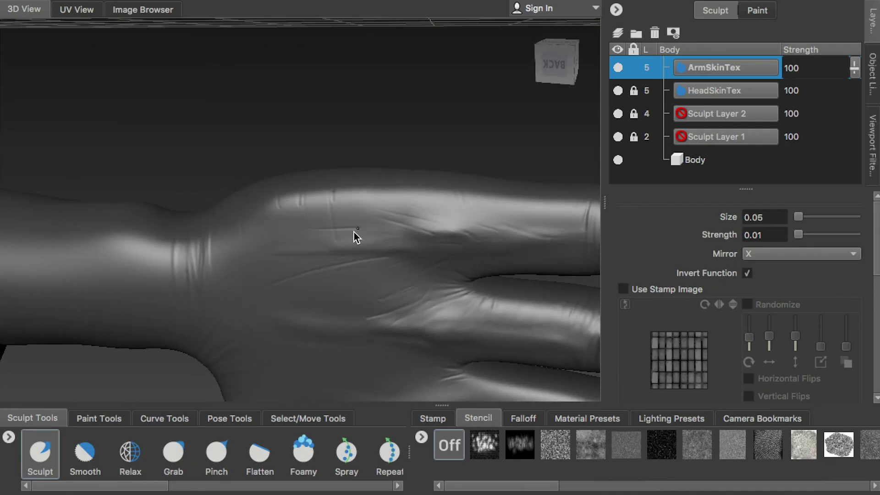
Inspect the hand and fingers from several angles and glance at the hand reference photos.
mouse_move(276, 244)
middle_mouse_down()
mouse_move(347, 244)
mouse_move(301, 210)
mouse_move(250, 198)
mouse_move(288, 200)
mouse_move(296, 239)
mouse_move(254, 202)
mouse_move(316, 243)
mouse_move(276, 227)
mouse_move(330, 216)
mouse_move(344, 191)
mouse_move(381, 202)
mouse_move(353, 271)
mouse_move(385, 238)
mouse_move(356, 211)
middle_mouse_up()
mouse_move(272, 183)
middle_mouse_down()
mouse_move(383, 254)
mouse_move(355, 189)
mouse_move(401, 257)
mouse_move(370, 202)
middle_mouse_up()
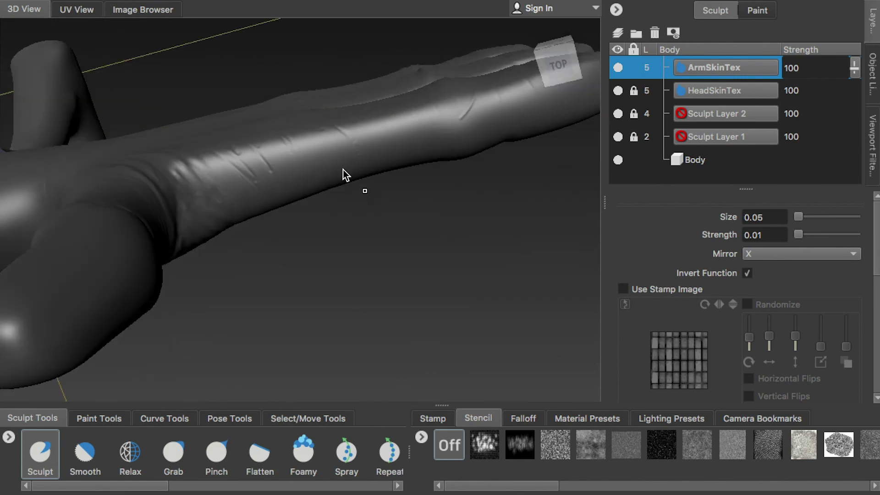
mouse_move(347, 159)
middle_mouse_down()
mouse_move(333, 272)
mouse_move(336, 148)
mouse_move(352, 184)
mouse_move(373, 161)
mouse_move(360, 219)
mouse_move(285, 155)
mouse_move(306, 284)
middle_mouse_up()
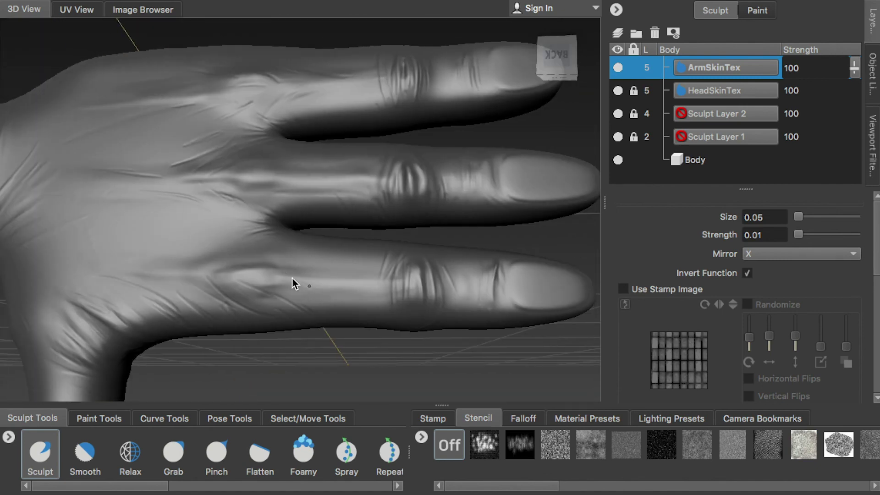
mouse_move(356, 242)
middle_mouse_down()
mouse_move(336, 246)
mouse_move(313, 198)
mouse_move(290, 235)
mouse_move(304, 281)
mouse_move(370, 265)
mouse_move(284, 271)
mouse_move(321, 279)
middle_mouse_up()
key("super+Tab")
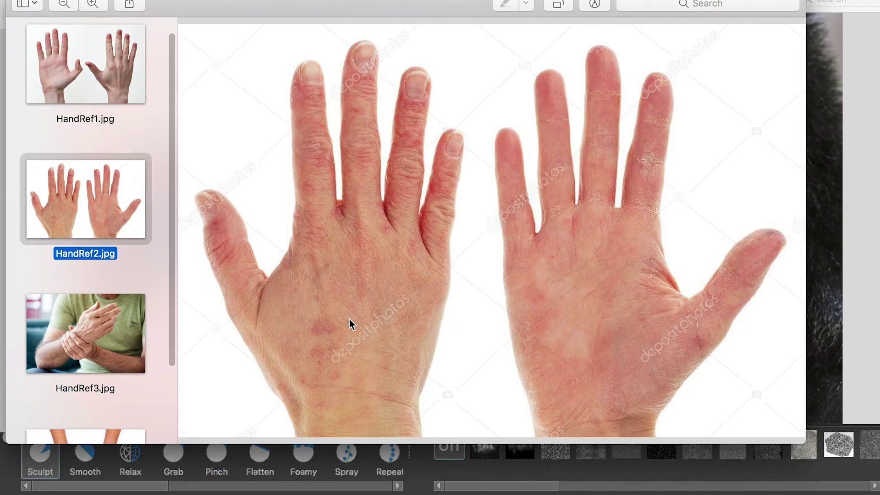
key("super+Tab")
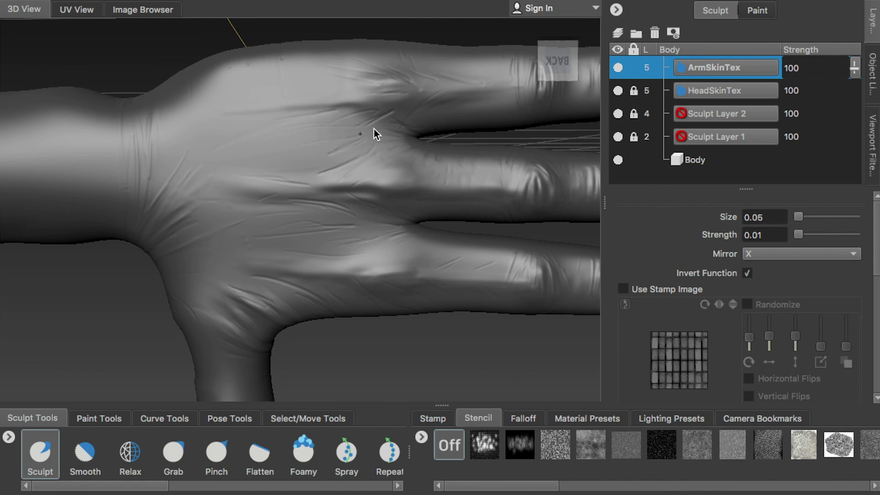
mouse_move(367, 206)
middle_mouse_down()
mouse_move(366, 222)
mouse_move(227, 182)
middle_mouse_up()
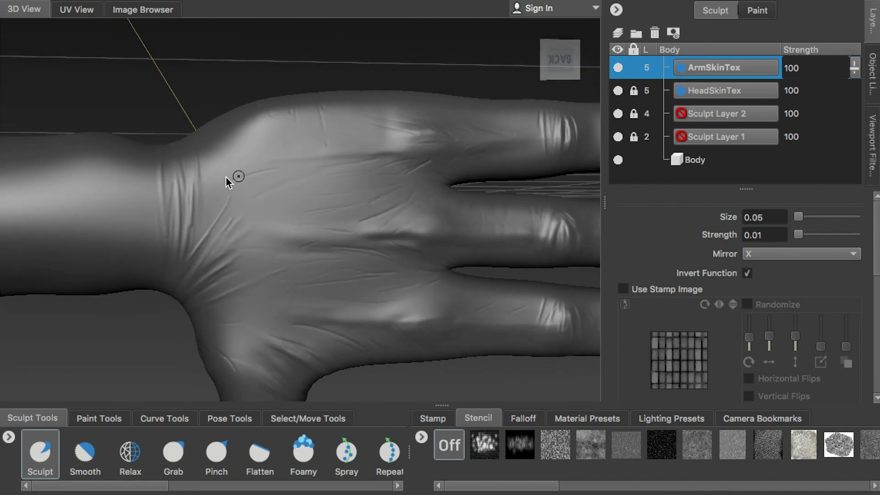
mouse_move(310, 142)
middle_mouse_down()
mouse_move(287, 145)
mouse_move(267, 95)
mouse_move(282, 201)
mouse_move(332, 249)
mouse_move(317, 242)
middle_mouse_up()
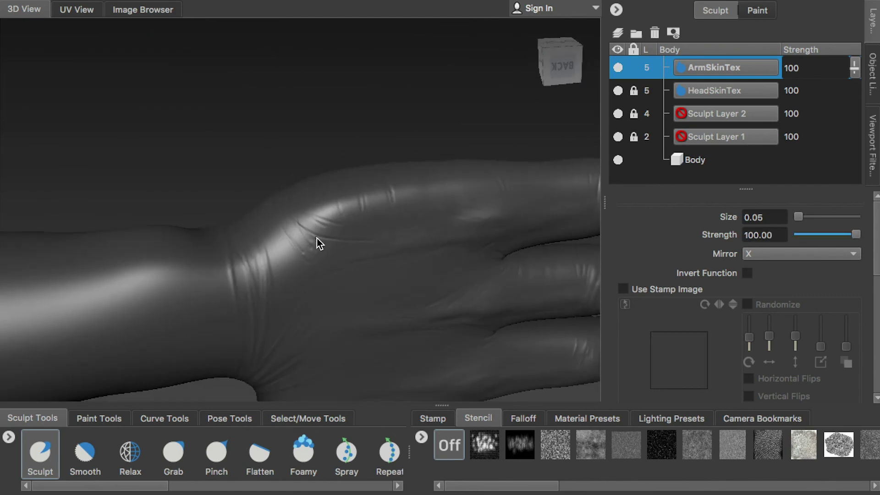
mouse_move(385, 263)
middle_mouse_down()
mouse_move(444, 222)
mouse_move(320, 213)
mouse_move(340, 217)
mouse_move(334, 238)
mouse_move(349, 103)
mouse_move(359, 210)
mouse_move(374, 232)
mouse_move(274, 177)
mouse_move(241, 324)
mouse_move(290, 324)
middle_mouse_up()
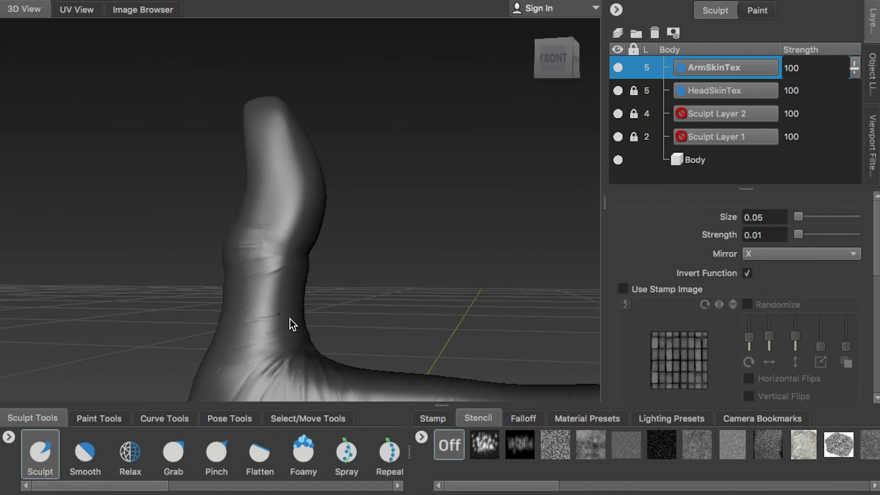
mouse_move(270, 222)
middle_mouse_down()
mouse_move(324, 338)
mouse_move(307, 281)
mouse_move(255, 269)
mouse_move(259, 292)
mouse_move(210, 291)
mouse_move(336, 285)
middle_mouse_up()
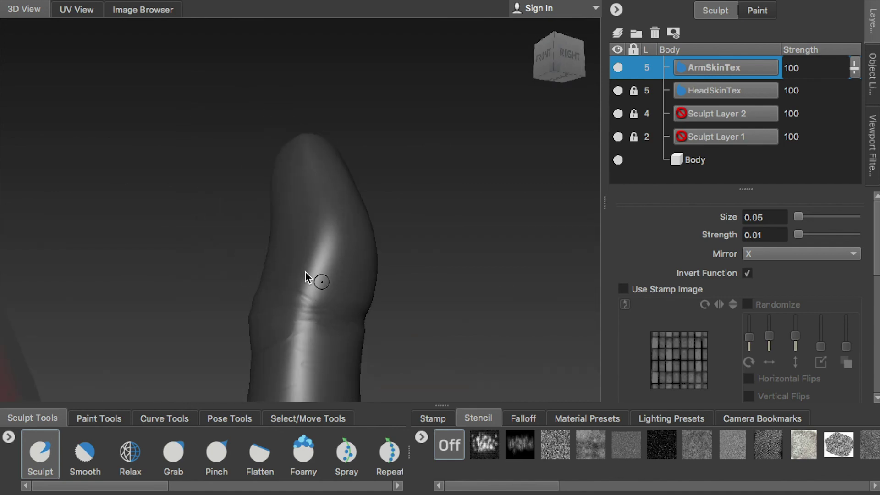
mouse_move(292, 317)
middle_mouse_down()
mouse_move(346, 230)
mouse_move(273, 231)
mouse_move(299, 174)
mouse_move(387, 252)
mouse_move(409, 261)
mouse_move(414, 249)
mouse_move(354, 244)
mouse_move(368, 183)
mouse_move(345, 175)
middle_mouse_up()
mouse_move(351, 220)
middle_mouse_down()
mouse_move(358, 213)
mouse_move(346, 197)
mouse_move(359, 197)
mouse_move(298, 169)
mouse_move(378, 274)
mouse_move(497, 287)
middle_mouse_up()
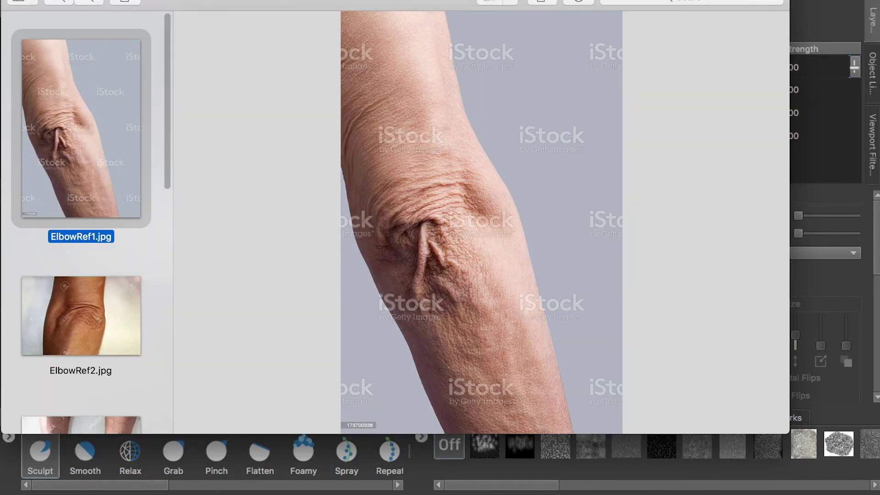
key("Down")
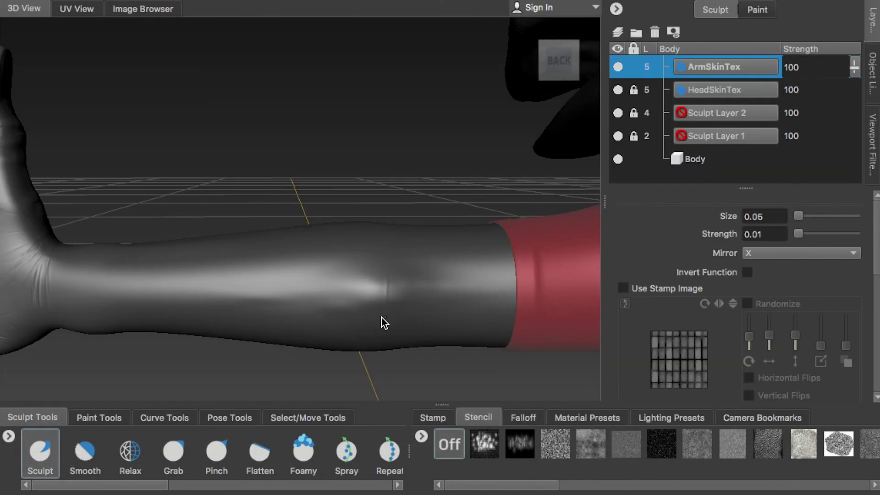
Enlarge the Sculpt brush to size 0.09 for the elbow folds.
scroll(390, 309, "up", 3)
scroll(182, 150, "up", 5)
scroll(330, 122, "down", 3)
scroll(323, 133, "down", 2)
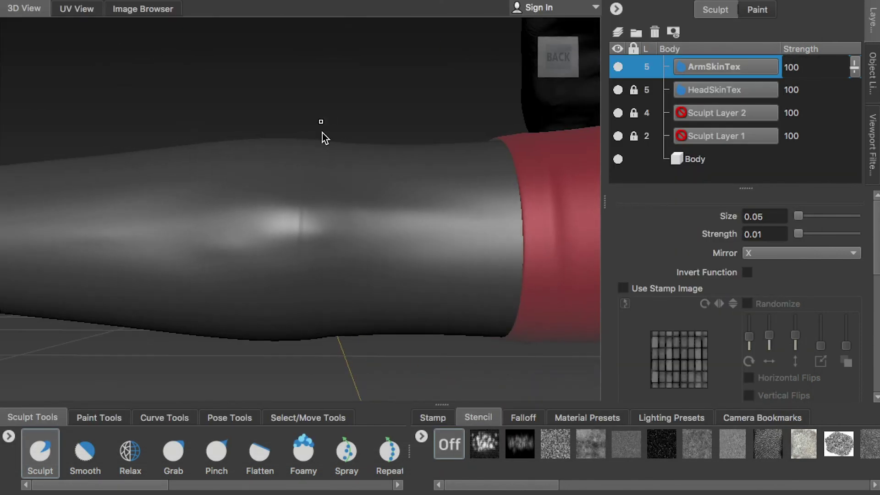
mouse_move(318, 199)
left_mouse_down()
mouse_move(309, 148)
mouse_move(338, 193)
mouse_move(318, 279)
mouse_move(311, 247)
left_mouse_up()
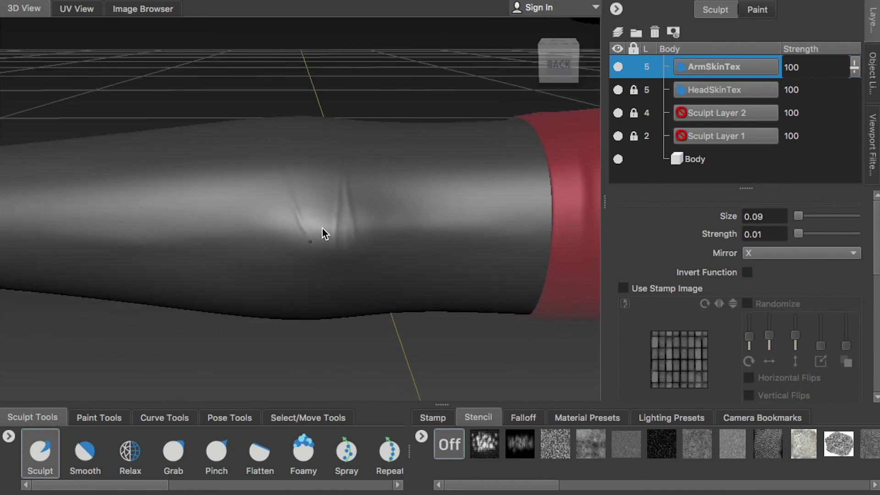
Sculpt creases across the inner elbow, tumbling around the folds.
left_click_drag(318, 195, 315, 273, "alt")
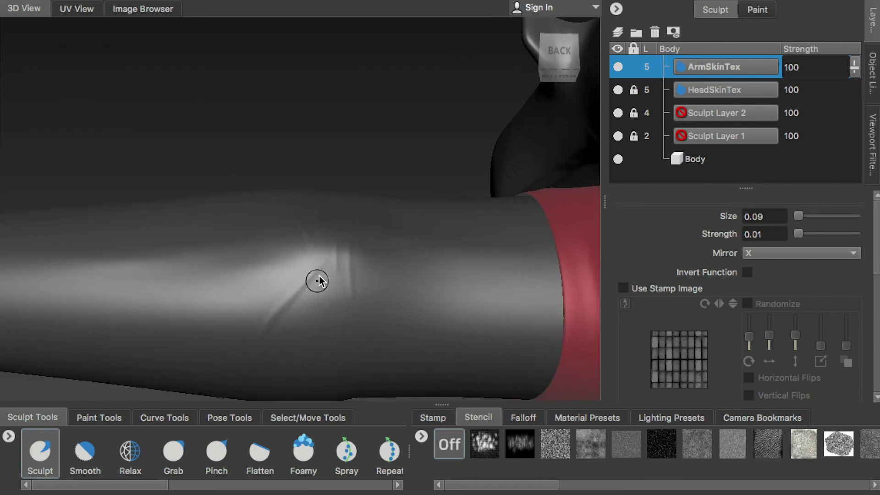
left_click_drag(293, 260, 312, 214, "alt")
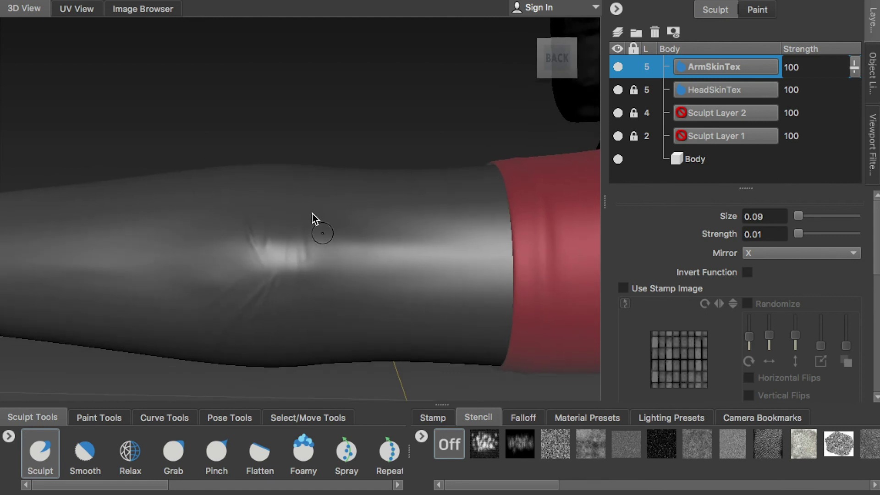
mouse_move(356, 257)
left_mouse_down("alt")
mouse_move(341, 246)
mouse_move(369, 188)
mouse_move(343, 328)
mouse_move(339, 261)
mouse_move(314, 236)
left_mouse_up("alt")
mouse_move(341, 319)
right_mouse_down("alt")
mouse_move(348, 269)
mouse_move(358, 291)
right_mouse_up("alt")
mouse_move(357, 291)
left_mouse_down("alt")
mouse_move(418, 330)
mouse_move(292, 255)
left_mouse_up("alt")
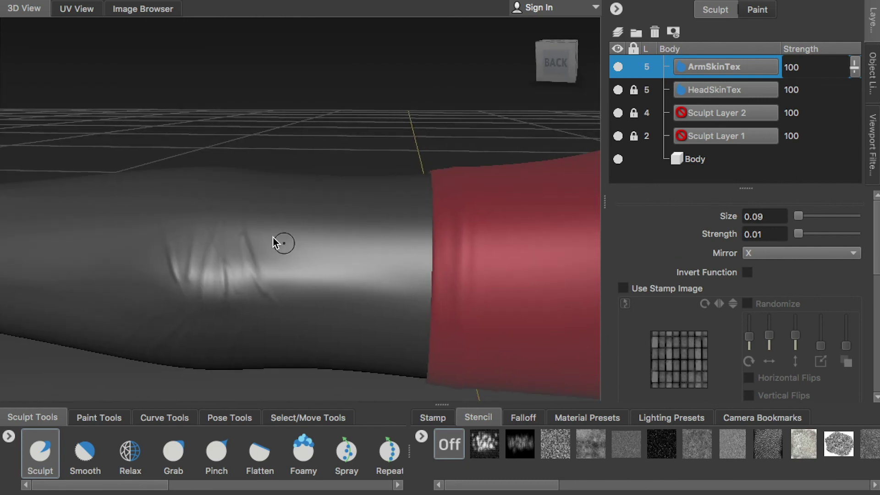
mouse_move(291, 310)
right_mouse_down("alt")
mouse_move(314, 378)
mouse_move(381, 318)
mouse_move(297, 273)
mouse_move(421, 281)
right_mouse_up("alt")
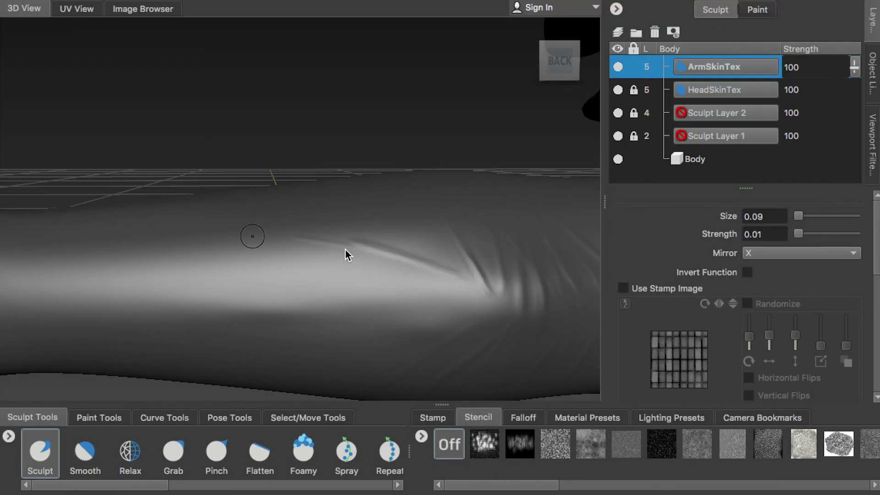
Check the elbow folds from underneath and set the brush to carve inward.
mouse_move(346, 249)
left_mouse_down("alt")
mouse_move(453, 293)
mouse_move(287, 257)
left_mouse_up("alt")
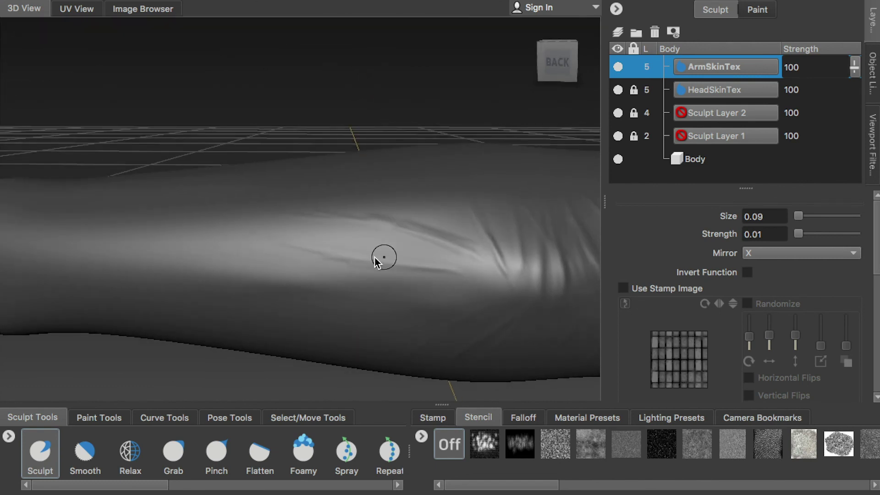
mouse_move(423, 295)
left_mouse_down("alt")
mouse_move(414, 270)
mouse_move(429, 275)
mouse_move(275, 249)
mouse_move(220, 255)
mouse_move(314, 247)
left_mouse_up("alt")
mouse_move(216, 287)
left_mouse_down("alt")
mouse_move(202, 301)
mouse_move(207, 291)
mouse_move(236, 318)
mouse_move(243, 249)
left_mouse_up("alt")
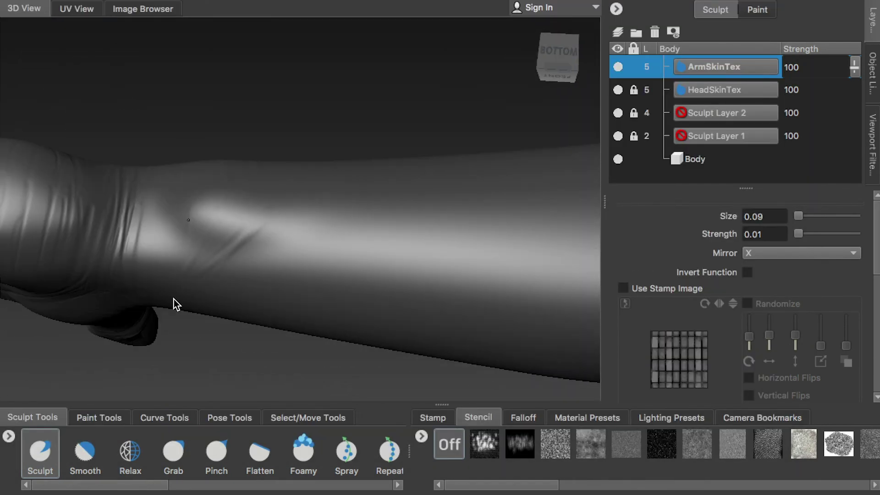
left_click_drag(193, 207, 184, 221, "alt")
mouse_move(219, 272)
left_mouse_down("alt")
mouse_move(221, 230)
mouse_move(280, 197)
mouse_move(257, 254)
mouse_move(282, 280)
mouse_move(303, 178)
mouse_move(301, 359)
mouse_move(281, 382)
mouse_move(263, 212)
mouse_move(236, 228)
mouse_move(259, 180)
left_mouse_up("alt")
mouse_move(278, 289)
left_mouse_down("alt")
mouse_move(265, 228)
mouse_move(298, 151)
mouse_move(409, 238)
mouse_move(376, 96)
mouse_move(425, 231)
mouse_move(272, 204)
mouse_move(288, 276)
mouse_move(343, 287)
mouse_move(348, 383)
mouse_move(403, 294)
mouse_move(328, 282)
mouse_move(232, 233)
mouse_move(328, 208)
mouse_move(259, 146)
mouse_move(237, 276)
mouse_move(226, 210)
mouse_move(199, 142)
mouse_move(199, 311)
mouse_move(183, 412)
mouse_move(350, 265)
mouse_move(401, 261)
mouse_move(338, 243)
mouse_move(362, 311)
mouse_move(342, 144)
mouse_move(353, 228)
mouse_move(335, 196)
mouse_move(310, 98)
mouse_move(324, 161)
left_mouse_up("alt")
left_click(748, 272)
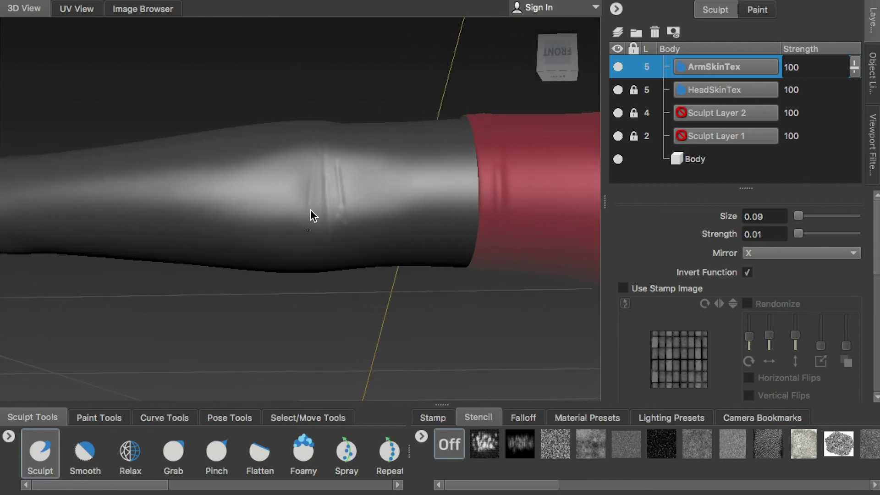
Frame the wrinkled forearm closely and switch the brush back to raising the surface.
mouse_move(332, 250)
left_mouse_down("alt")
mouse_move(330, 271)
mouse_move(325, 111)
mouse_move(304, 249)
mouse_move(360, 161)
mouse_move(287, 200)
left_mouse_up("alt")
mouse_move(291, 291)
left_mouse_down("alt")
mouse_move(328, 252)
mouse_move(370, 179)
left_mouse_up("alt")
mouse_move(467, 171)
left_mouse_down("alt")
mouse_move(446, 169)
mouse_move(309, 230)
mouse_move(440, 277)
mouse_move(478, 242)
mouse_move(237, 182)
left_mouse_up("alt")
scroll(294, 211, "down", 5)
mouse_move(238, 182)
right_mouse_down("alt")
mouse_move(246, 218)
mouse_move(265, 210)
mouse_move(305, 246)
mouse_move(449, 237)
right_mouse_up("alt")
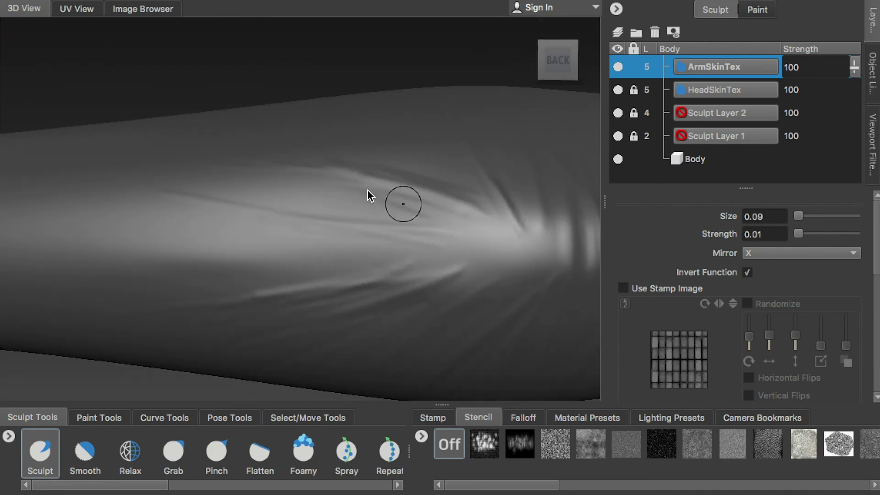
right_click_drag(467, 199, 346, 211, "alt")
left_click(734, 272)
Sculpt vertical wrinkles along the middle forearm and subtle ones on its underside.
mouse_move(345, 217)
left_mouse_down("alt")
mouse_move(298, 264)
mouse_move(275, 342)
mouse_move(278, 220)
mouse_move(340, 215)
mouse_move(269, 252)
mouse_move(247, 285)
mouse_move(257, 256)
mouse_move(224, 167)
mouse_move(210, 226)
mouse_move(204, 220)
mouse_move(206, 147)
left_mouse_up("alt")
mouse_move(200, 188)
left_mouse_down("alt")
mouse_move(270, 110)
mouse_move(277, 250)
mouse_move(274, 234)
mouse_move(324, 316)
mouse_move(280, 255)
mouse_move(306, 231)
mouse_move(331, 260)
mouse_move(281, 224)
mouse_move(304, 185)
left_mouse_up("alt")
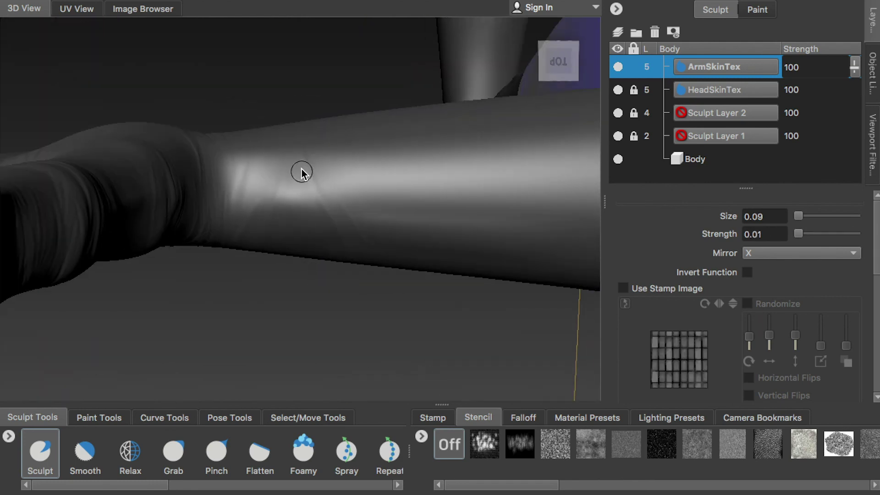
mouse_move(312, 219)
left_mouse_down("alt")
mouse_move(360, 230)
mouse_move(363, 298)
left_mouse_up("alt")
mouse_move(338, 343)
left_mouse_down("alt")
mouse_move(385, 248)
mouse_move(289, 193)
mouse_move(377, 230)
mouse_move(279, 247)
mouse_move(338, 308)
mouse_move(289, 228)
left_mouse_up("alt")
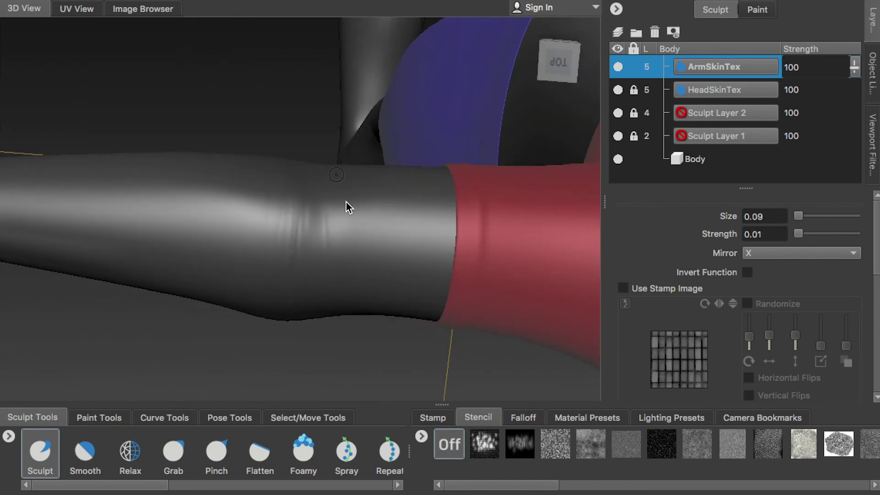
mouse_move(379, 249)
left_mouse_down("alt")
mouse_move(336, 139)
mouse_move(287, 172)
mouse_move(275, 133)
left_mouse_up("alt")
mouse_move(275, 133)
left_mouse_down()
mouse_move(281, 235)
mouse_move(281, 155)
left_mouse_up()
mouse_move(281, 156)
left_mouse_down("alt")
mouse_move(256, 157)
mouse_move(304, 202)
mouse_move(333, 149)
left_mouse_up("alt")
mouse_move(320, 108)
left_mouse_down("alt")
mouse_move(334, 167)
mouse_move(311, 157)
mouse_move(351, 106)
mouse_move(444, 289)
mouse_move(377, 219)
left_mouse_up("alt")
mouse_move(416, 263)
left_mouse_down("alt")
mouse_move(436, 150)
mouse_move(407, 228)
mouse_move(337, 134)
left_mouse_up("alt")
left_click_drag(340, 97, 458, 235)
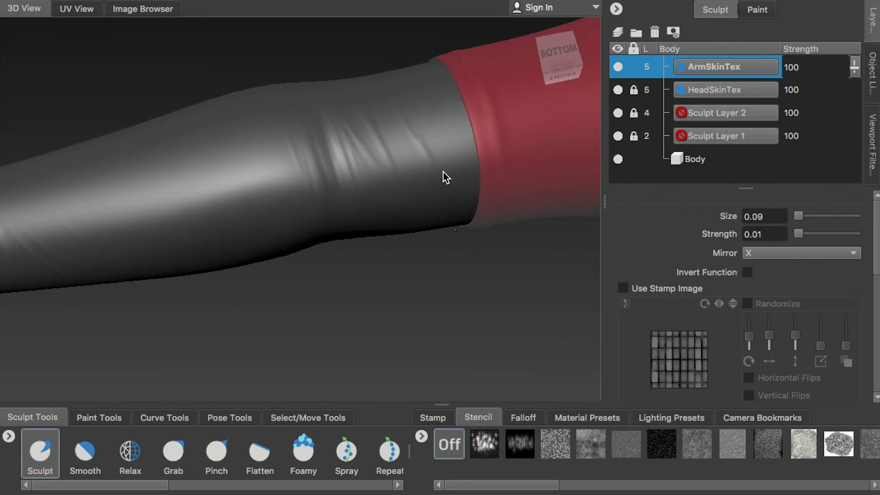
Review the arm and hand, then the whole body down to the legs and feet.
mouse_move(448, 102)
left_mouse_down("alt")
mouse_move(390, 181)
mouse_move(415, 68)
mouse_move(370, 109)
mouse_move(337, 23)
mouse_move(375, 190)
left_mouse_up("alt")
mouse_move(375, 191)
right_mouse_down("alt")
mouse_move(420, 269)
mouse_move(354, 186)
mouse_move(334, 220)
right_mouse_up("alt")
mouse_move(334, 220)
left_mouse_down("alt")
mouse_move(311, 190)
mouse_move(481, 252)
mouse_move(382, 190)
mouse_move(373, 221)
mouse_move(170, 238)
left_mouse_up("alt")
mouse_move(169, 237)
right_mouse_down("alt")
mouse_move(351, 240)
mouse_move(334, 206)
right_mouse_up("alt")
mouse_move(334, 206)
left_mouse_down("alt")
mouse_move(507, 241)
mouse_move(350, 234)
mouse_move(397, 261)
left_mouse_up("alt")
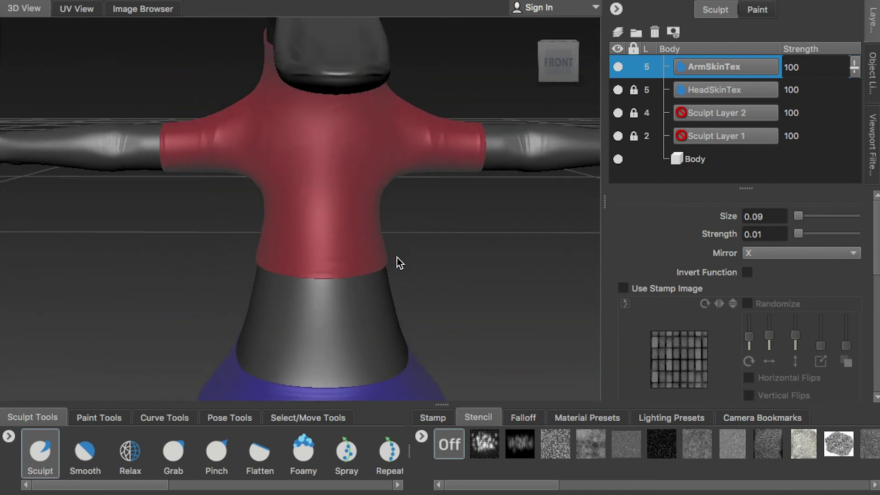
right_click_drag(397, 261, 392, 135, "alt")
left_click_drag(392, 139, 299, 186, "alt")
Check the FootRef foot reference photos and frame a close-up of one lower leg.
key("super+Tab")
key("Down")
key("Down")
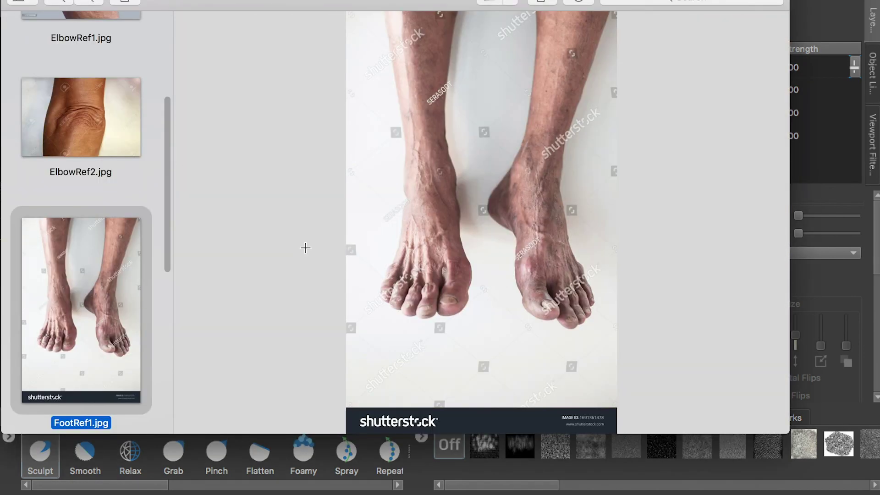
key("Down")
key("Up")
key("super+Tab")
right_click_drag(407, 265, 405, 244, "alt")
mouse_move(406, 244)
left_mouse_down("alt")
mouse_move(343, 161)
mouse_move(344, 214)
left_mouse_up("alt")
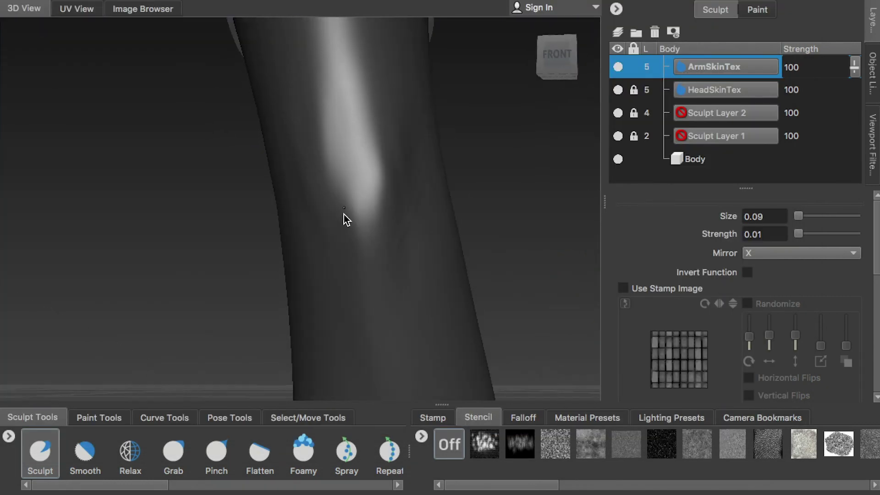
Sculpt horizontal and diagonal wrinkles across the knee.
left_click_drag(343, 128, 348, 138, "alt")
left_click_drag(320, 133, 358, 130)
left_click_drag(403, 156, 362, 158, "alt")
mouse_move(328, 159)
left_mouse_down()
mouse_move(358, 208)
mouse_move(240, 173)
mouse_move(194, 130)
mouse_move(306, 274)
mouse_move(229, 177)
left_mouse_up()
left_click_drag(387, 291, 324, 183, "alt")
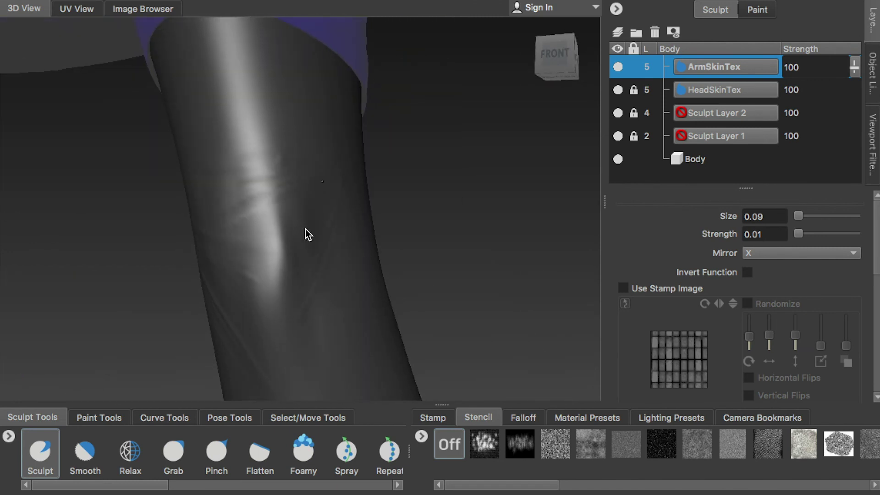
left_click_drag(236, 232, 330, 177, "alt")
left_click_drag(332, 243, 321, 316)
mouse_move(354, 262)
left_mouse_down("alt")
mouse_move(324, 256)
mouse_move(338, 236)
mouse_move(304, 245)
mouse_move(328, 249)
mouse_move(401, 156)
left_mouse_up("alt")
Orbit around the leg below the blue shorts to inspect the creases at its bend.
mouse_move(392, 98)
left_mouse_down("alt")
mouse_move(323, 185)
mouse_move(367, 128)
mouse_move(263, 97)
mouse_move(276, 225)
mouse_move(350, 195)
left_mouse_up("alt")
mouse_move(399, 219)
left_mouse_down("alt")
mouse_move(281, 288)
mouse_move(345, 252)
mouse_move(417, 232)
mouse_move(324, 186)
mouse_move(356, 245)
mouse_move(268, 260)
mouse_move(200, 218)
mouse_move(193, 161)
left_mouse_up("alt")
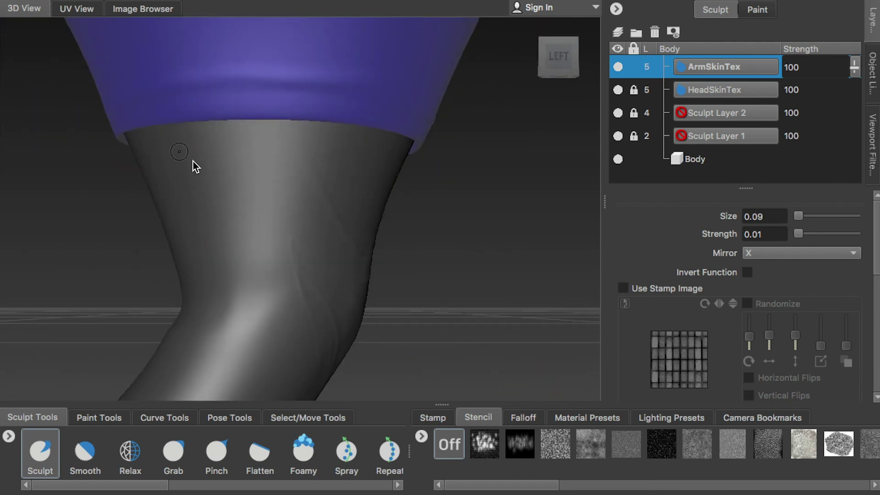
mouse_move(277, 161)
left_mouse_down("alt")
mouse_move(288, 151)
mouse_move(357, 194)
mouse_move(329, 236)
mouse_move(301, 223)
mouse_move(247, 270)
mouse_move(274, 277)
mouse_move(280, 313)
mouse_move(328, 225)
left_mouse_up("alt")
mouse_move(289, 271)
left_mouse_down("alt")
mouse_move(353, 137)
mouse_move(303, 185)
mouse_move(313, 258)
mouse_move(248, 261)
mouse_move(271, 281)
mouse_move(257, 307)
mouse_move(333, 328)
mouse_move(280, 284)
left_mouse_up("alt")
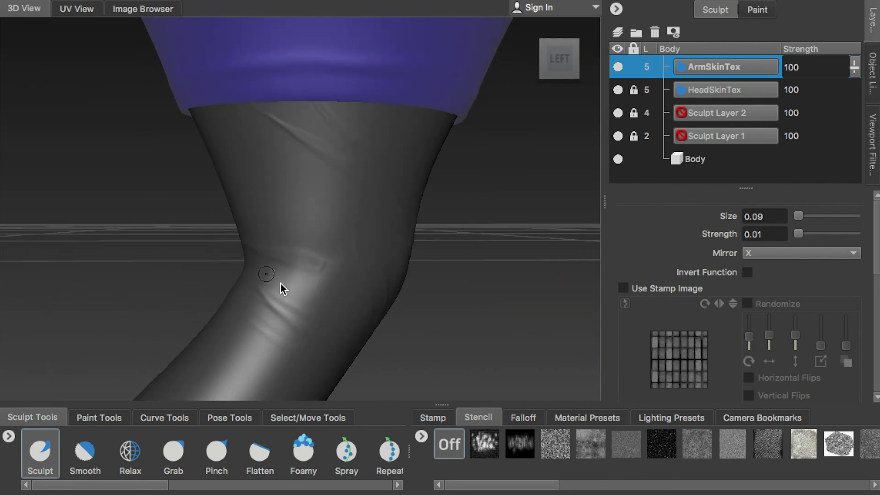
mouse_move(277, 235)
left_mouse_down("alt")
mouse_move(298, 220)
mouse_move(261, 151)
mouse_move(364, 285)
mouse_move(350, 302)
mouse_move(301, 272)
mouse_move(268, 204)
mouse_move(125, 220)
mouse_move(268, 208)
mouse_move(246, 219)
mouse_move(270, 237)
left_mouse_up("alt")
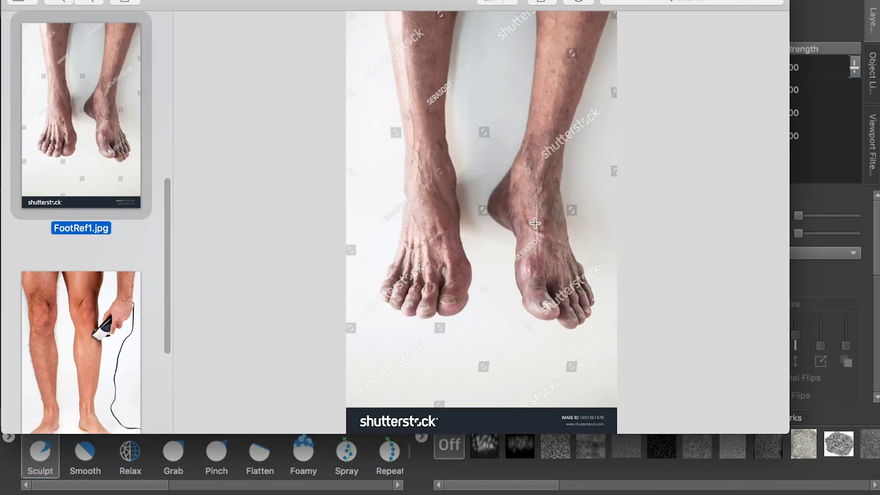
mouse_move(271, 229)
left_mouse_down("alt")
mouse_move(253, 162)
mouse_move(307, 189)
mouse_move(275, 218)
mouse_move(430, 198)
mouse_move(267, 206)
mouse_move(287, 184)
left_mouse_up("alt")
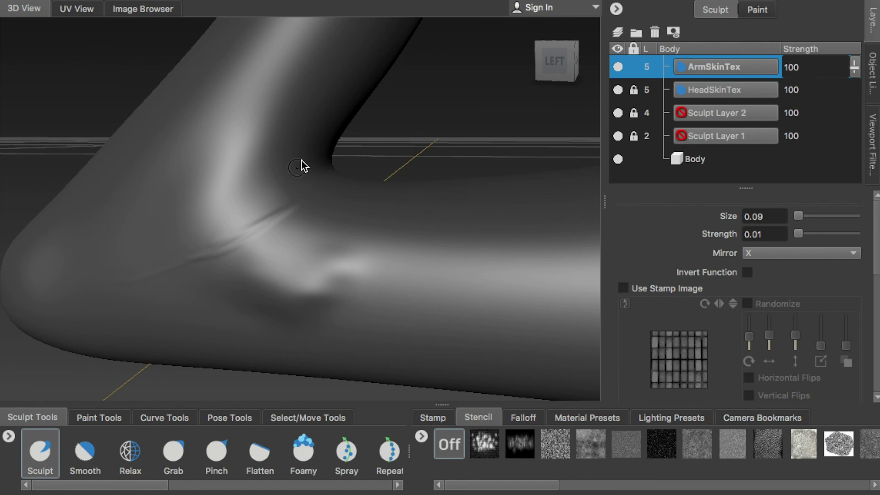
left_click_drag(269, 151, 310, 200, "alt")
mouse_move(272, 255)
left_mouse_down("alt")
mouse_move(216, 210)
mouse_move(181, 139)
mouse_move(189, 116)
mouse_move(219, 134)
mouse_move(365, 152)
left_mouse_up("alt")
Compare with the forearm, then frame the leg bend and foot up close.
mouse_move(413, 204)
left_mouse_down("alt")
mouse_move(320, 248)
mouse_move(363, 247)
left_mouse_up("alt")
mouse_move(345, 203)
left_mouse_down("alt")
mouse_move(221, 154)
mouse_move(371, 185)
left_mouse_up("alt")
mouse_move(215, 186)
left_mouse_down("alt")
mouse_move(304, 189)
mouse_move(282, 163)
left_mouse_up("alt")
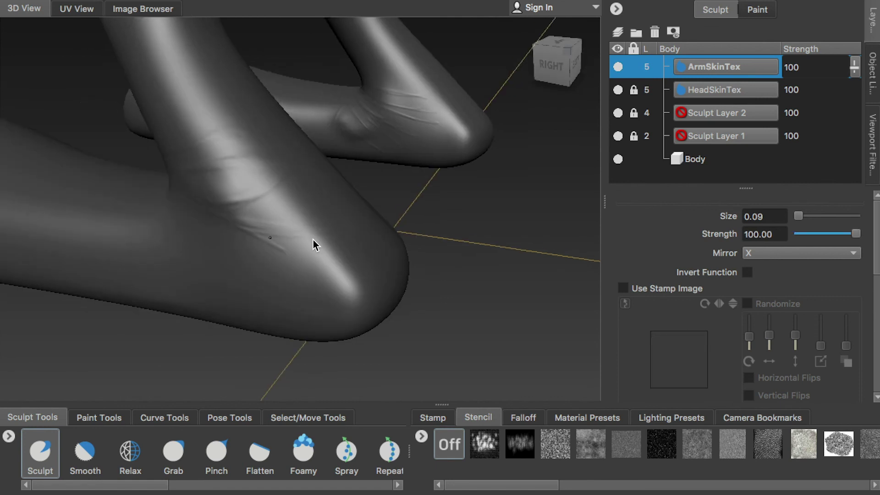
left_click_drag(283, 237, 274, 194, "alt")
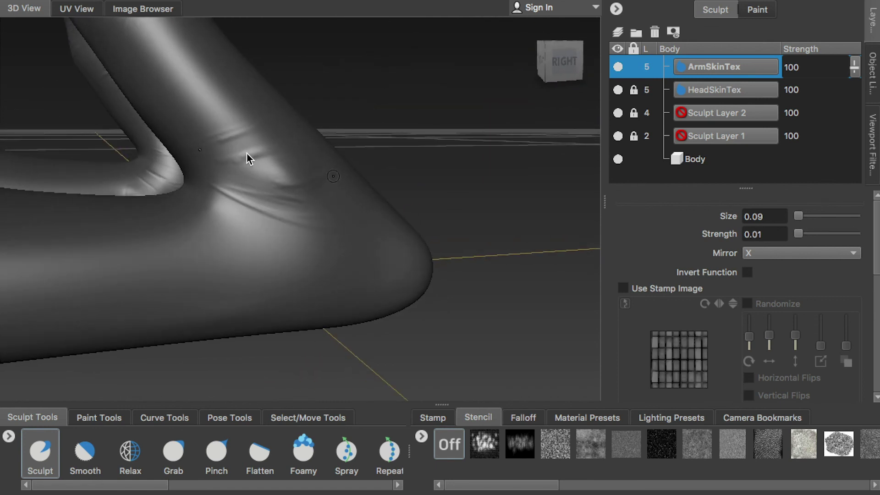
left_click_drag(320, 194, 336, 250, "alt")
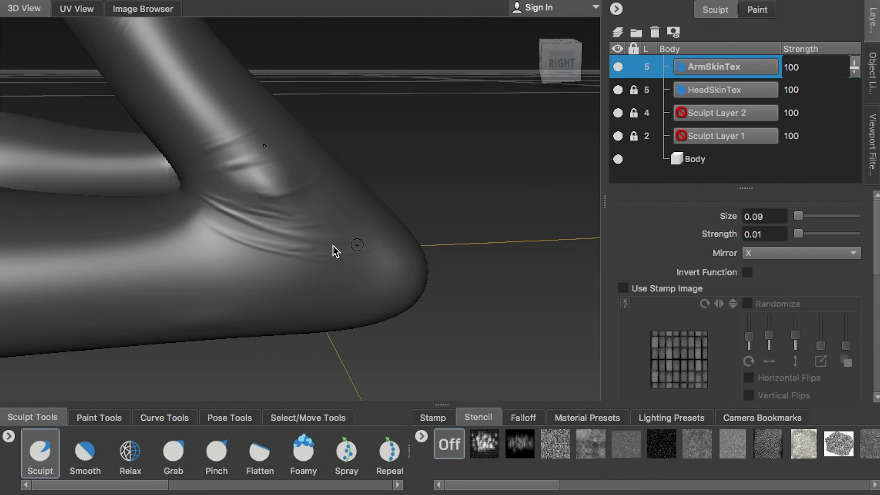
mouse_move(251, 236)
left_mouse_down("alt")
mouse_move(220, 233)
mouse_move(248, 195)
mouse_move(181, 124)
left_mouse_up("alt")
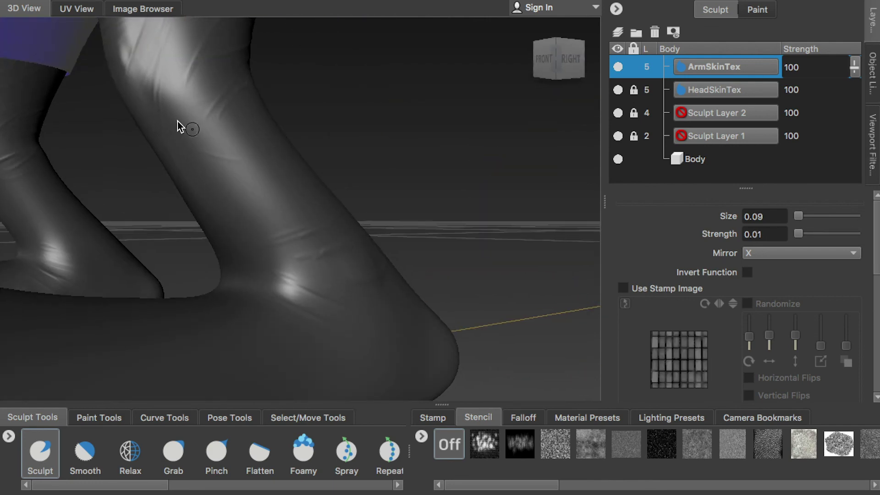
mouse_move(342, 181)
left_mouse_down("alt")
mouse_move(198, 229)
mouse_move(207, 188)
mouse_move(321, 234)
left_mouse_up("alt")
mouse_move(281, 267)
left_mouse_down("alt")
mouse_move(244, 248)
mouse_move(407, 269)
mouse_move(199, 150)
left_mouse_up("alt")
mouse_move(199, 150)
right_mouse_down("alt")
mouse_move(336, 192)
mouse_move(426, 255)
right_mouse_up("alt")
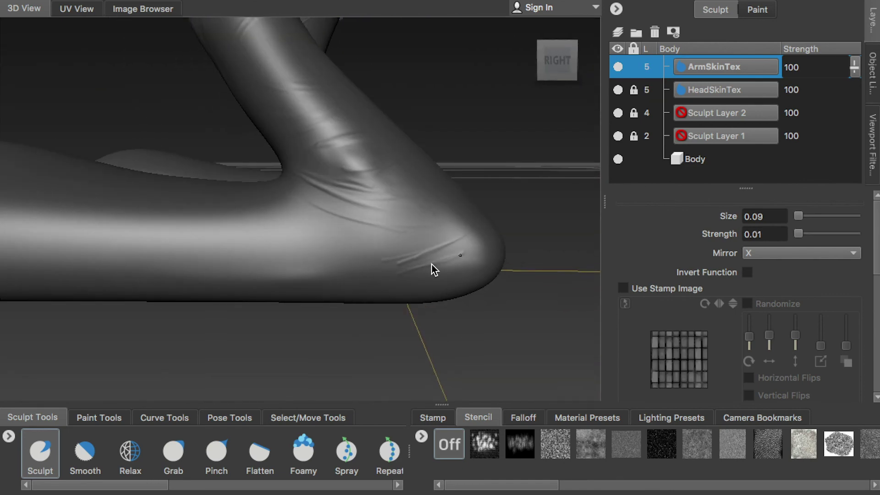
Smooth excess wrinkles near the ankle tip, review the foot, and lock the ArmSkinTex layer.
left_click_drag(463, 250, 387, 258, "shift")
mouse_move(421, 218)
left_mouse_down("alt")
mouse_move(433, 245)
mouse_move(350, 297)
left_mouse_up("alt")
left_click_drag(350, 266, 410, 250, "alt")
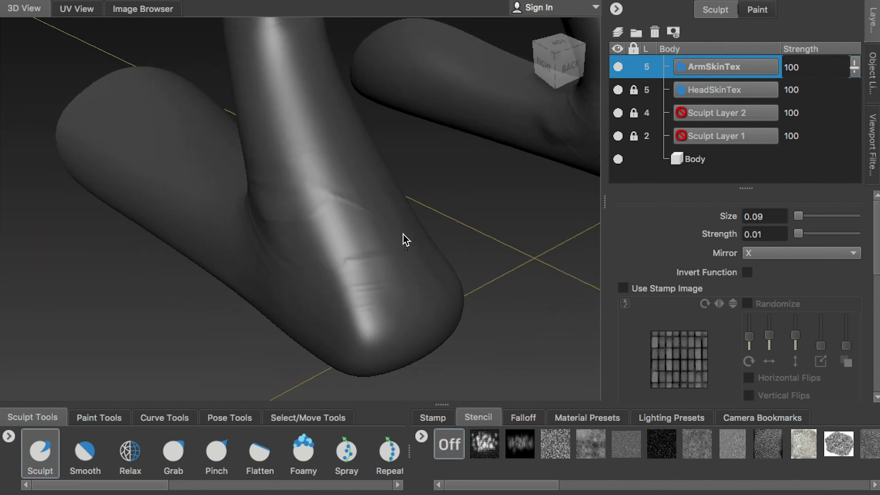
mouse_move(413, 215)
left_mouse_down("alt")
mouse_move(344, 269)
mouse_move(268, 288)
mouse_move(279, 260)
mouse_move(257, 271)
mouse_move(226, 208)
mouse_move(268, 215)
mouse_move(251, 248)
left_mouse_up("alt")
left_click_drag(321, 167, 285, 161, "alt")
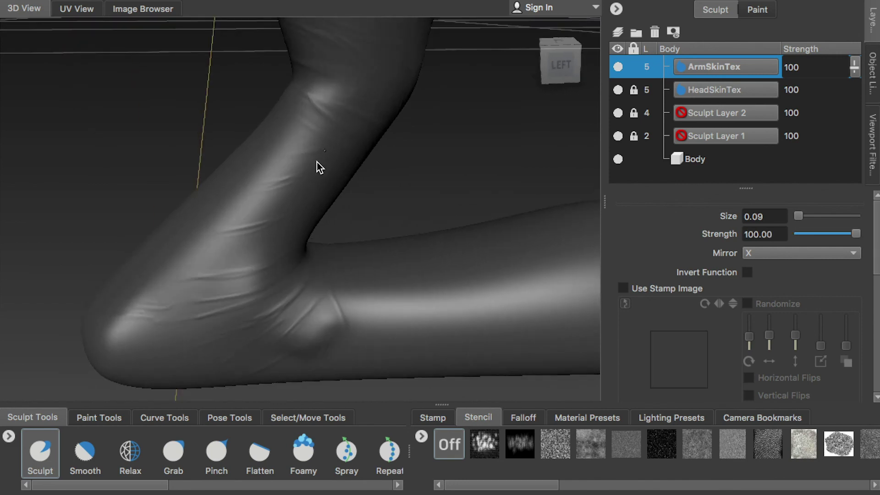
mouse_move(207, 239)
left_mouse_down("alt")
mouse_move(241, 159)
mouse_move(419, 171)
mouse_move(420, 194)
mouse_move(332, 175)
mouse_move(392, 269)
mouse_move(525, 271)
mouse_move(477, 279)
mouse_move(326, 253)
left_mouse_up("alt")
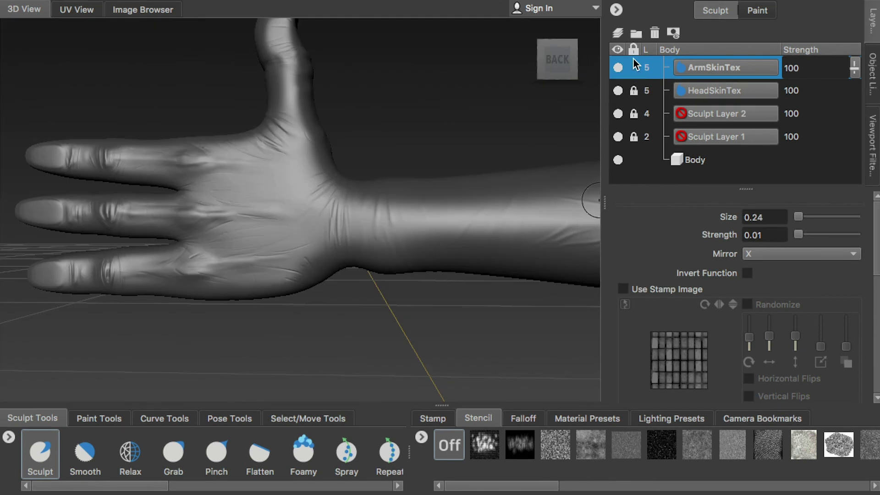
left_click(634, 69)
Add a new sculpt layer named ArmSkinTex2.
left_click(618, 34)
double_click(703, 67)
type("ArmSkinTex2")
key("Return")
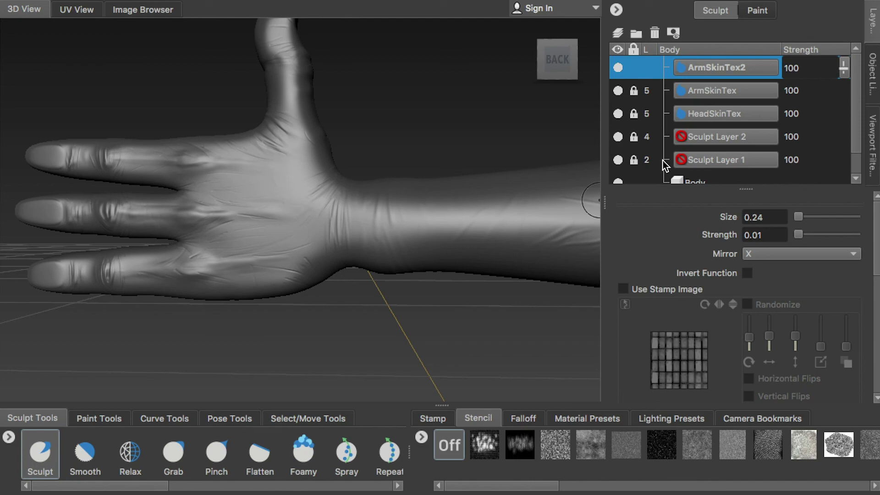
Choose the wrinkled skin stencil and enlarge it over the palm.
left_click_drag(480, 486, 792, 486)
left_click(860, 444)
scroll(393, 202, "up", 3)
scroll(243, 213, "up", 3)
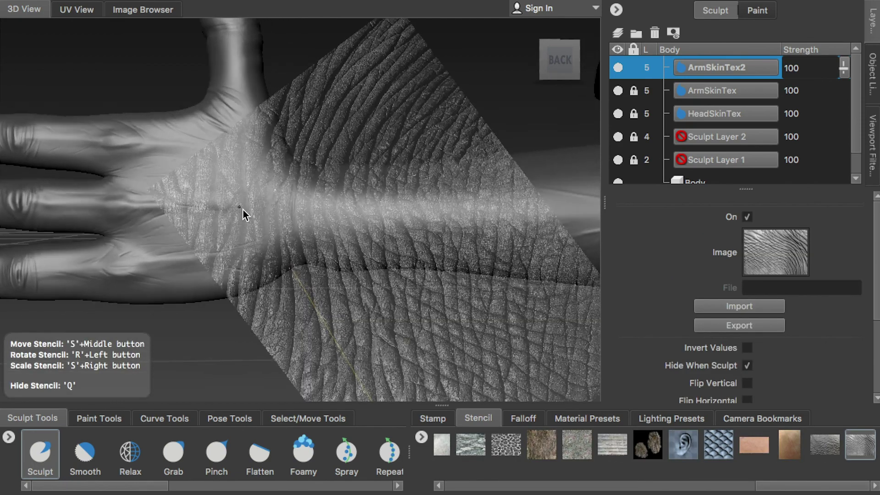
right_click_drag(311, 176, 248, 183)
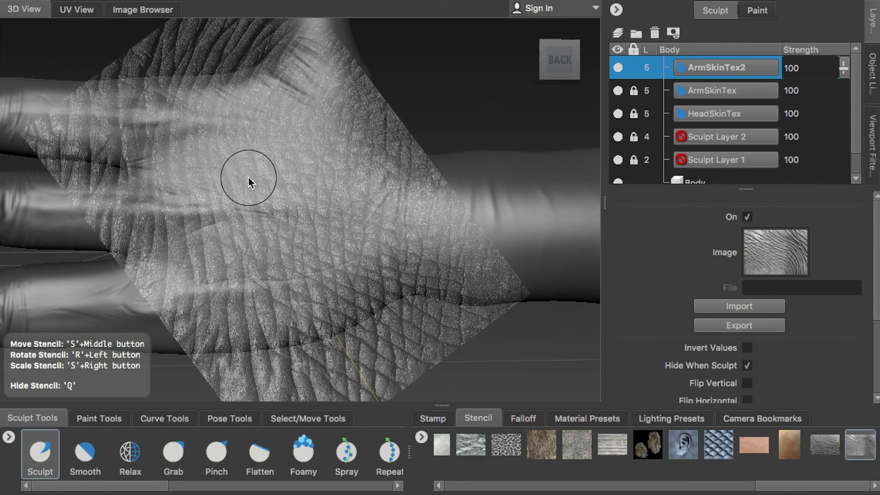
mouse_move(248, 182)
left_mouse_down("alt")
mouse_move(280, 226)
mouse_move(249, 251)
mouse_move(378, 252)
mouse_move(175, 158)
mouse_move(230, 200)
mouse_move(262, 197)
mouse_move(318, 231)
left_mouse_up("alt")
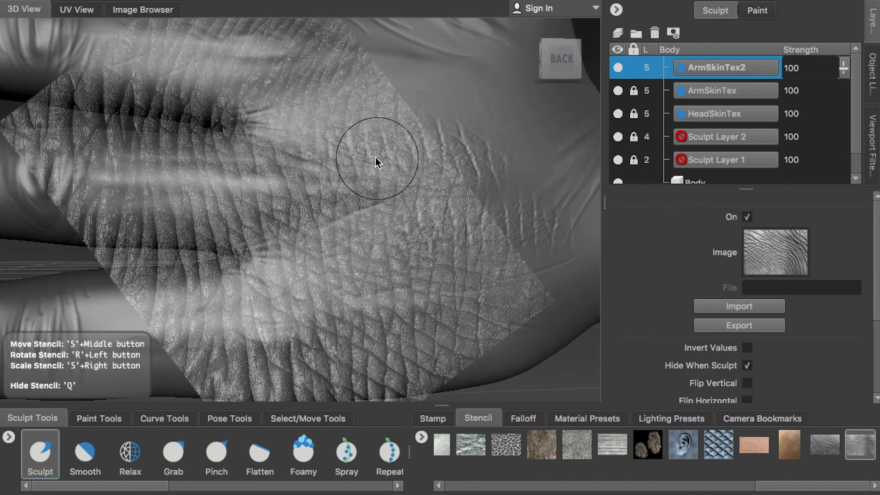
Stamp skin-wrinkle texture onto the palm through the stencil.
key("q")
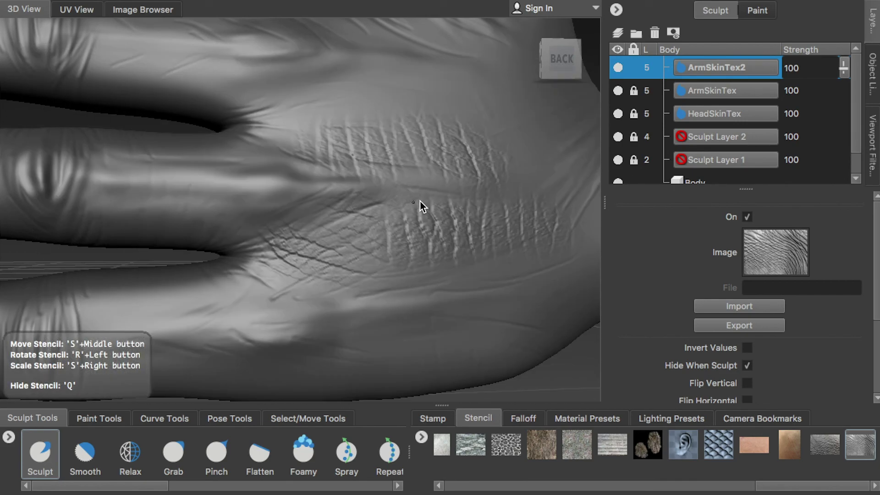
scroll(426, 202, "down", 3)
scroll(275, 174, "down", 3)
scroll(320, 197, "up", 6)
key("q")
left_click_drag(287, 224, 274, 167, "alt")
left_click_drag(226, 248, 342, 233, "alt")
left_click_drag(413, 266, 415, 224)
Check the palm result and sculpt stencilled wrinkle texture onto the fingers.
key("q")
scroll(311, 179, "down", 3)
scroll(323, 175, "up", 2)
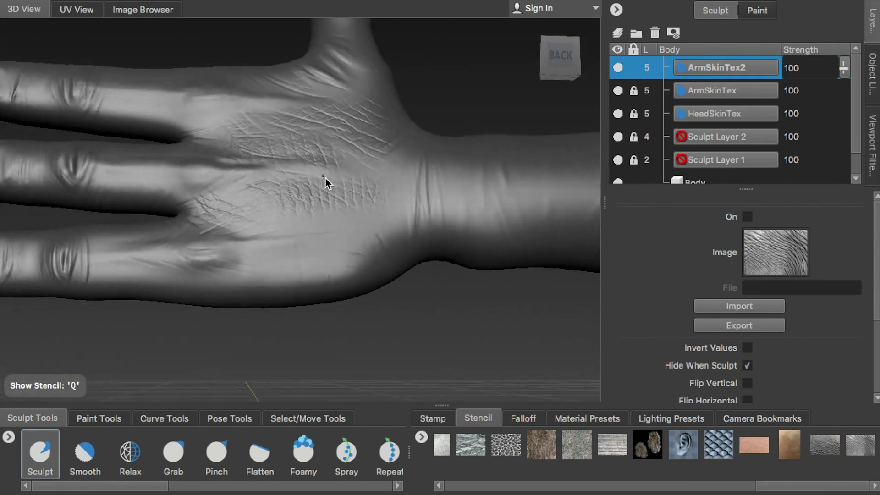
scroll(337, 192, "up", 2)
scroll(345, 227, "up", 3)
key("q")
left_click_drag(292, 210, 366, 238)
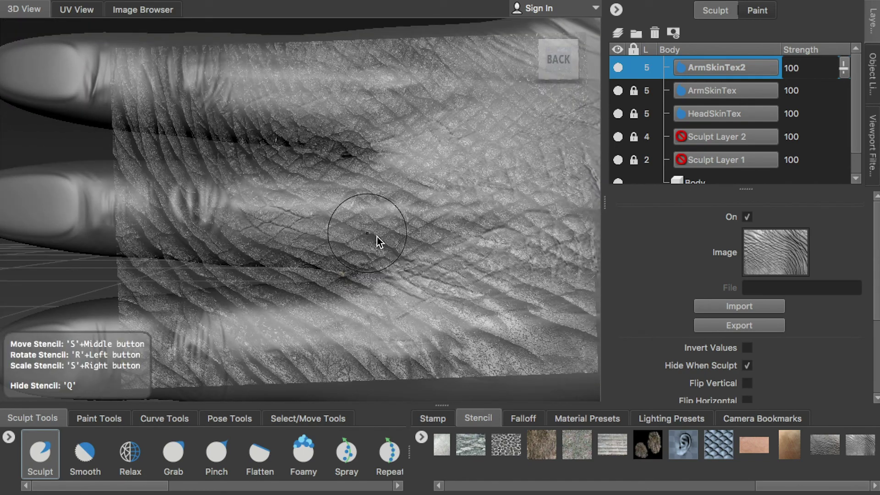
Toggle the stencil while orbiting to inspect the hand and forearm detail.
key("q")
key("q")
scroll(371, 224, "down", 2)
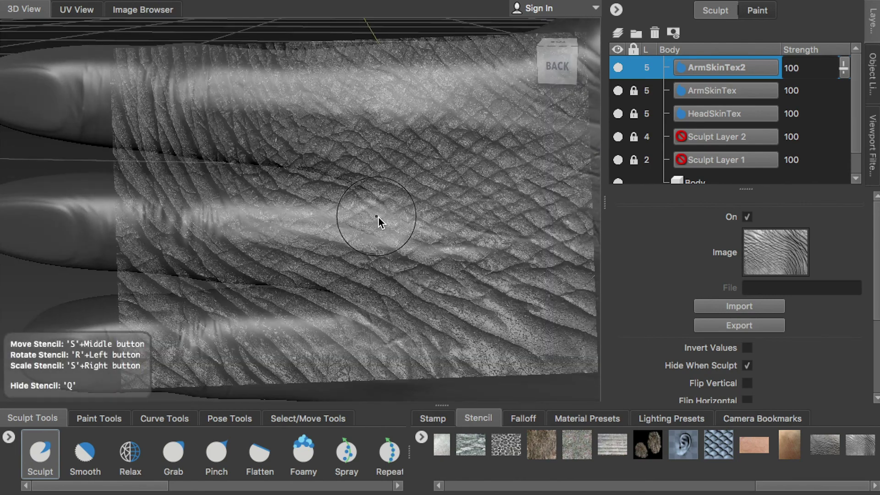
key("q")
scroll(307, 189, "down", 3)
scroll(387, 221, "up", 3)
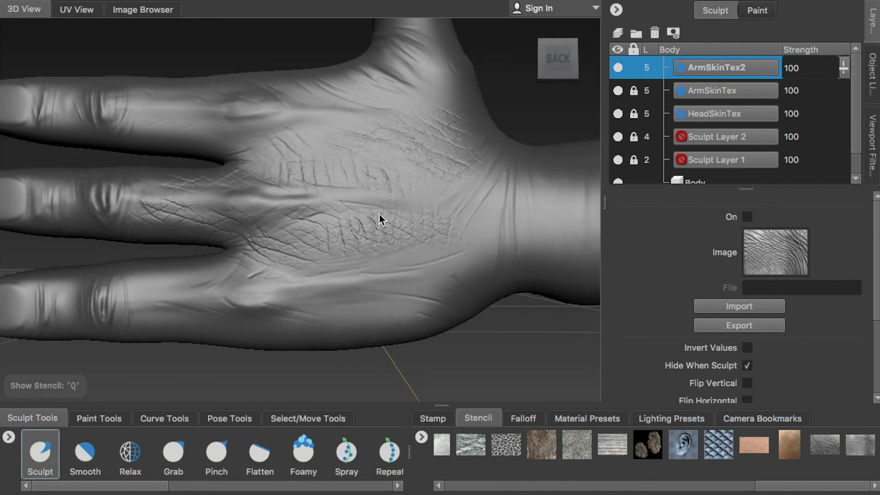
scroll(285, 212, "down", 4)
key("q")
mouse_move(285, 212)
left_mouse_down("alt")
mouse_move(343, 238)
mouse_move(279, 268)
mouse_move(299, 248)
mouse_move(265, 249)
mouse_move(310, 263)
mouse_move(304, 190)
mouse_move(275, 222)
left_mouse_up("alt")
key("q")
key("q")
mouse_move(299, 187)
left_mouse_down()
mouse_move(276, 232)
mouse_move(256, 206)
mouse_move(311, 133)
mouse_move(351, 232)
mouse_move(216, 192)
left_mouse_up()
key("q")
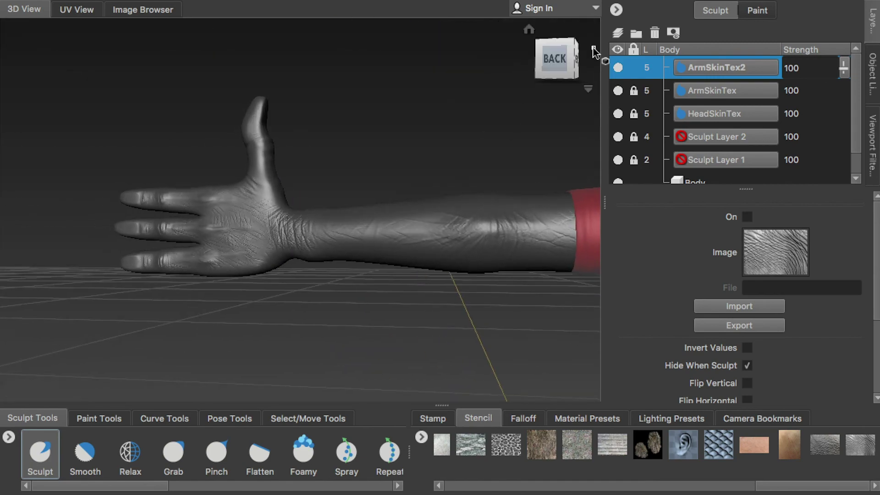
Show, rotate and enlarge the skin stencil over one leg, then sculpt wrinkles onto the lower leg.
key("q")
left_click_drag(364, 186, 300, 188)
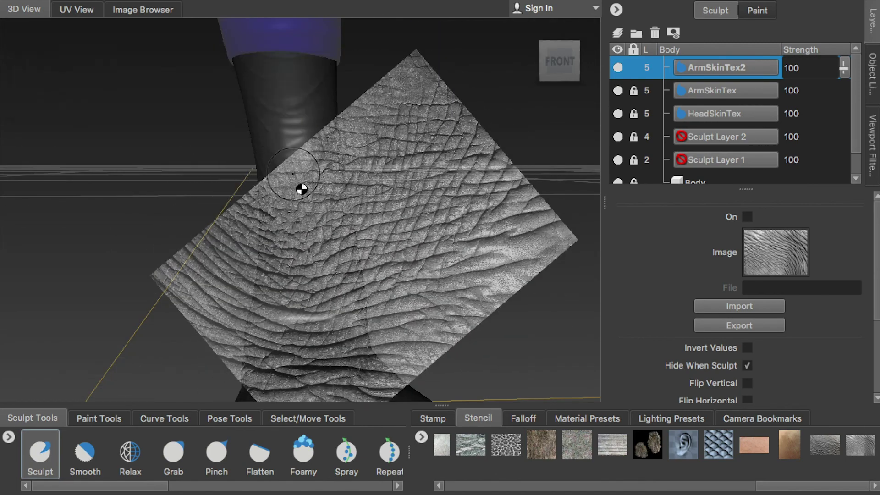
right_click_drag(300, 188, 320, 161)
left_click_drag(319, 160, 298, 136)
mouse_move(280, 86)
left_mouse_down("alt")
mouse_move(300, 142)
mouse_move(389, 171)
mouse_move(483, 177)
mouse_move(321, 192)
mouse_move(315, 208)
left_mouse_up("alt")
key("q")
key("q")
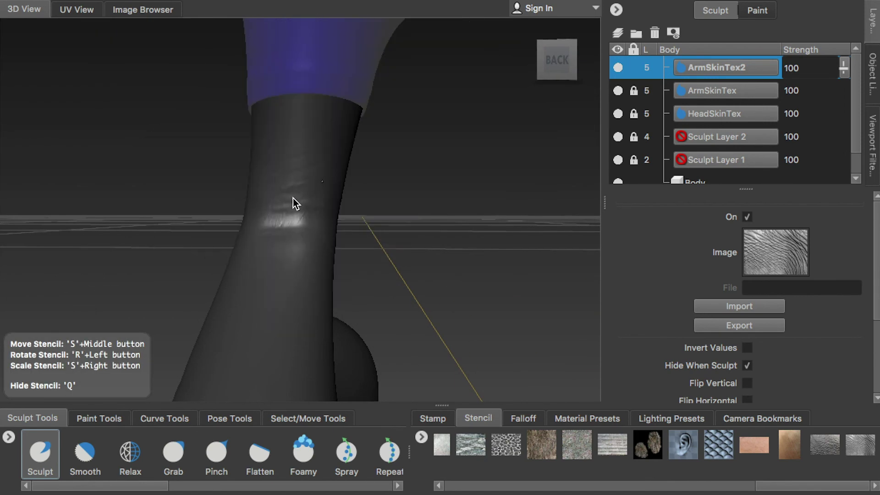
Toggle the stencil while orbiting to the other lower leg, texturing it and reopening stencil editing.
mouse_move(311, 249)
left_mouse_down("alt")
mouse_move(370, 263)
mouse_move(252, 240)
mouse_move(293, 228)
left_mouse_up("alt")
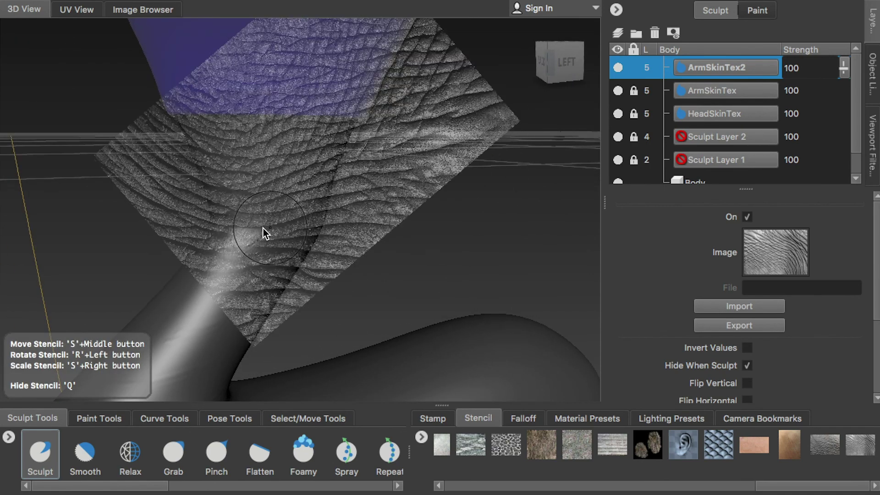
key("q")
left_click_drag(269, 202, 490, 205, "alt")
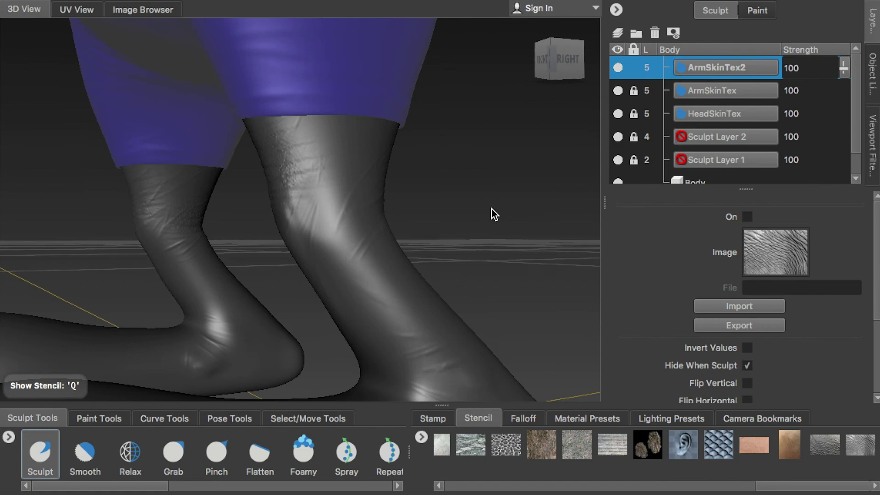
key("q")
left_click_drag(379, 220, 448, 194, "alt")
key("q")
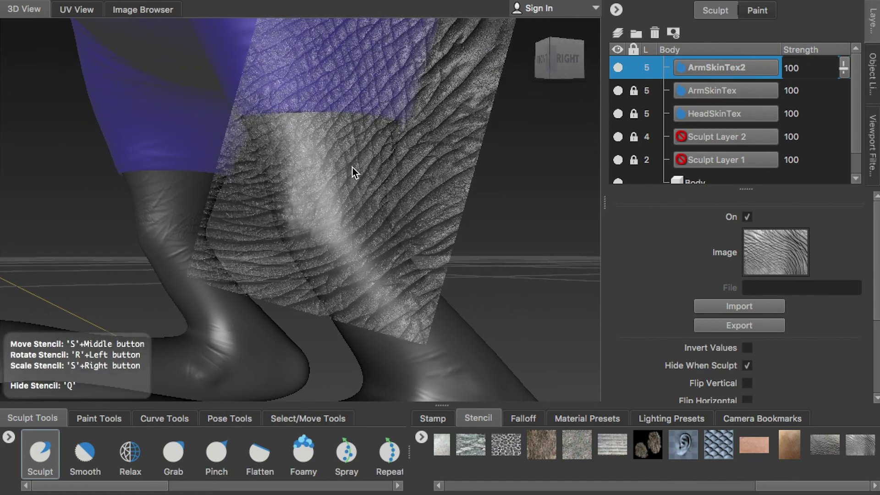
key("q")
mouse_move(386, 172)
left_mouse_down("alt")
mouse_move(413, 208)
mouse_move(354, 215)
mouse_move(444, 167)
left_mouse_up("alt")
key("q")
mouse_move(315, 174)
left_mouse_down("alt")
mouse_move(380, 204)
mouse_move(508, 173)
mouse_move(318, 246)
left_mouse_up("alt")
key("q")
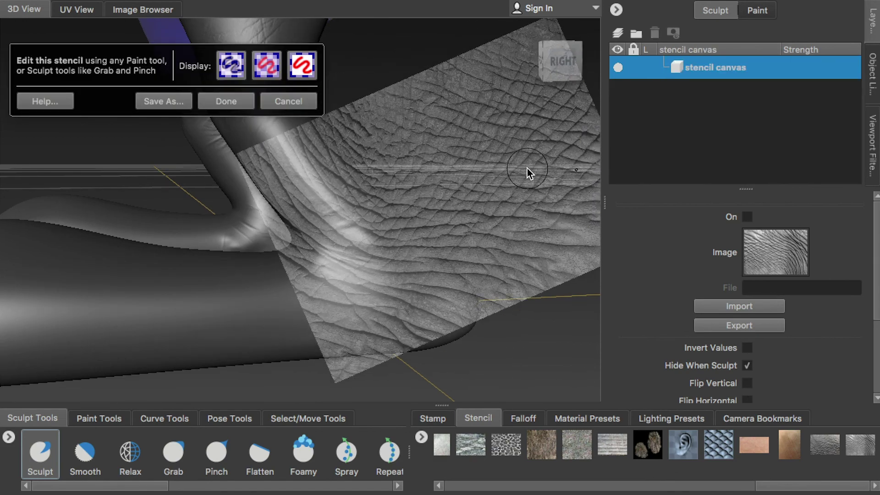
Rotate the stencil to a diamond angle and sculpt skin detail onto the ankle.
left_click_drag(553, 158, 508, 193, "alt")
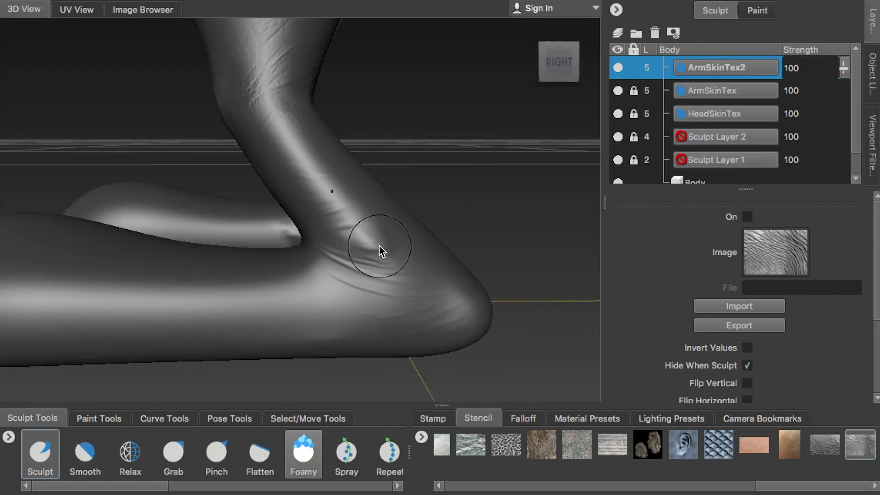
key("s")
mouse_move(415, 257)
left_mouse_down()
mouse_move(400, 285)
mouse_move(466, 272)
left_mouse_up()
key("Return")
mouse_move(331, 227)
left_mouse_down()
mouse_move(386, 282)
mouse_move(467, 309)
mouse_move(363, 291)
left_mouse_up()
key("q")
Sculpt more stencil wrinkles onto the ankle from a new angle, then view the leg from behind.
key("q")
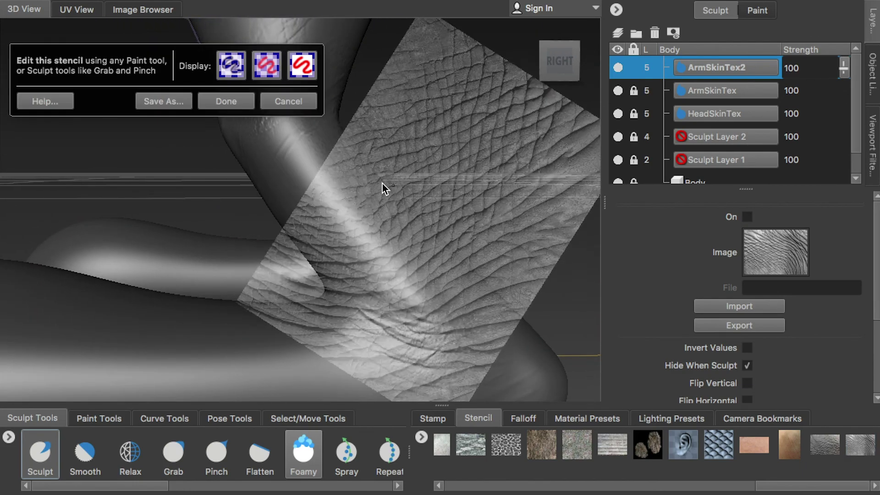
mouse_move(383, 224)
left_mouse_down("alt")
mouse_move(348, 255)
mouse_move(403, 291)
mouse_move(315, 295)
mouse_move(363, 291)
left_mouse_up("alt")
key("q")
key("q")
left_click_drag(371, 259, 339, 270)
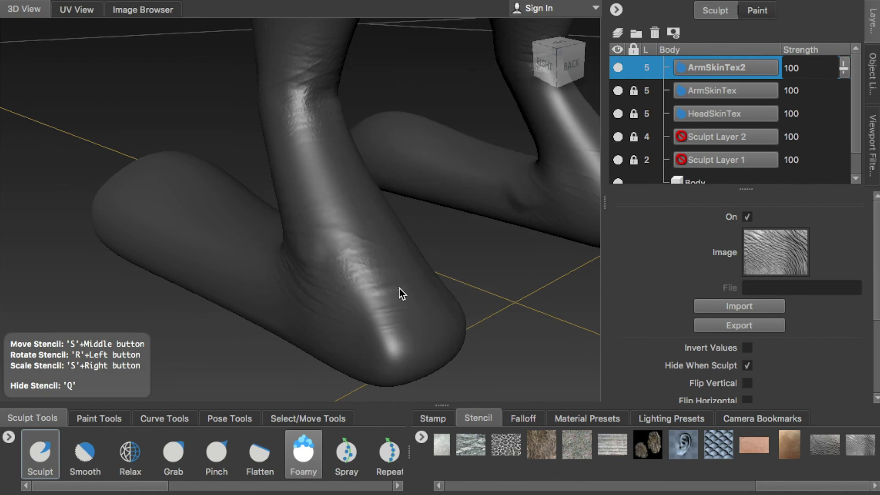
key("q")
mouse_move(350, 305)
left_mouse_down("alt")
mouse_move(478, 305)
mouse_move(339, 250)
mouse_move(130, 281)
mouse_move(337, 282)
mouse_move(375, 268)
mouse_move(324, 260)
mouse_move(225, 290)
left_mouse_up("alt")
Add stencil creases toward the front of the ankle, then unlock the Shirt object.
key("q")
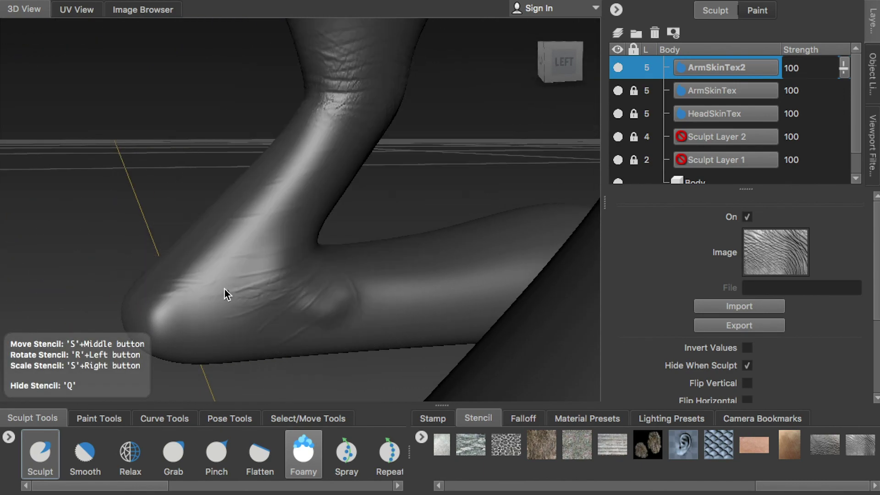
key("q")
mouse_move(329, 304)
left_mouse_down("alt")
mouse_move(232, 307)
mouse_move(318, 246)
mouse_move(379, 274)
mouse_move(642, 56)
mouse_move(448, 123)
mouse_move(281, 143)
mouse_move(337, 123)
mouse_move(248, 117)
mouse_move(316, 114)
left_mouse_up("alt")
key("q")
key("q")
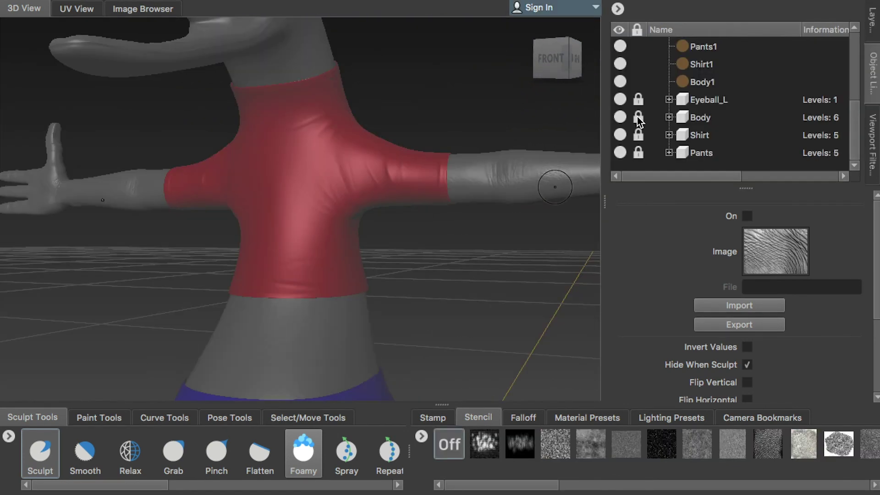
left_click(638, 135)
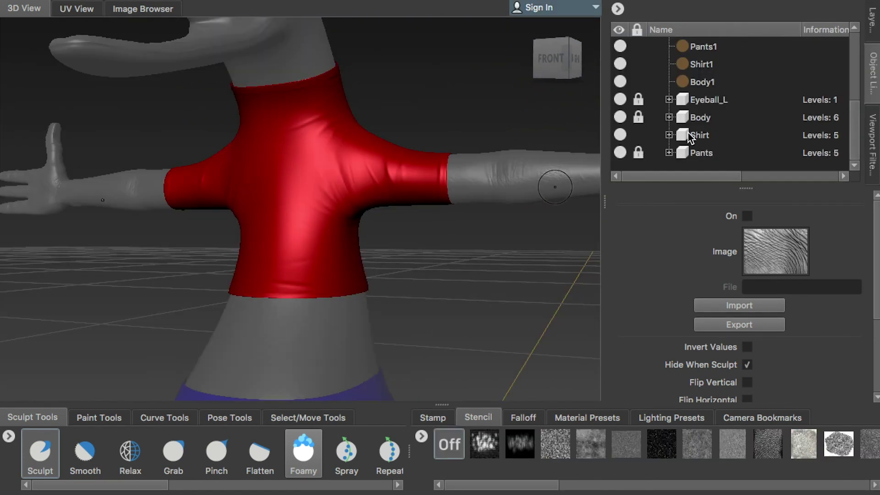
Select the Shirt object and subdivide it to a sixth level.
left_click(679, 133)
key("shift+d")
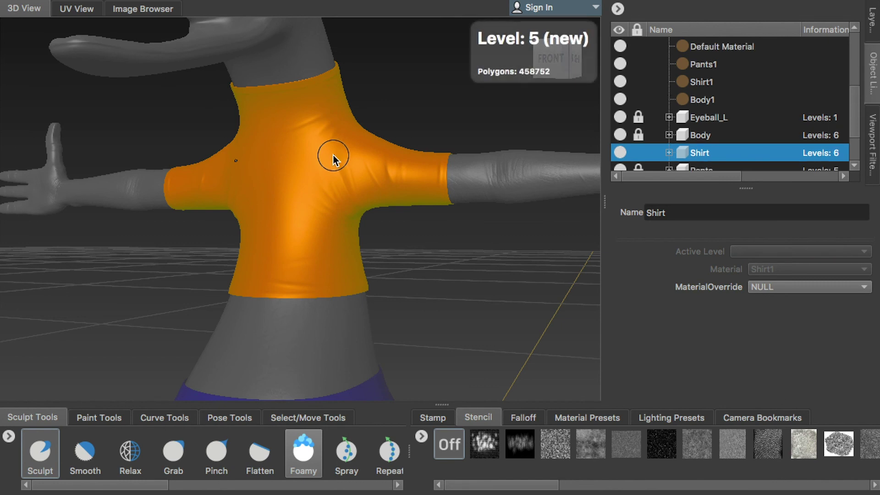
scroll(779, 88, "down", 1)
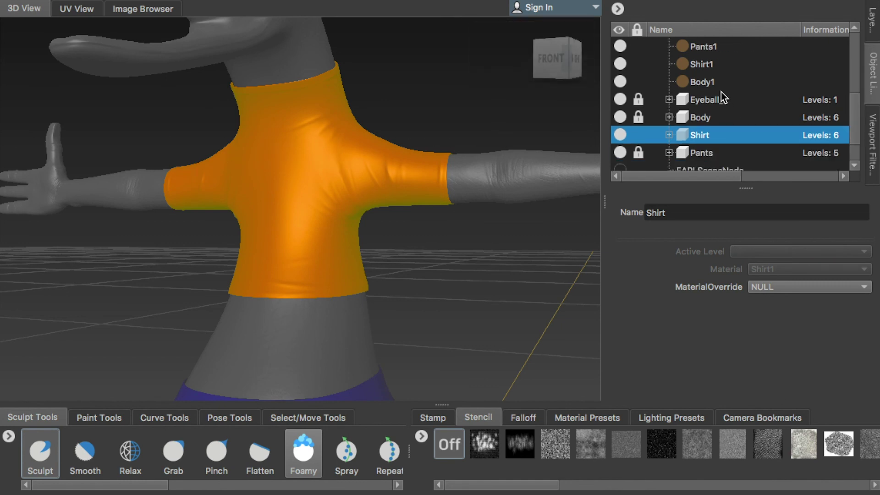
left_click(701, 64)
Add Sculpt Layer 3 for the shirt and set brush mirroring to Off.
left_click(871, 20)
left_click(618, 32)
scroll(299, 242, "up", 3)
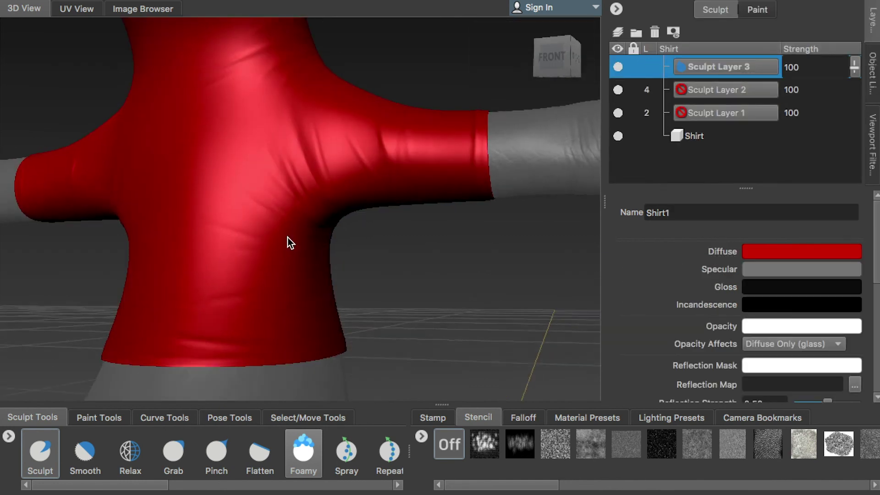
left_click(802, 252)
left_click(760, 234)
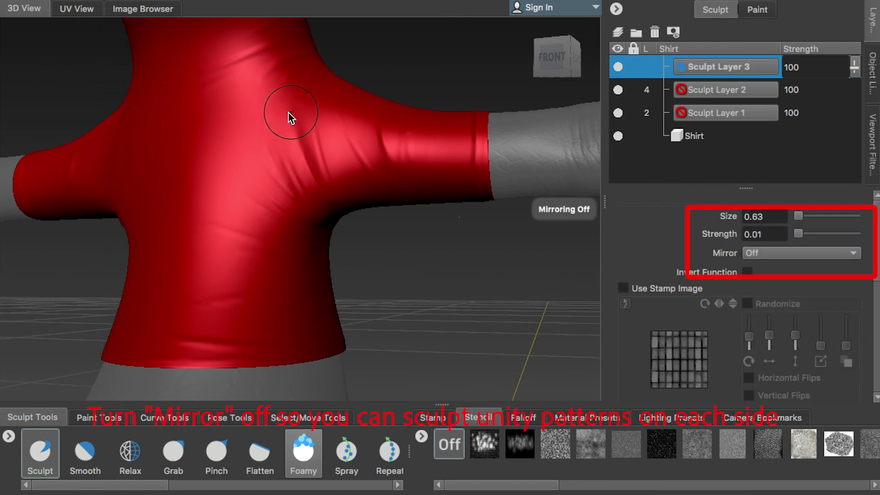
Reduce the Sculpt brush size from 0.22 to 0.16.
scroll(316, 120, "up", 2)
mouse_move(327, 117)
left_mouse_down()
mouse_move(300, 121)
mouse_move(286, 159)
mouse_move(320, 167)
mouse_move(323, 116)
mouse_move(341, 152)
mouse_move(362, 167)
left_mouse_up()
scroll(308, 154, "up", 2)
right_click_drag(362, 167, 244, 160)
Sculpt small cloth wrinkles around the red collar, working from the front to the back.
mouse_move(244, 159)
left_mouse_down("alt")
mouse_move(261, 146)
mouse_move(249, 145)
mouse_move(320, 163)
mouse_move(202, 206)
left_mouse_up("alt")
mouse_move(320, 199)
left_mouse_down("alt")
mouse_move(240, 144)
mouse_move(264, 166)
mouse_move(322, 161)
mouse_move(279, 232)
mouse_move(332, 251)
mouse_move(271, 196)
mouse_move(287, 234)
mouse_move(252, 181)
mouse_move(257, 205)
mouse_move(305, 153)
mouse_move(276, 176)
mouse_move(282, 193)
mouse_move(317, 200)
mouse_move(296, 143)
mouse_move(274, 243)
mouse_move(330, 232)
mouse_move(374, 177)
mouse_move(390, 261)
mouse_move(389, 192)
left_mouse_up("alt")
mouse_move(401, 238)
left_mouse_down("alt")
mouse_move(472, 225)
mouse_move(334, 130)
left_mouse_up("alt")
mouse_move(364, 168)
left_mouse_down("alt")
mouse_move(320, 205)
mouse_move(249, 217)
left_mouse_up("alt")
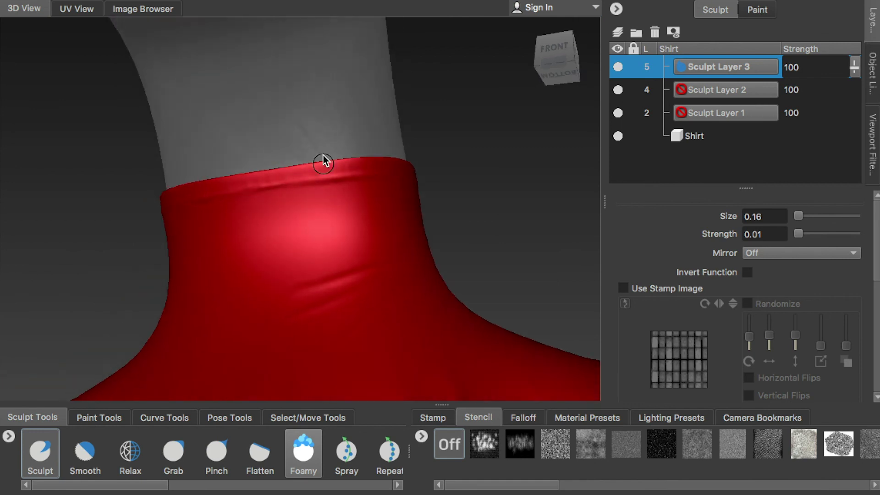
left_click_drag(326, 187, 295, 188, "alt")
mouse_move(365, 183)
left_mouse_down("alt")
mouse_move(344, 220)
mouse_move(246, 211)
mouse_move(241, 220)
mouse_move(256, 185)
mouse_move(317, 185)
mouse_move(324, 210)
mouse_move(340, 164)
mouse_move(446, 203)
mouse_move(399, 201)
mouse_move(434, 198)
mouse_move(428, 185)
left_mouse_up("alt")
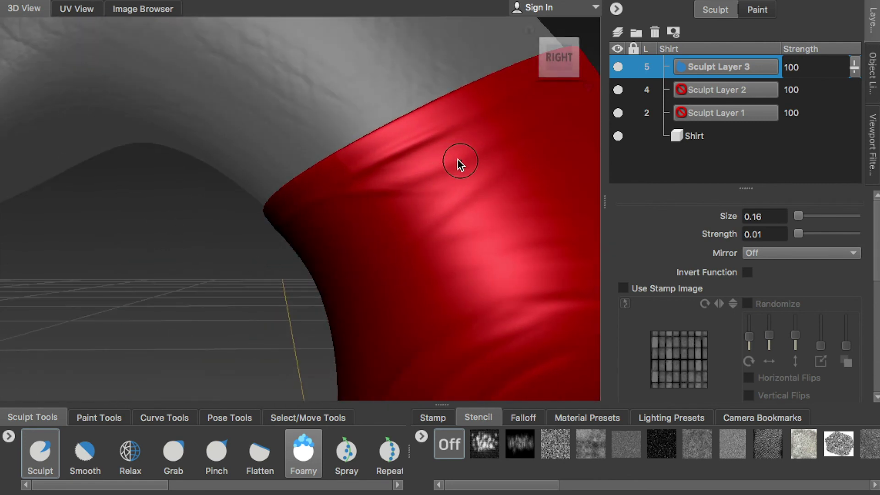
mouse_move(359, 171)
left_mouse_down("alt")
mouse_move(392, 157)
mouse_move(460, 201)
mouse_move(462, 230)
mouse_move(337, 212)
mouse_move(357, 221)
left_mouse_up("alt")
mouse_move(395, 199)
left_mouse_down("alt")
mouse_move(322, 222)
mouse_move(387, 198)
left_mouse_up("alt")
mouse_move(486, 164)
left_mouse_down("alt")
mouse_move(384, 190)
mouse_move(491, 208)
mouse_move(427, 210)
mouse_move(460, 235)
left_mouse_up("alt")
mouse_move(521, 212)
left_mouse_down("alt")
mouse_move(468, 263)
mouse_move(381, 202)
mouse_move(431, 227)
mouse_move(359, 252)
mouse_move(359, 210)
mouse_move(272, 213)
mouse_move(357, 279)
left_mouse_up("alt")
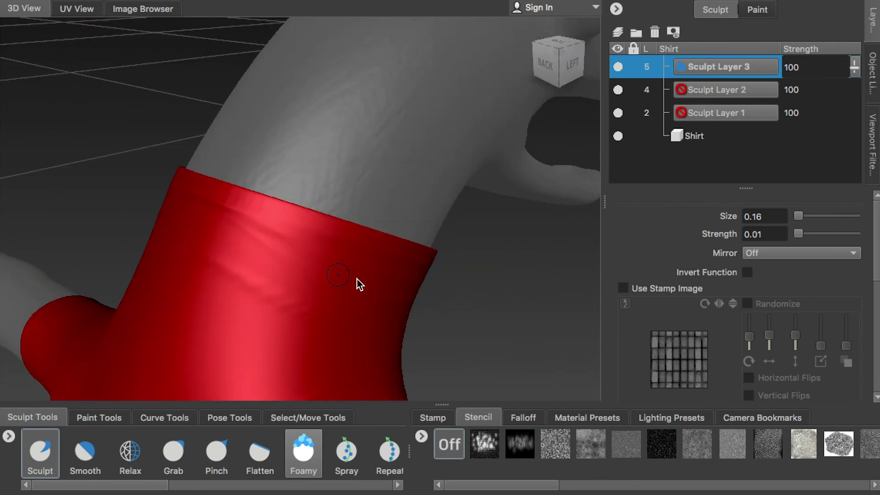
Sculpt folds along the left shoulder and sleeve, working above and beneath it.
left_click_drag(351, 225, 235, 190, "alt")
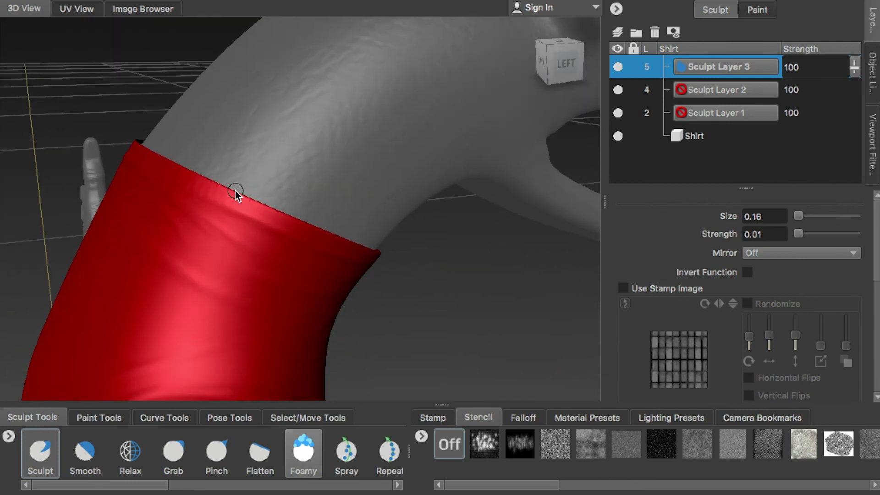
mouse_move(272, 227)
left_mouse_down("alt")
mouse_move(153, 165)
mouse_move(186, 178)
mouse_move(177, 147)
mouse_move(150, 138)
left_mouse_up("alt")
mouse_move(202, 145)
left_mouse_down("alt")
mouse_move(157, 158)
mouse_move(88, 211)
mouse_move(163, 231)
mouse_move(246, 185)
mouse_move(210, 254)
mouse_move(208, 284)
mouse_move(249, 284)
mouse_move(211, 236)
mouse_move(167, 215)
mouse_move(183, 219)
left_mouse_up("alt")
mouse_move(181, 184)
left_mouse_down("alt")
mouse_move(187, 243)
mouse_move(222, 238)
mouse_move(207, 263)
mouse_move(212, 253)
mouse_move(238, 260)
mouse_move(166, 282)
mouse_move(166, 262)
mouse_move(177, 285)
mouse_move(202, 279)
mouse_move(204, 300)
left_mouse_up("alt")
mouse_move(250, 318)
left_mouse_down("alt")
mouse_move(199, 307)
mouse_move(212, 268)
mouse_move(216, 296)
mouse_move(232, 270)
mouse_move(210, 236)
mouse_move(214, 169)
mouse_move(249, 238)
mouse_move(298, 156)
left_mouse_up("alt")
mouse_move(265, 217)
left_mouse_down("alt")
mouse_move(287, 173)
mouse_move(277, 203)
mouse_move(255, 187)
mouse_move(271, 141)
mouse_move(265, 214)
mouse_move(291, 233)
mouse_move(354, 197)
mouse_move(340, 210)
mouse_move(378, 274)
mouse_move(319, 255)
mouse_move(362, 237)
left_mouse_up("alt")
mouse_move(410, 291)
left_mouse_down("alt")
mouse_move(391, 240)
mouse_move(408, 269)
mouse_move(424, 272)
left_mouse_up("alt")
Add close-up folds around the sleeve cuff from several angles, ending at the torso front.
mouse_move(438, 342)
left_mouse_down("alt")
mouse_move(448, 319)
mouse_move(440, 275)
mouse_move(491, 281)
mouse_move(446, 281)
mouse_move(468, 221)
mouse_move(530, 293)
mouse_move(308, 130)
mouse_move(216, 183)
mouse_move(226, 202)
mouse_move(130, 216)
mouse_move(170, 186)
mouse_move(215, 242)
mouse_move(200, 172)
mouse_move(230, 240)
mouse_move(263, 250)
mouse_move(298, 196)
mouse_move(271, 197)
mouse_move(235, 225)
left_mouse_up("alt")
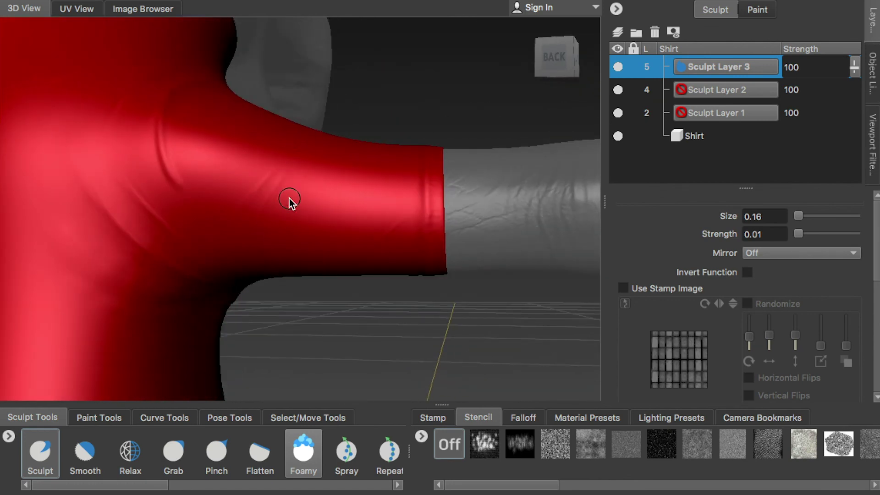
mouse_move(249, 205)
left_mouse_down("alt")
mouse_move(239, 181)
mouse_move(334, 178)
left_mouse_up("alt")
mouse_move(277, 245)
left_mouse_down("alt")
mouse_move(263, 194)
mouse_move(360, 182)
mouse_move(321, 211)
mouse_move(161, 178)
mouse_move(203, 157)
mouse_move(191, 181)
mouse_move(133, 183)
mouse_move(227, 174)
left_mouse_up("alt")
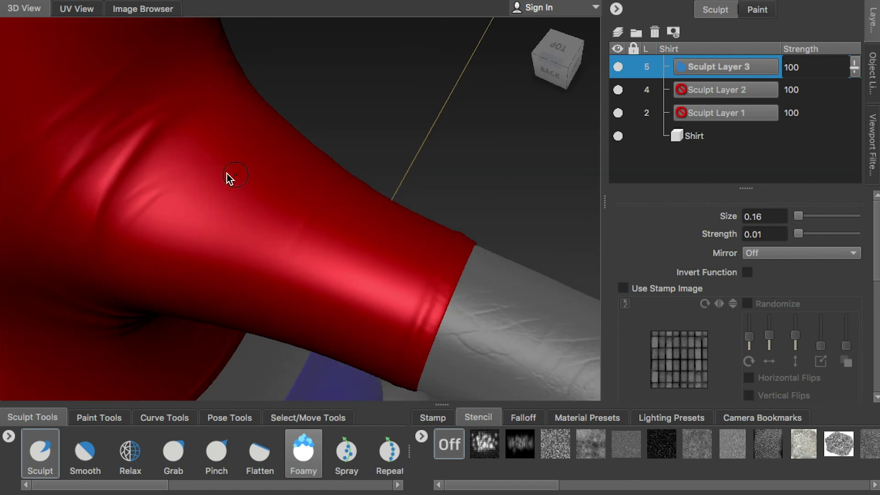
mouse_move(129, 184)
left_mouse_down("alt")
mouse_move(216, 118)
mouse_move(294, 196)
mouse_move(270, 185)
mouse_move(257, 239)
mouse_move(267, 204)
mouse_move(321, 213)
mouse_move(269, 210)
mouse_move(214, 190)
mouse_move(188, 219)
left_mouse_up("alt")
mouse_move(145, 241)
left_mouse_down("alt")
mouse_move(288, 220)
mouse_move(245, 230)
mouse_move(286, 181)
left_mouse_up("alt")
mouse_move(214, 240)
left_mouse_down("alt")
mouse_move(232, 252)
mouse_move(228, 289)
mouse_move(240, 298)
mouse_move(229, 246)
mouse_move(235, 255)
left_mouse_up("alt")
mouse_move(276, 286)
left_mouse_down("alt")
mouse_move(155, 202)
mouse_move(269, 279)
mouse_move(269, 243)
mouse_move(306, 326)
mouse_move(246, 287)
mouse_move(226, 216)
mouse_move(297, 293)
mouse_move(300, 271)
left_mouse_up("alt")
Sculpt folds into the shirt's shoulder, viewed from the back.
scroll(310, 178, "up", 3)
scroll(228, 216, "up", 3)
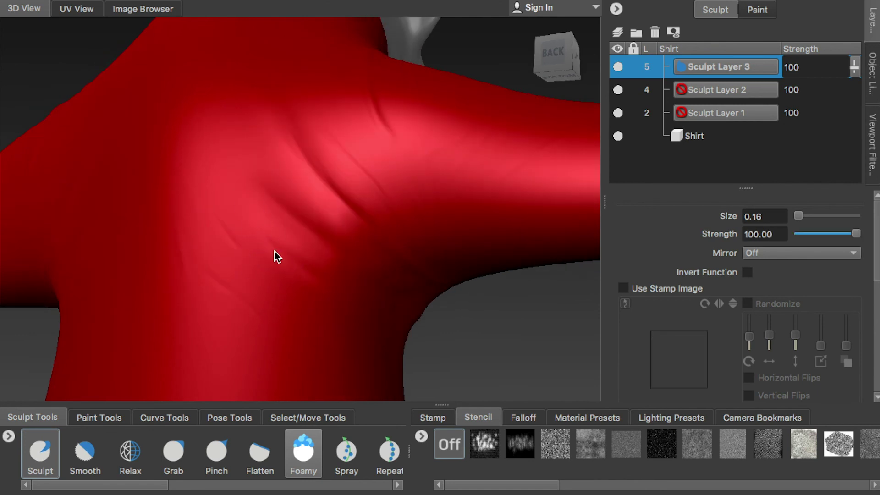
mouse_move(253, 307)
left_mouse_down("alt")
mouse_move(234, 293)
mouse_move(290, 324)
mouse_move(320, 354)
left_mouse_up("alt")
mouse_move(250, 200)
left_mouse_down("alt")
mouse_move(303, 308)
mouse_move(244, 260)
left_mouse_up("alt")
mouse_move(239, 317)
left_mouse_down("alt")
mouse_move(235, 301)
mouse_move(353, 368)
mouse_move(267, 235)
mouse_move(291, 242)
mouse_move(273, 242)
mouse_move(289, 243)
mouse_move(257, 273)
left_mouse_up("alt")
mouse_move(258, 273)
right_mouse_down("alt")
mouse_move(191, 245)
mouse_move(204, 224)
mouse_move(310, 210)
right_mouse_up("alt")
mouse_move(310, 216)
left_mouse_down("alt")
mouse_move(306, 211)
mouse_move(288, 232)
mouse_move(242, 228)
mouse_move(254, 240)
mouse_move(328, 202)
mouse_move(288, 179)
left_mouse_up("alt")
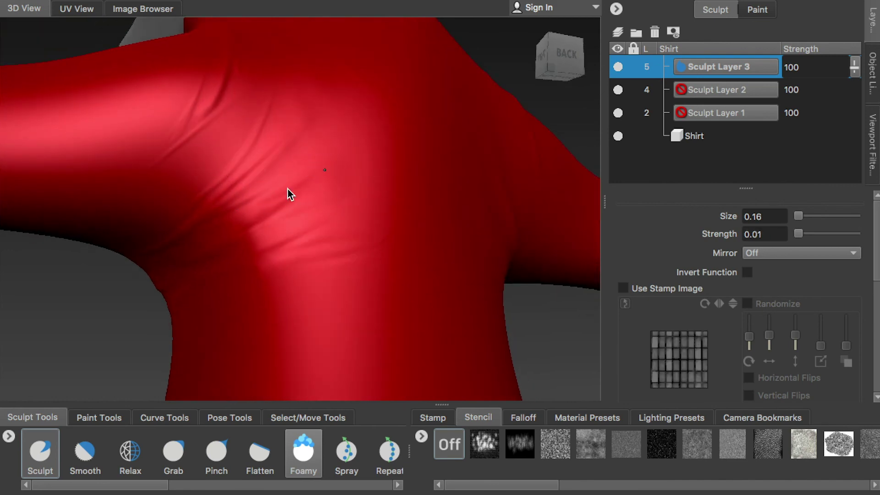
Add two more wrinkles across the shirt's shoulder on Sculpt Layer 3.
right_click_drag(305, 189, 299, 194, "alt")
mouse_move(287, 186)
left_mouse_down("alt")
mouse_move(228, 200)
mouse_move(316, 124)
left_mouse_up("alt")
mouse_move(291, 183)
left_mouse_down("alt")
mouse_move(280, 202)
mouse_move(257, 175)
left_mouse_up("alt")
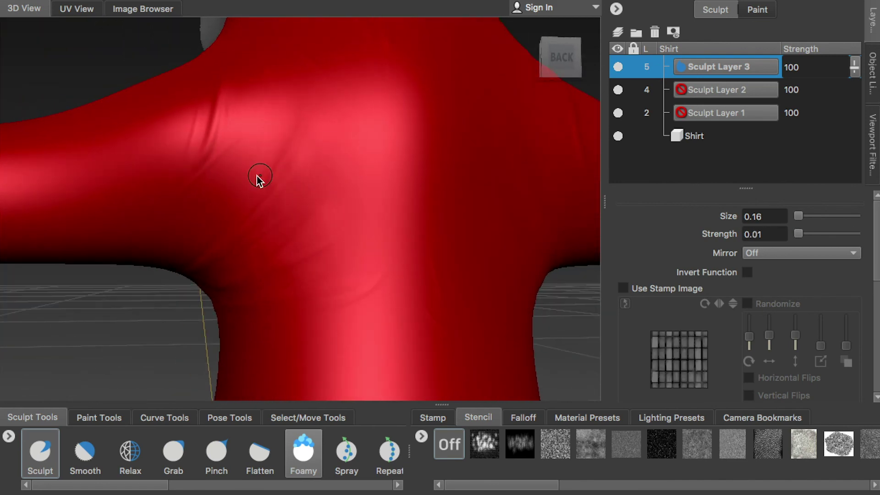
mouse_move(334, 167)
left_mouse_down("alt")
mouse_move(364, 179)
mouse_move(358, 163)
mouse_move(391, 153)
left_mouse_up("alt")
mouse_move(326, 137)
left_mouse_down("alt")
mouse_move(216, 172)
mouse_move(181, 230)
mouse_move(254, 189)
mouse_move(310, 209)
mouse_move(213, 157)
mouse_move(324, 232)
mouse_move(299, 203)
mouse_move(302, 230)
mouse_move(312, 216)
mouse_move(304, 202)
mouse_move(251, 208)
mouse_move(342, 275)
mouse_move(318, 249)
mouse_move(257, 250)
mouse_move(269, 244)
mouse_move(263, 237)
mouse_move(213, 240)
mouse_move(212, 251)
mouse_move(456, 210)
mouse_move(460, 245)
mouse_move(188, 213)
mouse_move(257, 231)
mouse_move(163, 238)
mouse_move(234, 247)
mouse_move(220, 266)
mouse_move(191, 222)
mouse_move(240, 236)
mouse_move(304, 191)
left_mouse_up("alt")
Inspect the sleeve's underside and the whole torso and arms from front and back.
mouse_move(265, 252)
left_mouse_down("alt")
mouse_move(139, 233)
mouse_move(158, 218)
mouse_move(191, 235)
mouse_move(193, 224)
left_mouse_up("alt")
key("alt")
mouse_move(148, 185)
left_mouse_down("alt")
mouse_move(202, 216)
mouse_move(280, 118)
mouse_move(301, 145)
mouse_move(310, 207)
left_mouse_up("alt")
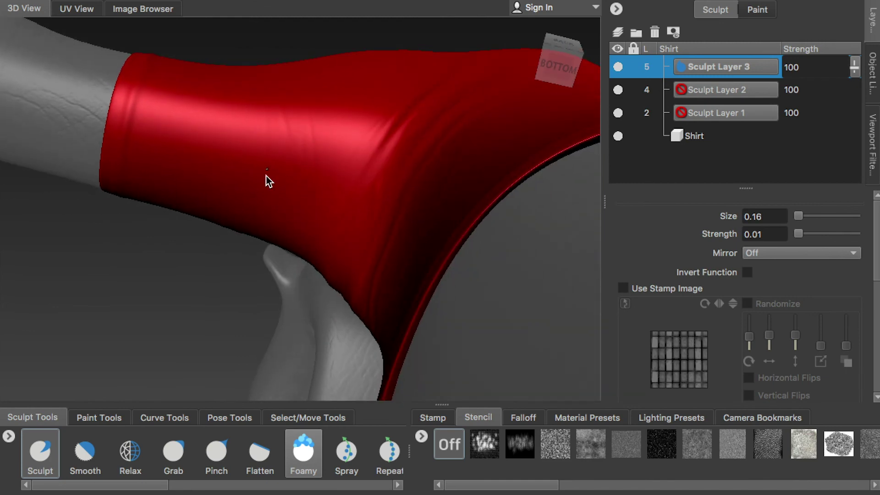
mouse_move(310, 160)
left_mouse_down("alt")
mouse_move(292, 208)
mouse_move(303, 248)
mouse_move(318, 255)
mouse_move(337, 193)
mouse_move(280, 131)
mouse_move(236, 195)
mouse_move(299, 131)
left_mouse_up("alt")
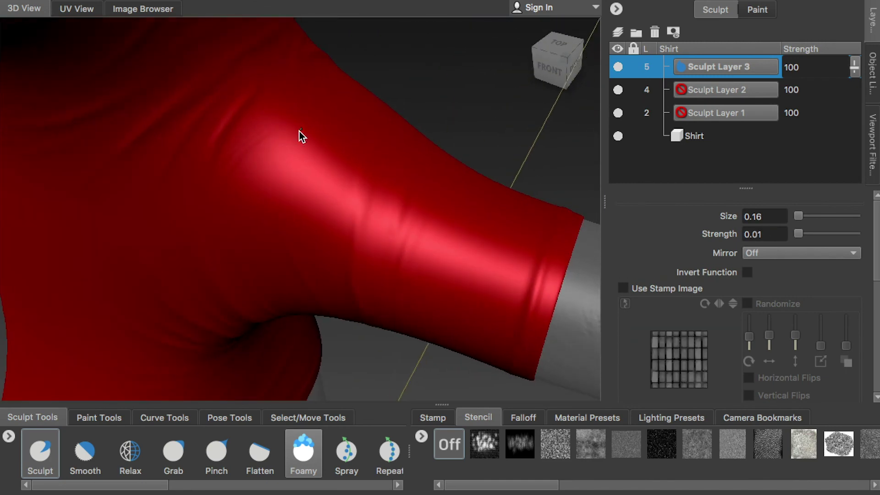
mouse_move(252, 137)
right_mouse_down("alt")
mouse_move(371, 161)
mouse_move(359, 156)
right_mouse_up("alt")
left_click_drag(358, 156, 471, 175, "alt")
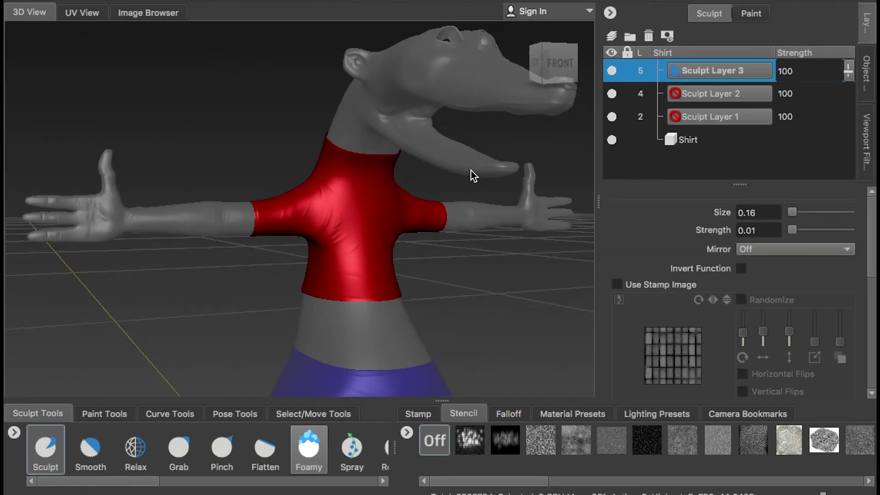
mouse_move(137, 188)
left_mouse_down("alt")
mouse_move(421, 192)
mouse_move(403, 175)
left_mouse_up("alt")
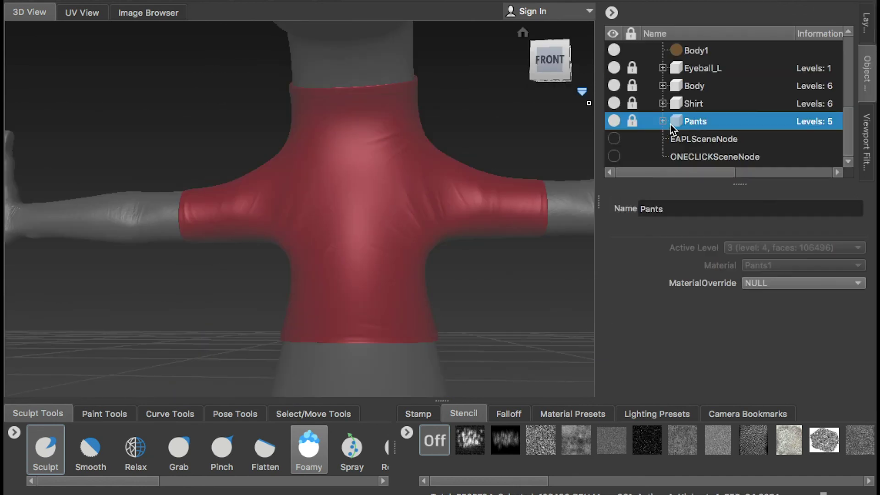
Frame the pants, subdivide them to 6 levels and add Sculpt Layer 2.
key("f")
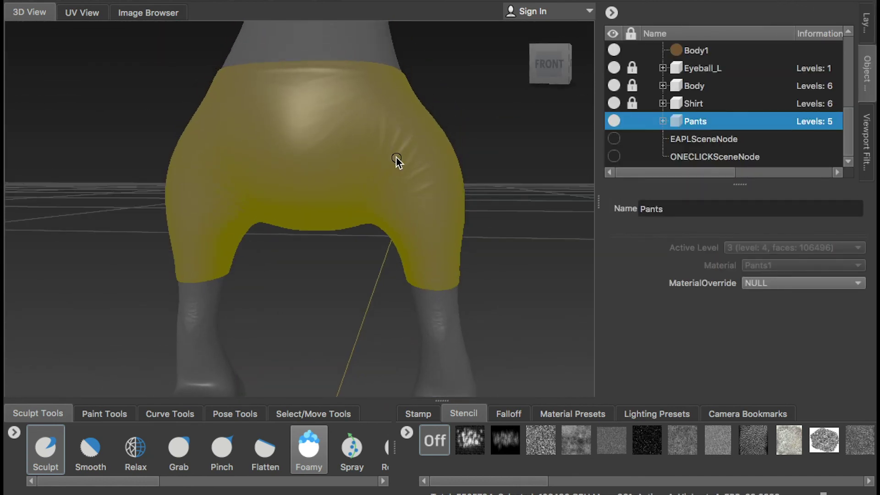
key("shift+d")
left_click(867, 23)
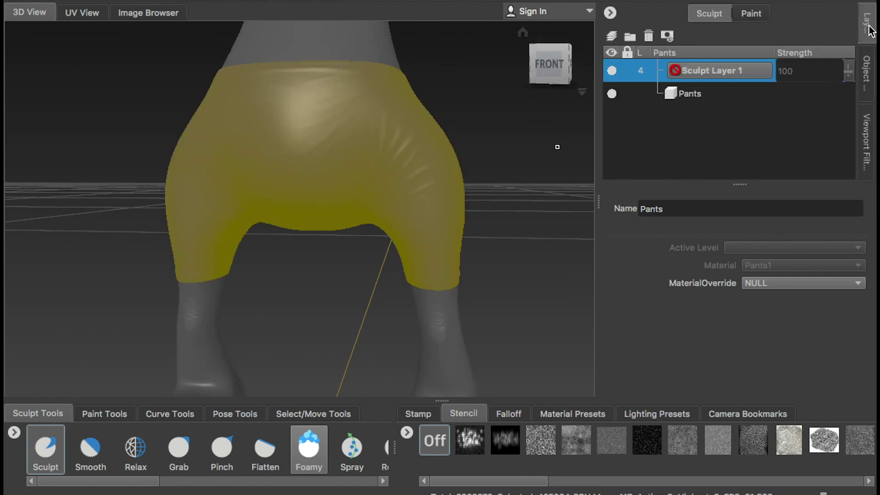
left_click(611, 35)
left_click(867, 68)
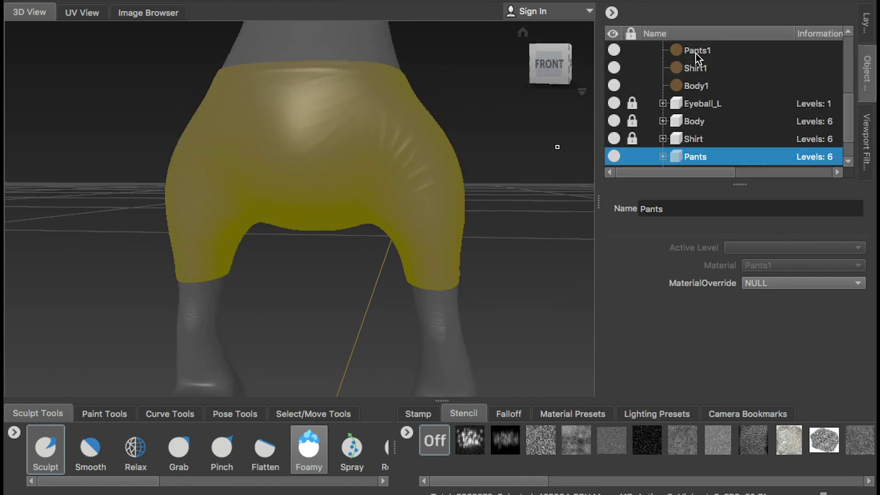
left_click(756, 51)
left_click(864, 27)
left_click(45, 447)
mouse_move(449, 298)
left_mouse_down("alt")
mouse_move(481, 288)
mouse_move(437, 260)
mouse_move(410, 271)
left_mouse_up("alt")
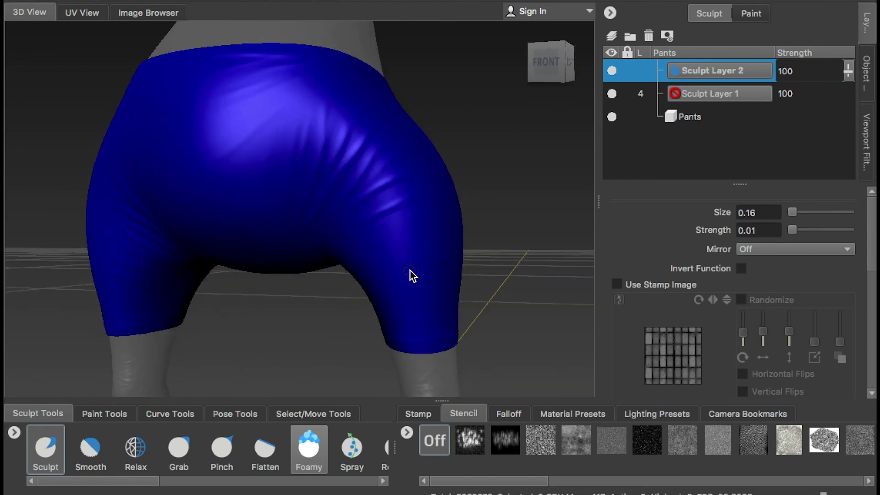
Sculpt a cloth wrinkle onto the blue pants' hip on Sculpt Layer 2.
scroll(350, 179, "up", 3)
left_click_drag(349, 179, 233, 187, "alt")
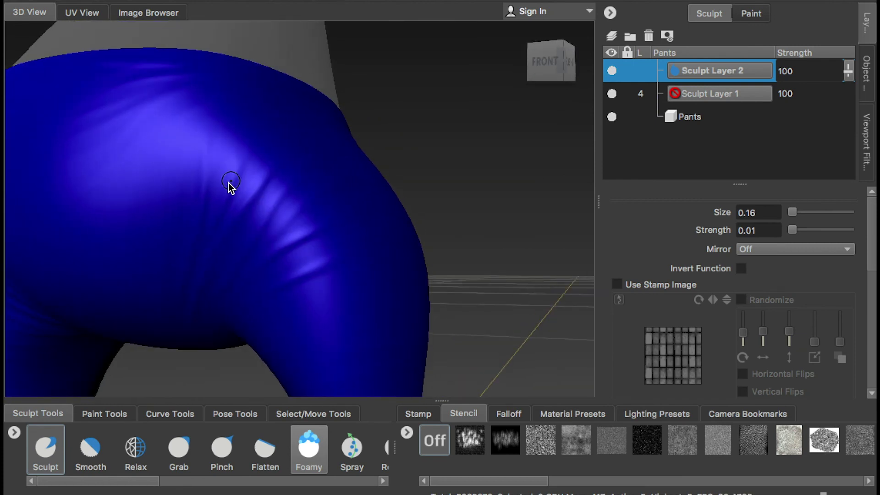
scroll(328, 188, "up", 4)
scroll(279, 235, "down", 3)
mouse_move(280, 235)
left_mouse_down()
mouse_move(304, 281)
mouse_move(305, 226)
mouse_move(283, 240)
mouse_move(229, 182)
left_mouse_up()
mouse_move(254, 126)
left_mouse_down("alt")
mouse_move(229, 177)
mouse_move(265, 206)
mouse_move(345, 169)
mouse_move(360, 238)
mouse_move(311, 311)
mouse_move(308, 230)
mouse_move(355, 210)
mouse_move(367, 190)
mouse_move(349, 155)
mouse_move(326, 239)
mouse_move(198, 183)
left_mouse_up("alt")
Work wrinkles around the waistband's sides, back and front.
mouse_move(196, 180)
right_mouse_down("alt")
mouse_move(414, 165)
mouse_move(318, 163)
right_mouse_up("alt")
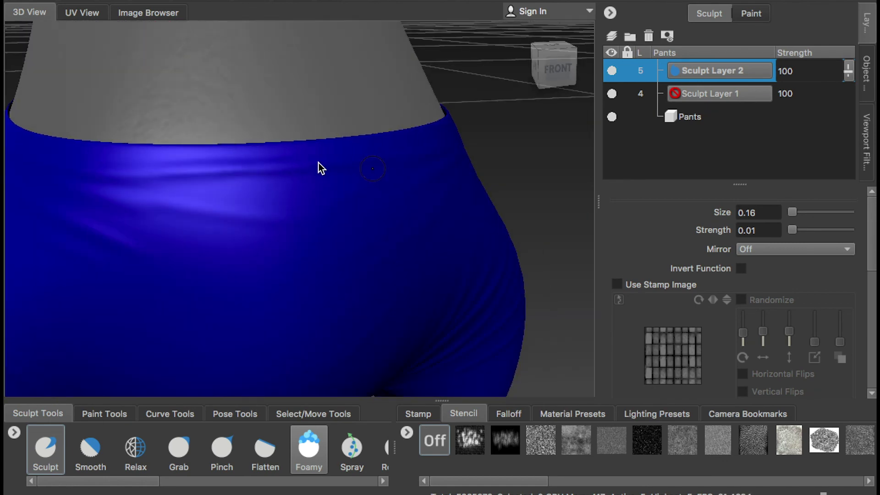
mouse_move(229, 166)
left_mouse_down("alt")
mouse_move(266, 171)
mouse_move(271, 159)
left_mouse_up("alt")
mouse_move(417, 175)
left_mouse_down("alt")
mouse_move(373, 181)
mouse_move(370, 198)
mouse_move(436, 205)
mouse_move(423, 235)
mouse_move(291, 179)
left_mouse_up("alt")
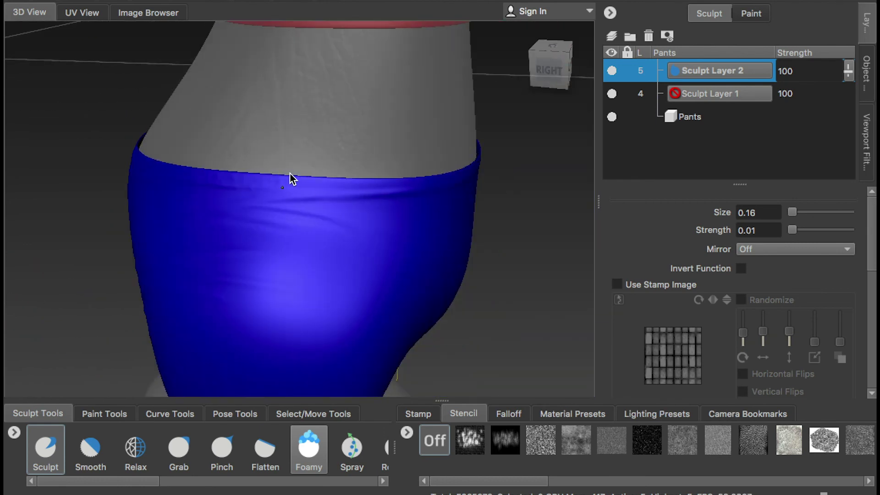
mouse_move(375, 177)
left_mouse_down("alt")
mouse_move(340, 173)
mouse_move(403, 169)
mouse_move(362, 183)
mouse_move(316, 161)
mouse_move(248, 176)
left_mouse_up("alt")
left_click_drag(366, 158, 234, 171, "alt")
mouse_move(299, 134)
left_mouse_down("alt")
mouse_move(334, 149)
mouse_move(254, 174)
left_mouse_up("alt")
mouse_move(371, 158)
left_mouse_down("alt")
mouse_move(306, 197)
mouse_move(285, 252)
mouse_move(323, 241)
mouse_move(393, 275)
mouse_move(318, 238)
mouse_move(512, 262)
mouse_move(430, 203)
mouse_move(249, 216)
mouse_move(196, 181)
left_mouse_up("alt")
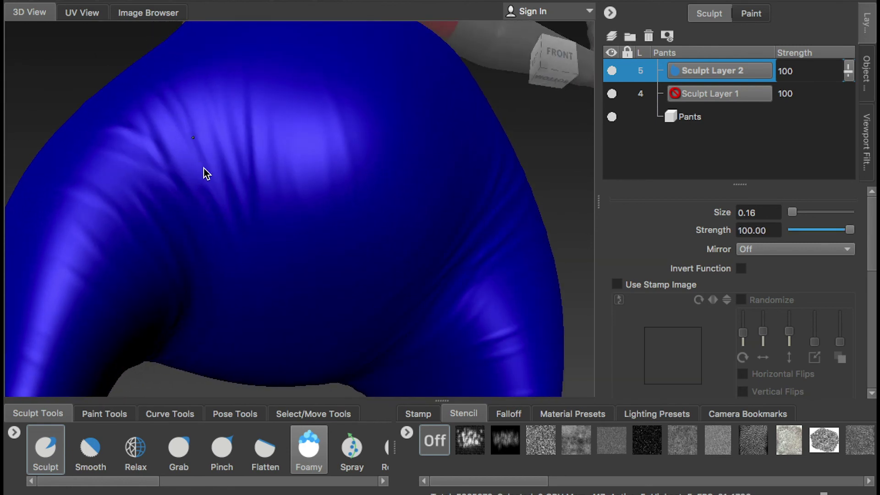
Sculpt wrinkles on the back of the pants leg and creases between the legs.
mouse_move(179, 115)
left_mouse_down("alt")
mouse_move(238, 222)
mouse_move(242, 269)
mouse_move(238, 199)
left_mouse_up("alt")
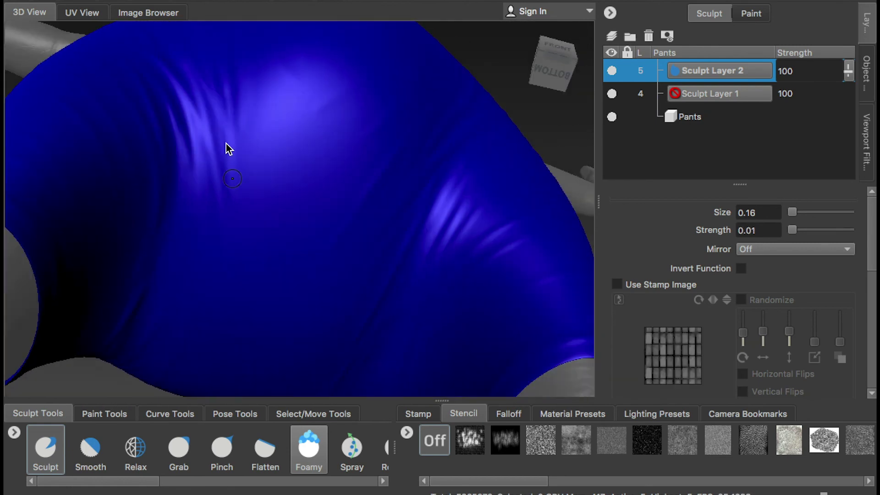
mouse_move(235, 248)
left_mouse_down("alt")
mouse_move(246, 285)
mouse_move(121, 138)
mouse_move(192, 153)
mouse_move(251, 210)
mouse_move(254, 194)
mouse_move(207, 166)
mouse_move(216, 191)
mouse_move(315, 175)
mouse_move(301, 194)
mouse_move(385, 218)
mouse_move(393, 159)
mouse_move(407, 153)
mouse_move(366, 173)
mouse_move(357, 243)
mouse_move(365, 221)
left_mouse_up("alt")
mouse_move(414, 198)
left_mouse_down("alt")
mouse_move(373, 208)
mouse_move(373, 216)
mouse_move(411, 173)
mouse_move(360, 195)
mouse_move(403, 218)
mouse_move(385, 185)
mouse_move(319, 226)
mouse_move(310, 221)
mouse_move(359, 238)
mouse_move(345, 219)
mouse_move(302, 250)
mouse_move(341, 244)
left_mouse_up("alt")
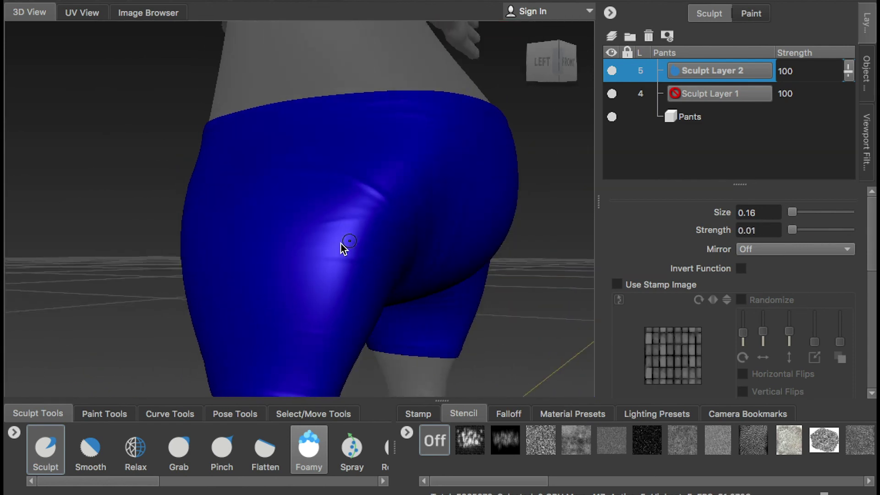
mouse_move(353, 277)
left_mouse_down("alt")
mouse_move(326, 241)
mouse_move(320, 251)
left_mouse_up("alt")
mouse_move(289, 226)
left_mouse_down("alt")
mouse_move(333, 275)
mouse_move(304, 262)
mouse_move(346, 269)
mouse_move(297, 295)
mouse_move(275, 289)
mouse_move(365, 222)
mouse_move(287, 197)
mouse_move(301, 203)
mouse_move(317, 186)
mouse_move(348, 215)
mouse_move(366, 255)
left_mouse_up("alt")
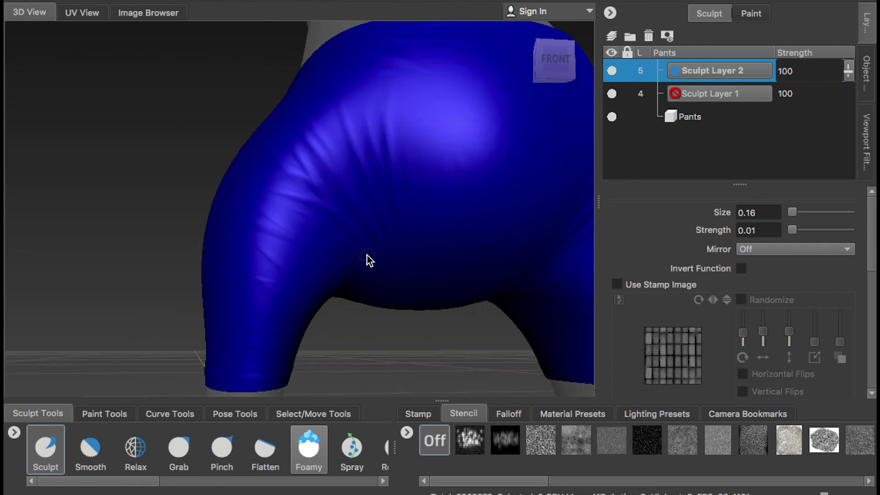
mouse_move(283, 198)
left_mouse_down("alt")
mouse_move(287, 164)
mouse_move(289, 228)
mouse_move(325, 183)
left_mouse_up("alt")
Zoom out to review the hips, legs and whole character from the front.
mouse_move(362, 235)
left_mouse_down("alt")
mouse_move(402, 141)
mouse_move(330, 128)
mouse_move(330, 107)
mouse_move(362, 143)
mouse_move(297, 155)
mouse_move(182, 118)
mouse_move(270, 144)
mouse_move(445, 165)
left_mouse_up("alt")
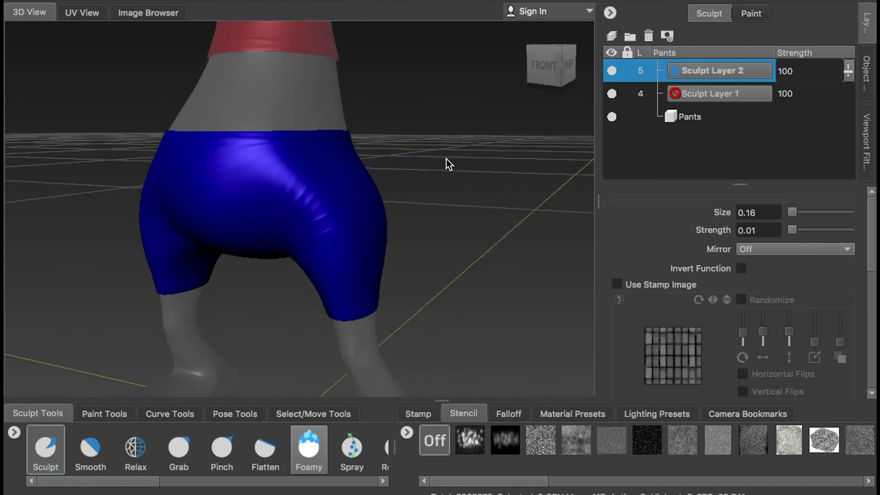
mouse_move(436, 212)
left_mouse_down("alt")
mouse_move(435, 265)
mouse_move(352, 192)
mouse_move(413, 196)
mouse_move(370, 138)
left_mouse_up("alt")
right_click_drag(370, 137, 326, 188, "alt")
left_click_drag(326, 189, 329, 218, "alt")
mouse_move(329, 218)
right_mouse_down("alt")
mouse_move(193, 184)
mouse_move(354, 120)
mouse_move(308, 147)
right_mouse_up("alt")
Toggle the skin stencil over the forearm and move in close to its underside.
left_click_drag(308, 147, 519, 130, "alt")
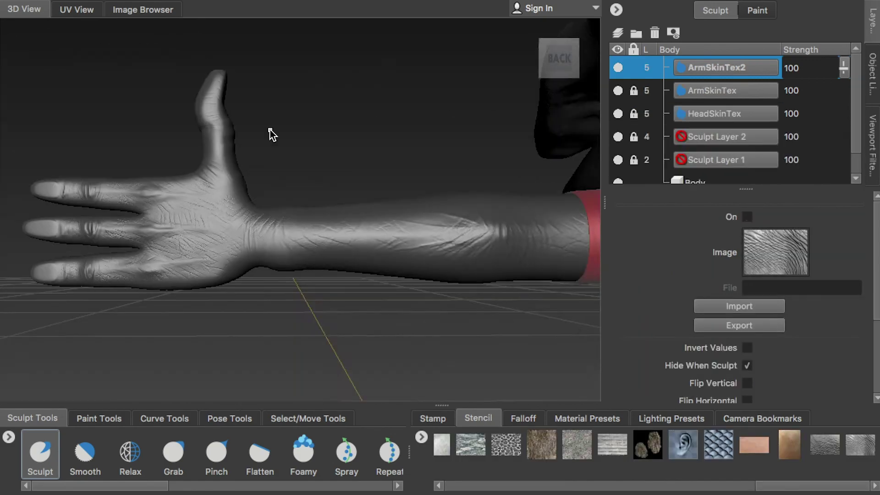
key("q")
left_click_drag(271, 130, 305, 221, "alt")
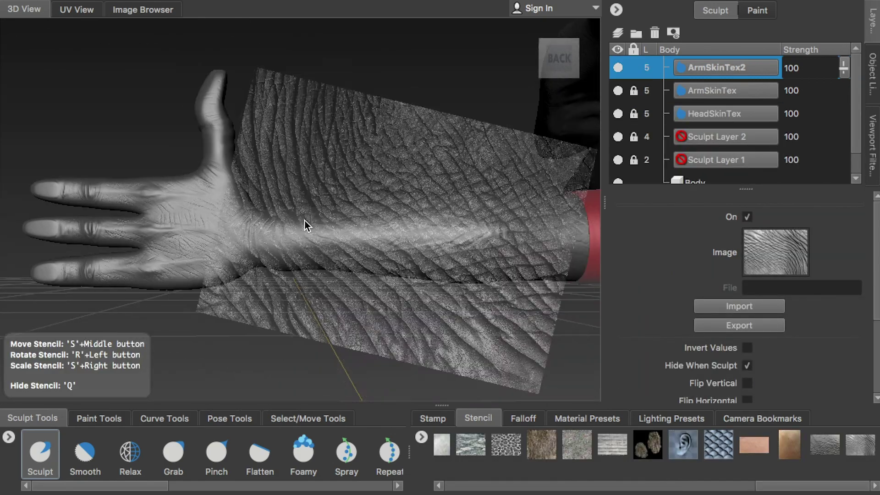
key("q")
right_click_drag(305, 221, 282, 265, "alt")
left_click_drag(281, 265, 304, 194, "alt")
right_click_drag(305, 195, 274, 218, "alt")
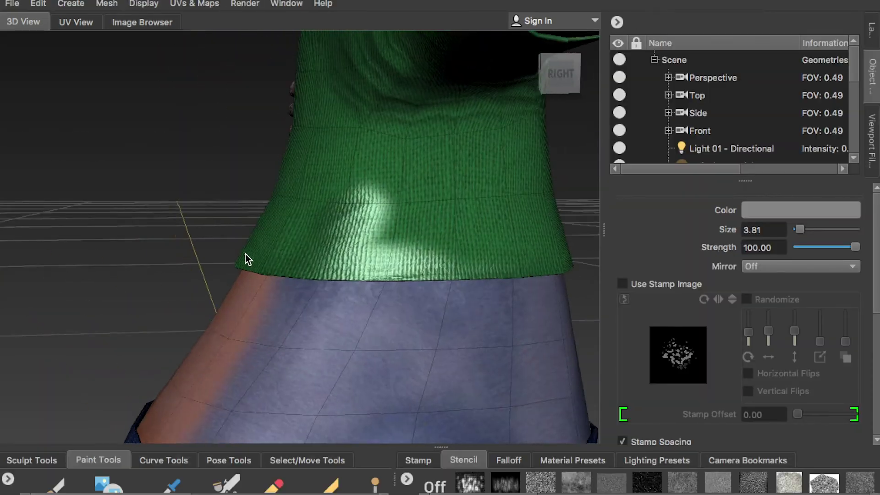